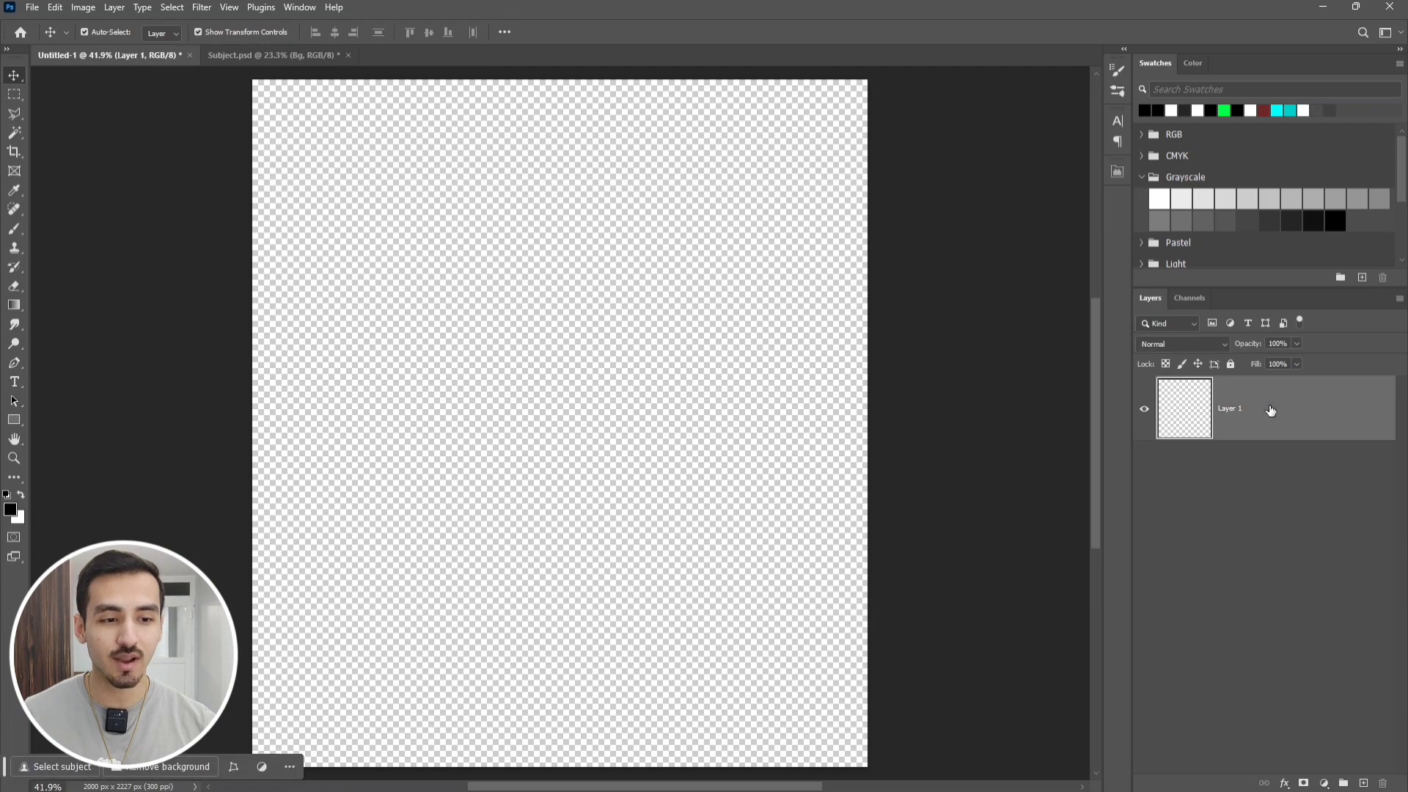
Set the foreground color to black (000000) and fill the empty layer with it
left_click(11, 510)
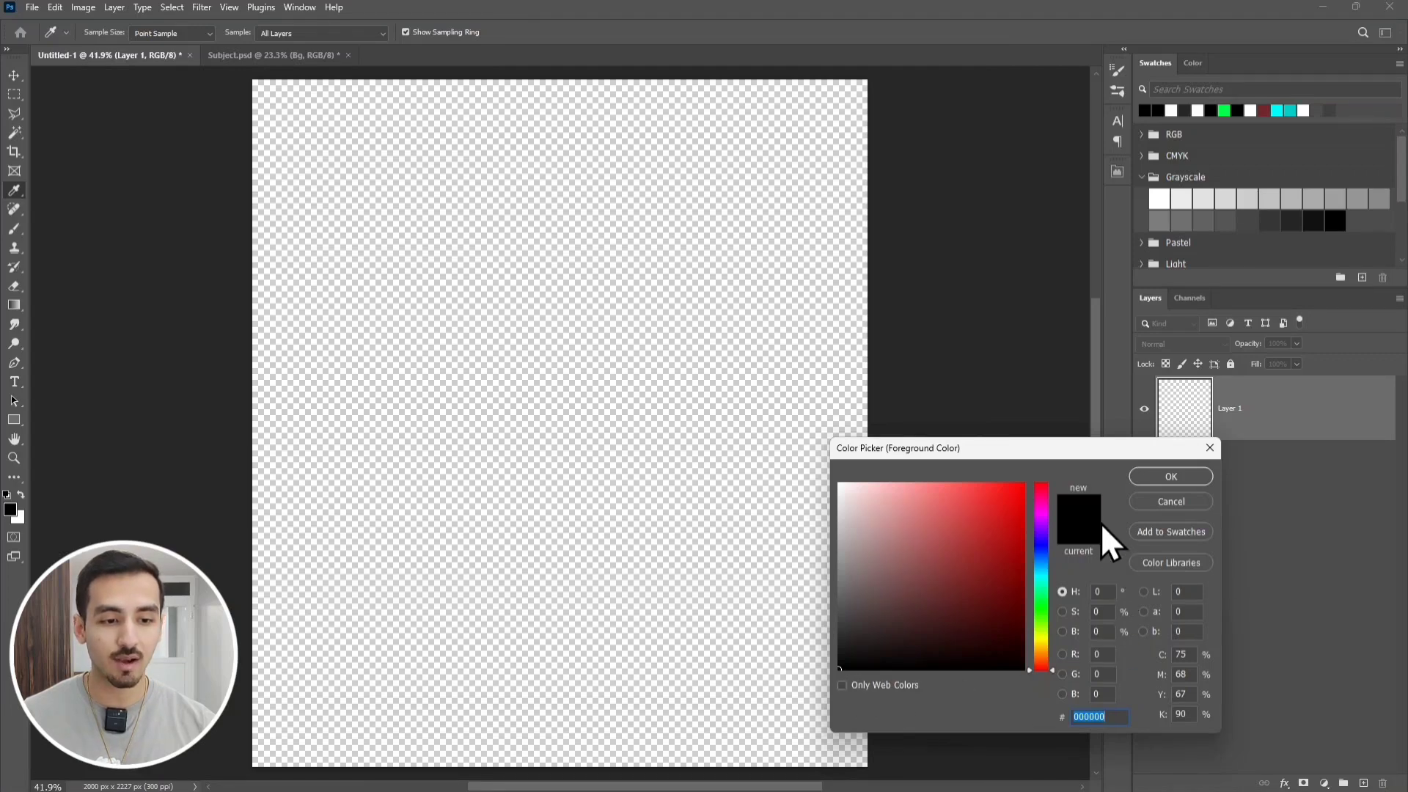
left_click(1176, 483)
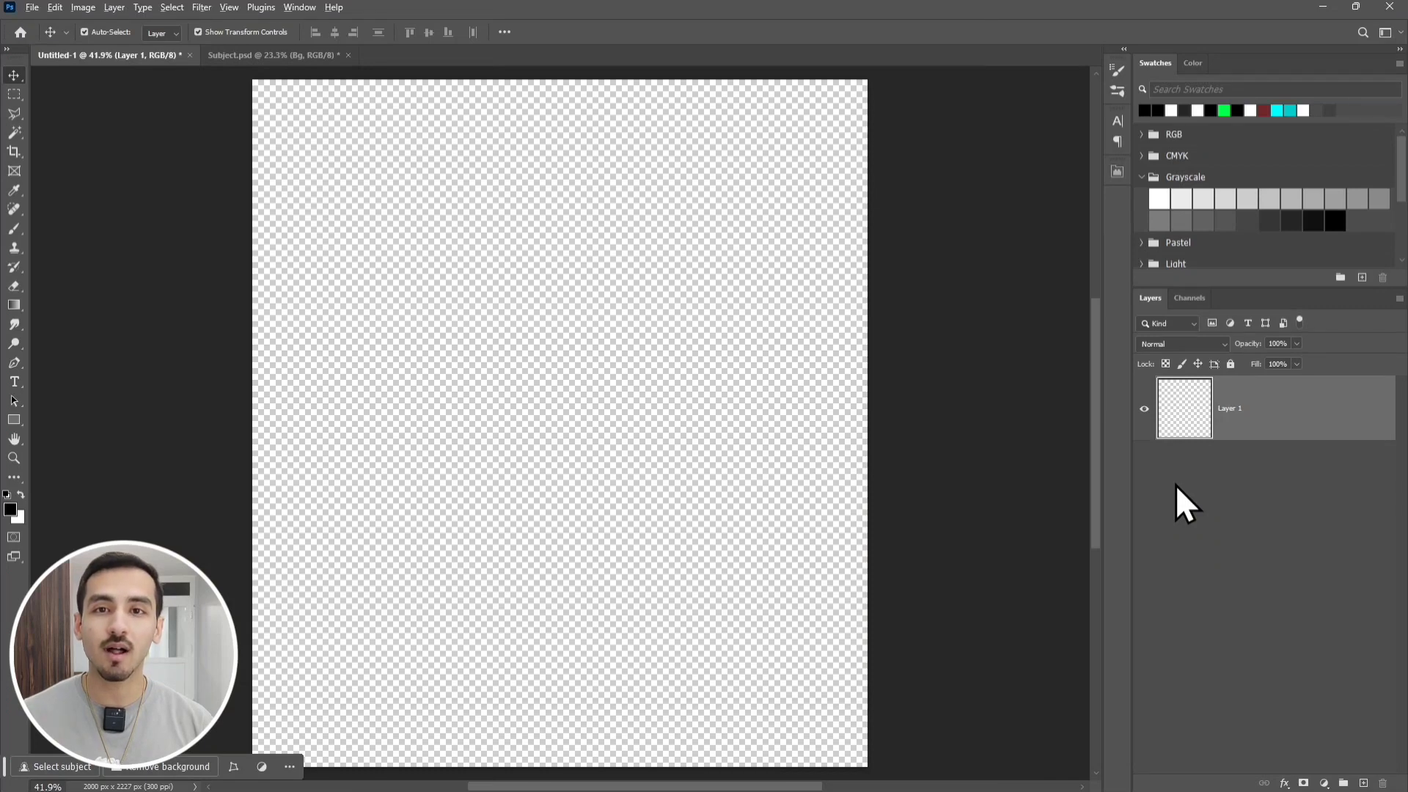
key("alt+BackSpace")
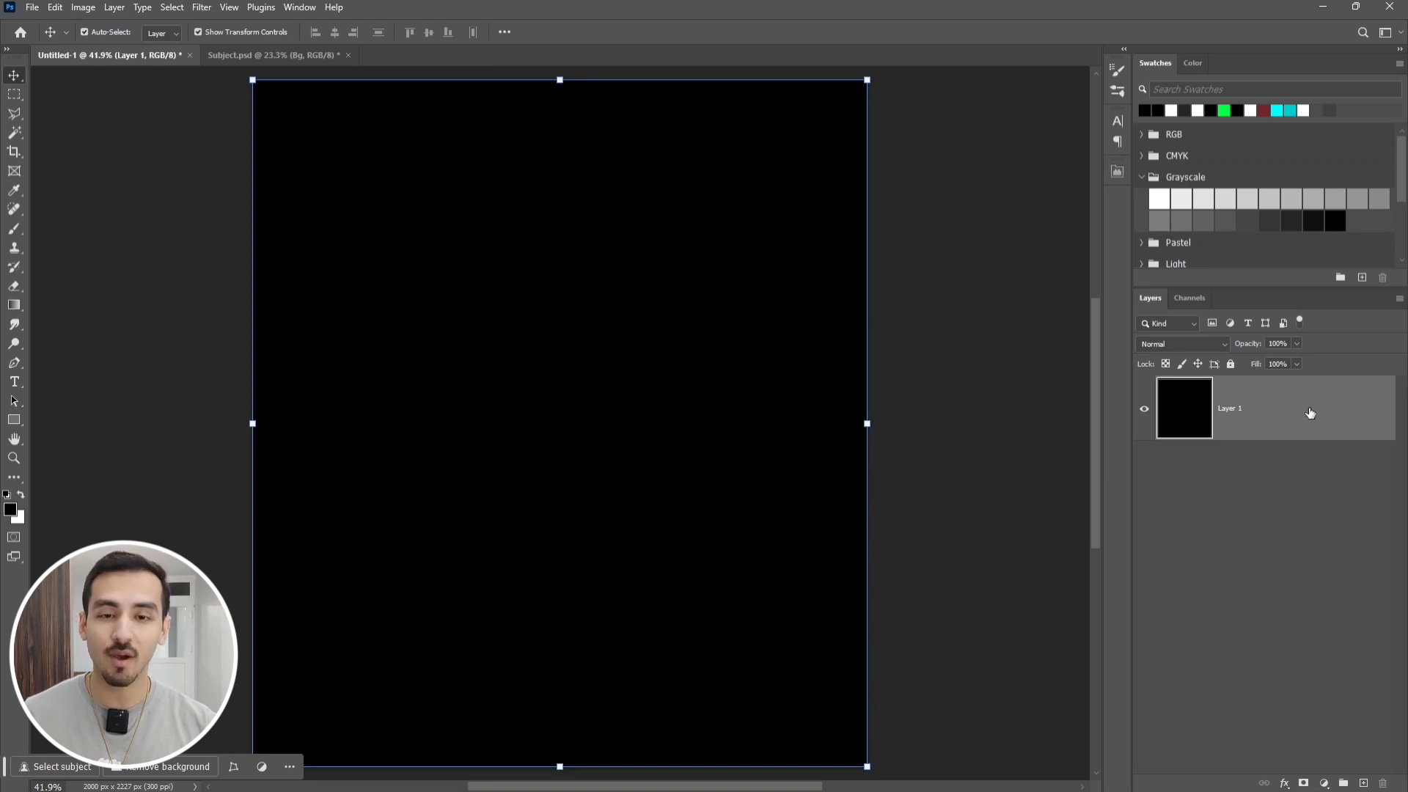
Duplicate the black layer and convert the copy to a smart object
key("ctrl+j")
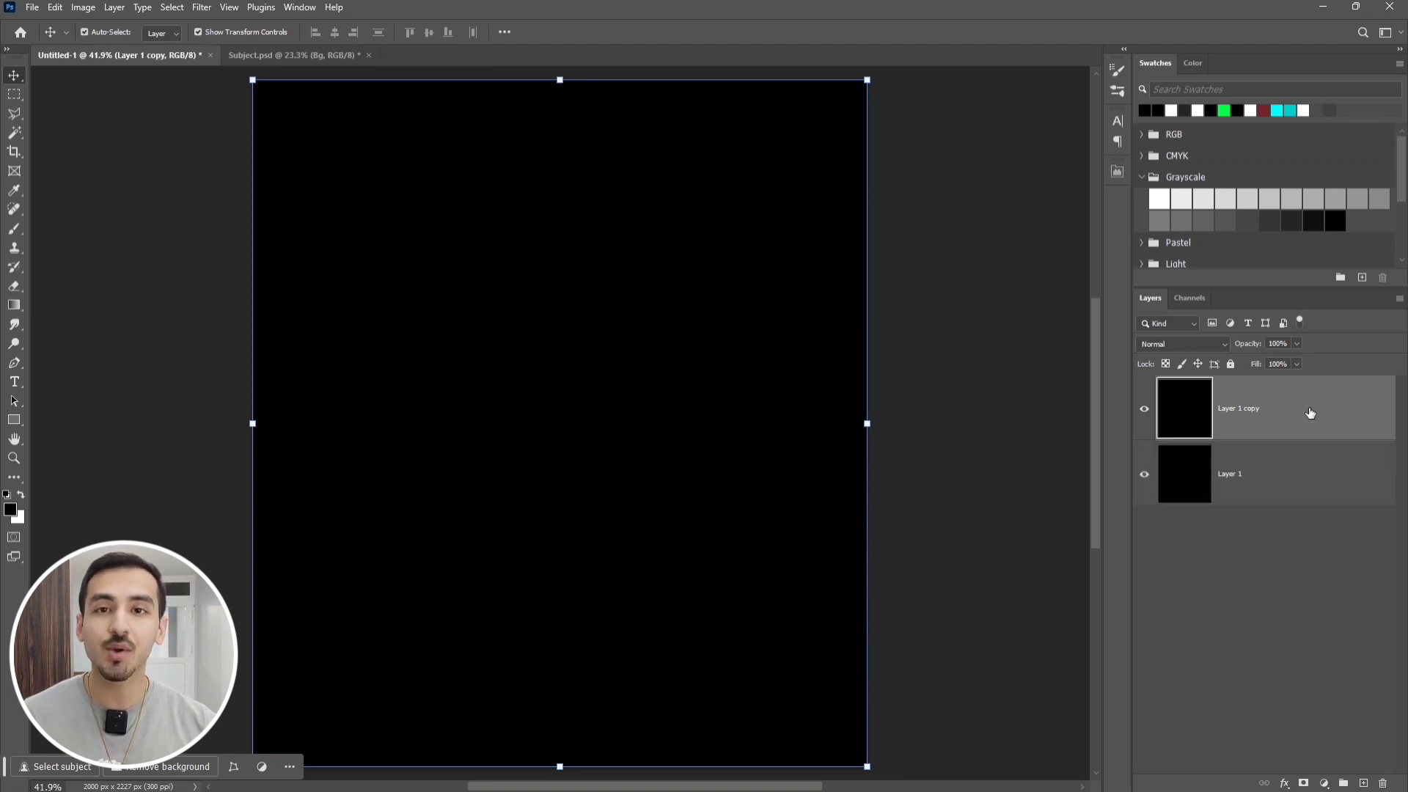
right_click(1311, 413)
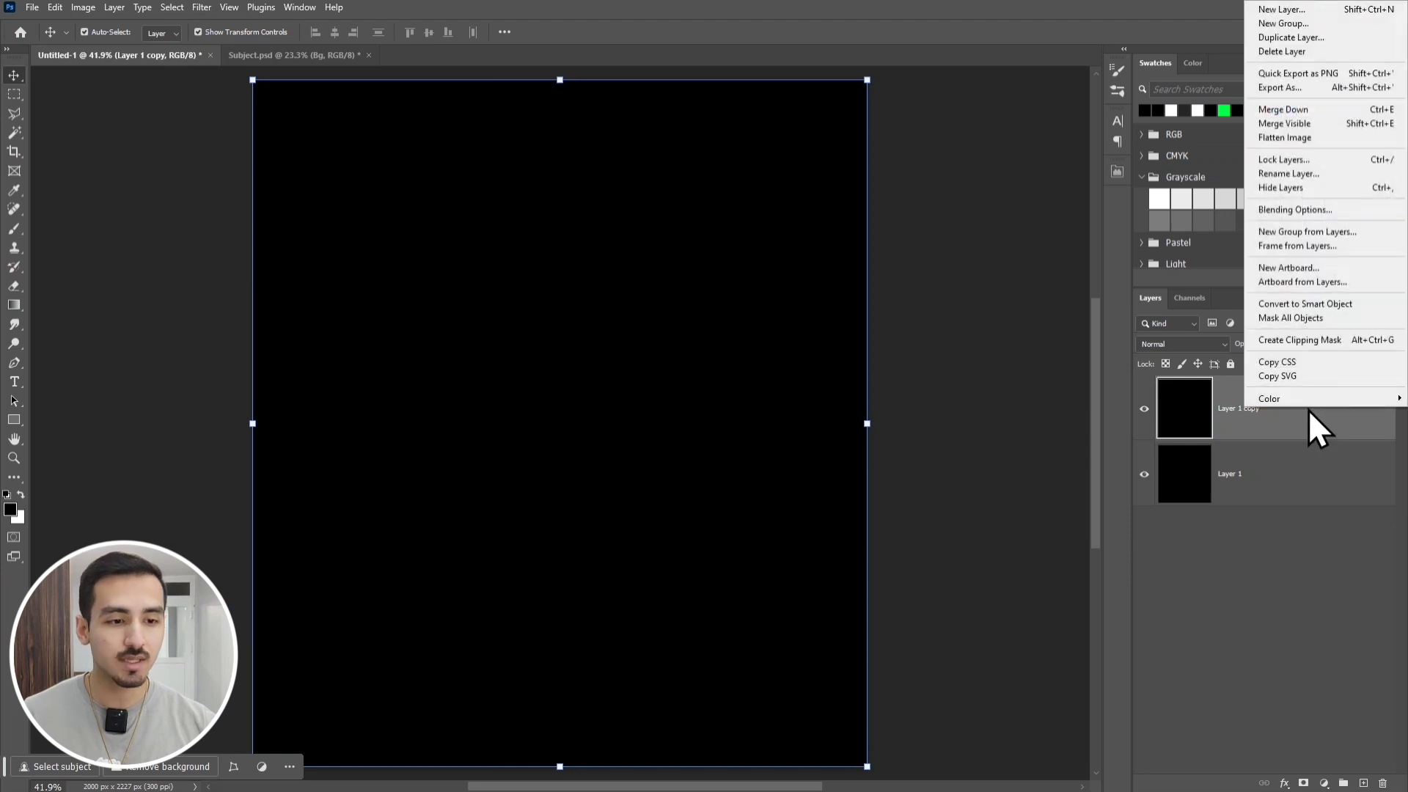
left_click(1344, 305)
Apply Add Noise to the smart object with a 200% amount, Uniform distribution and Monochromatic enabled
left_click(198, 7)
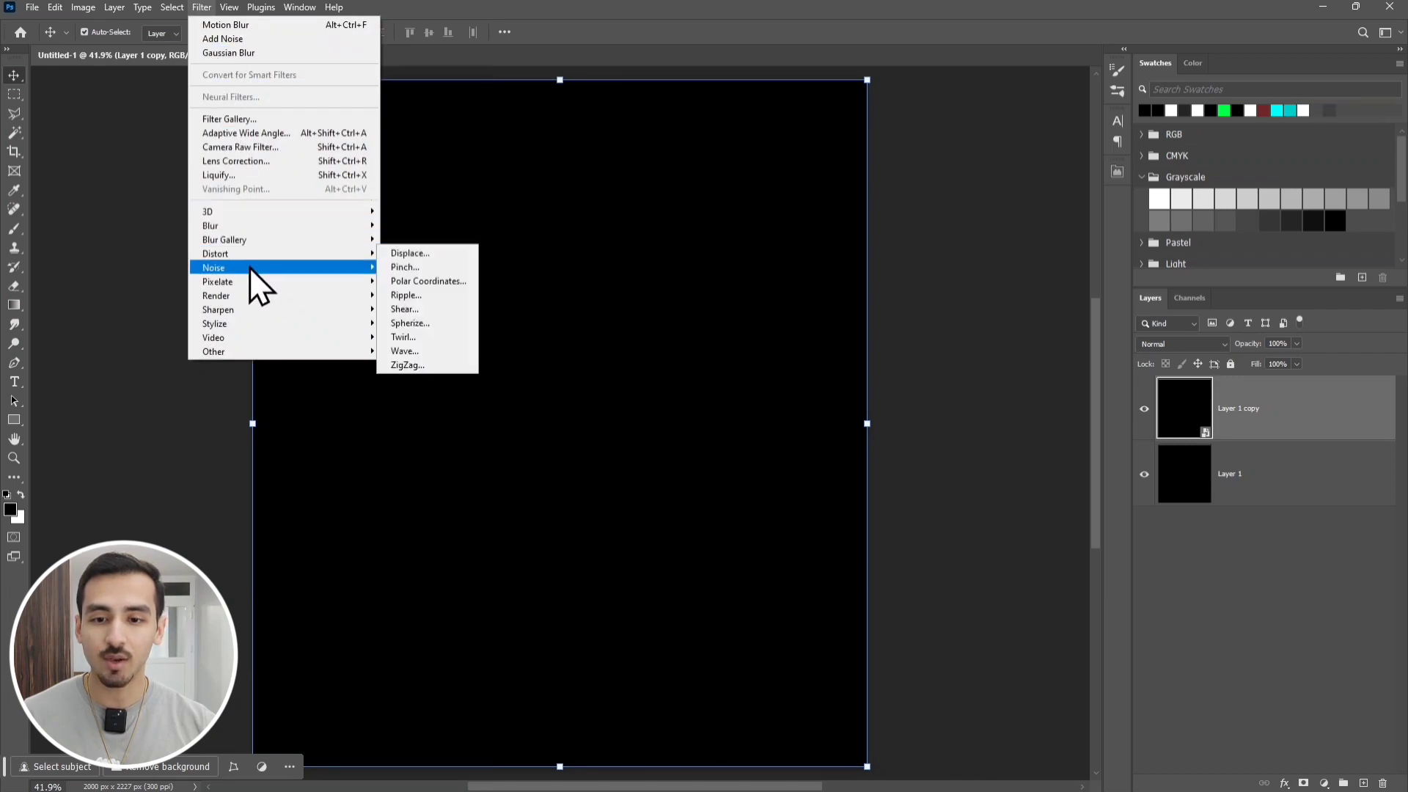
mouse_move(351, 267)
left_click(400, 266)
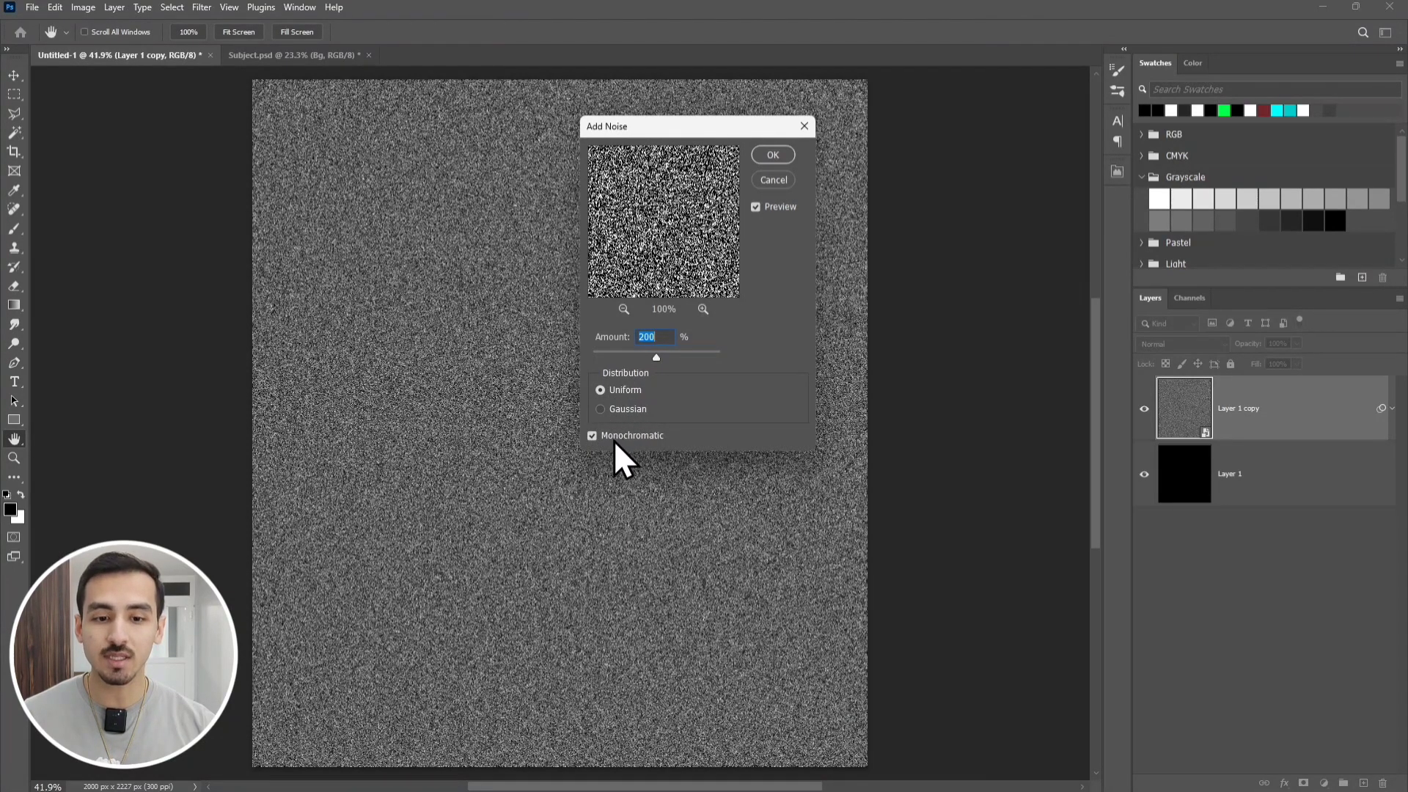
left_click(592, 437)
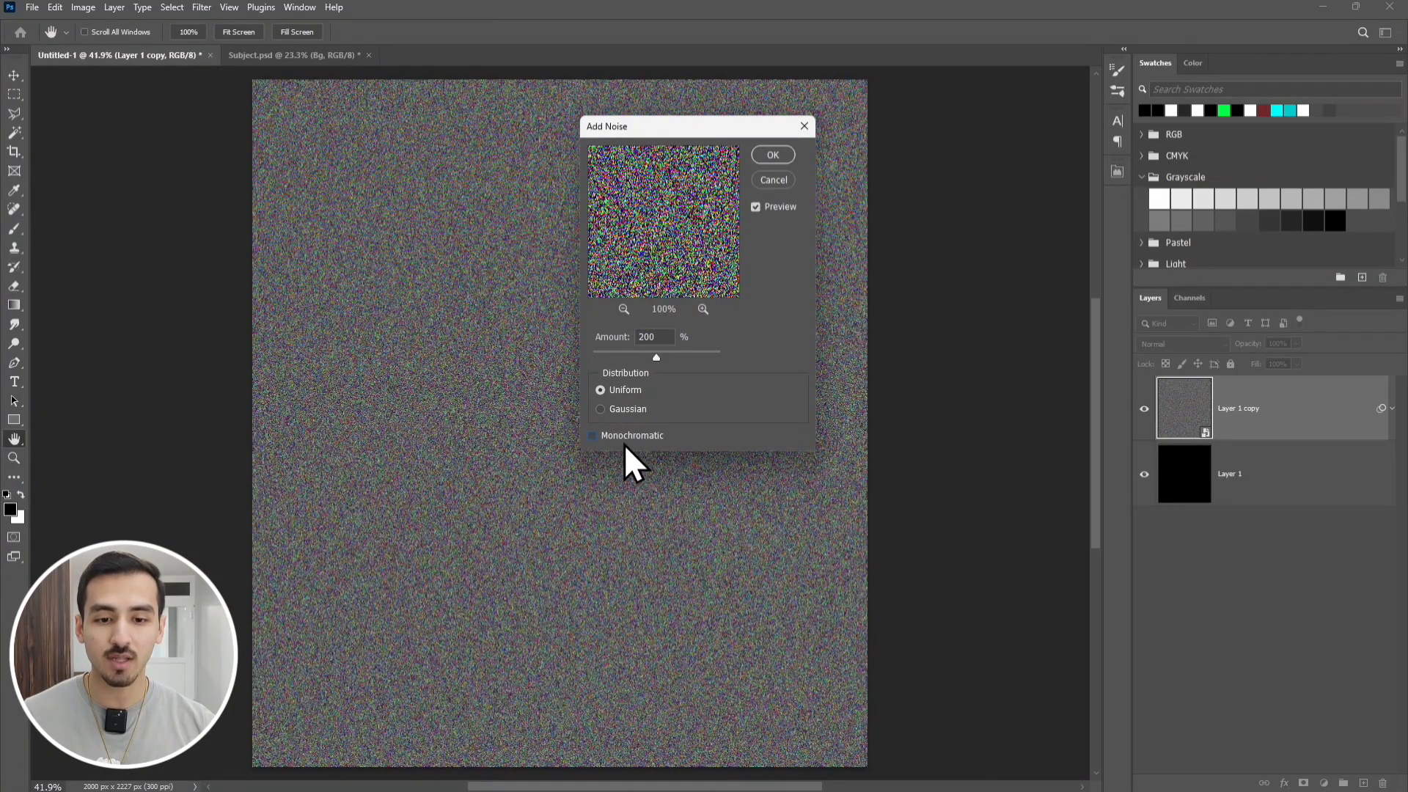
left_click(601, 437)
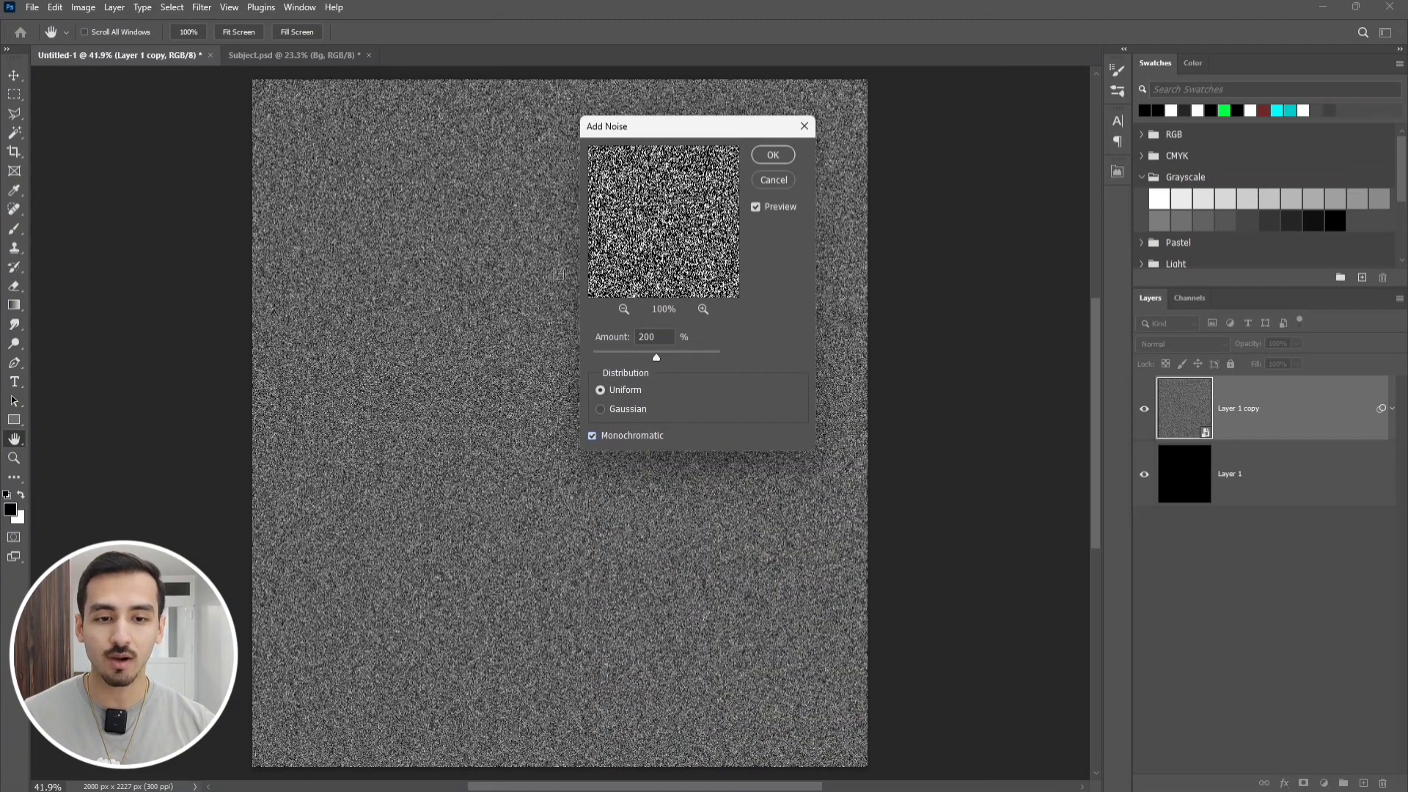
left_click(773, 157)
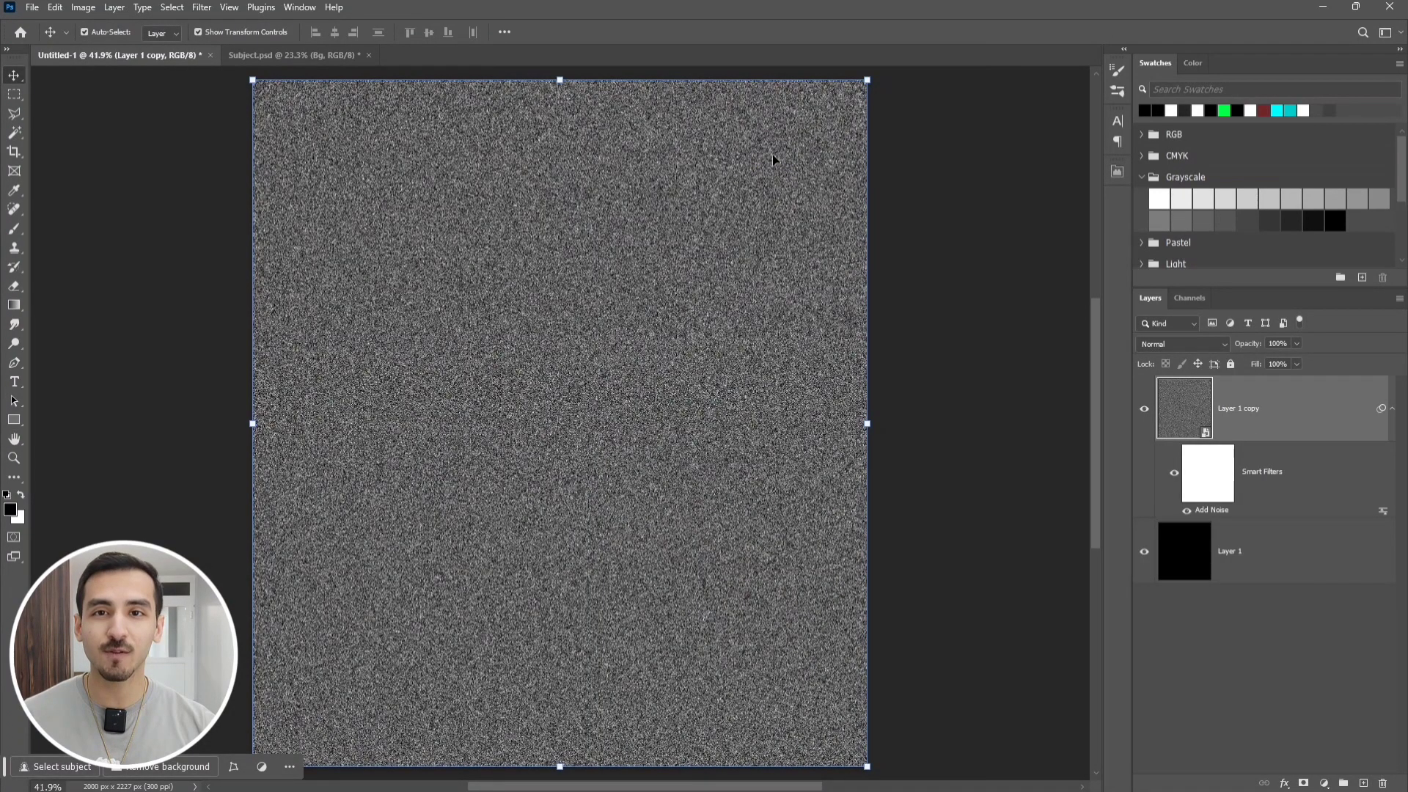
Apply a Motion Blur filter at a 45° angle to the noise layer
left_click(203, 7)
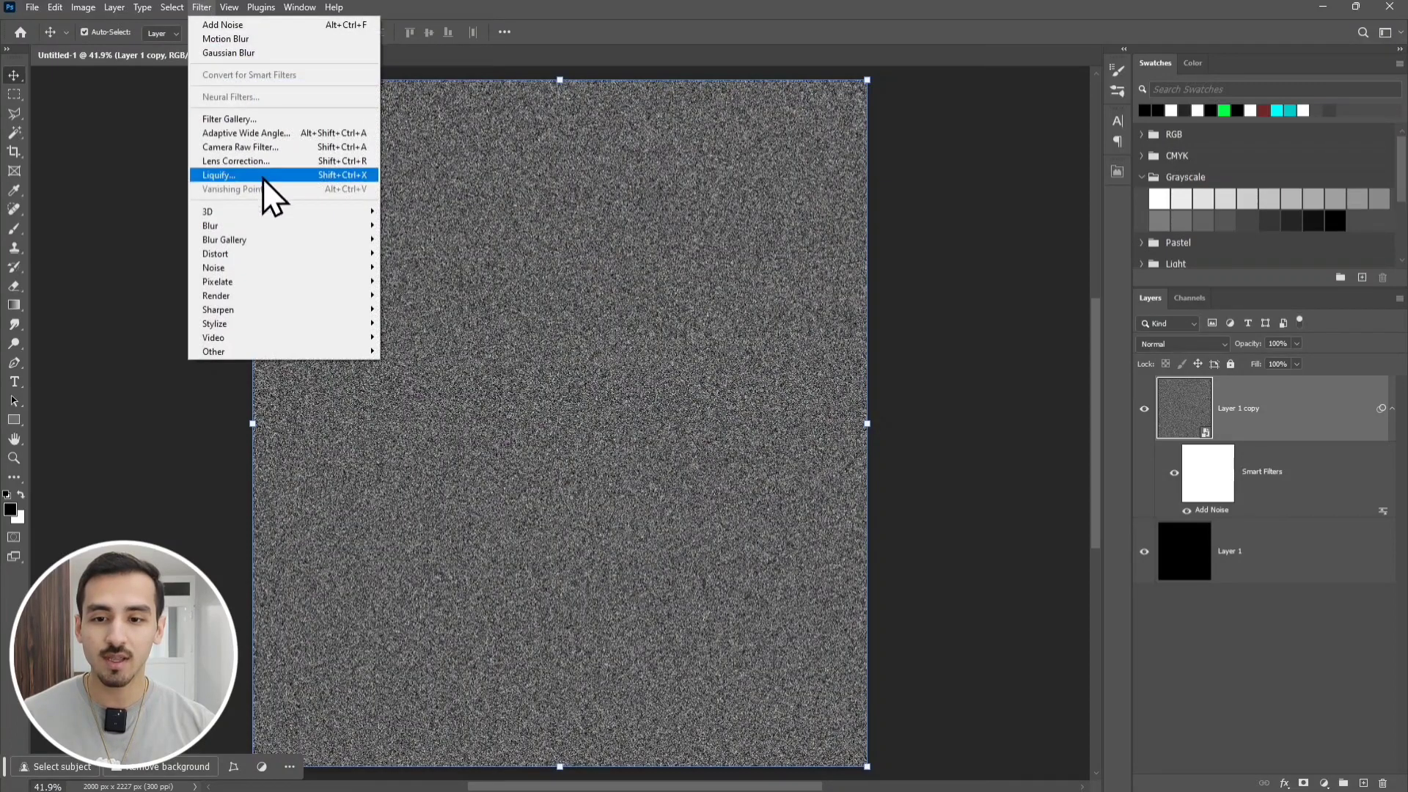
mouse_move(251, 226)
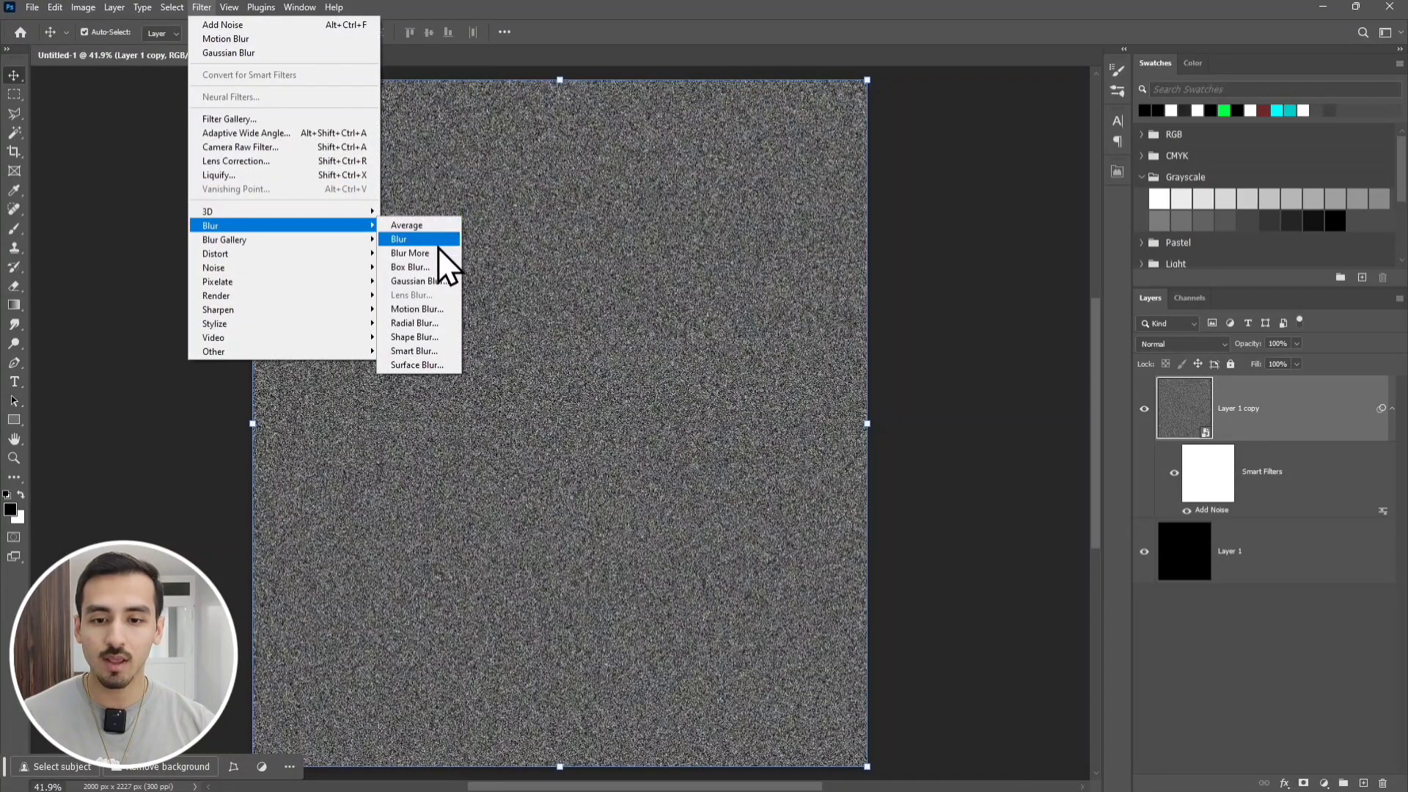
left_click(446, 309)
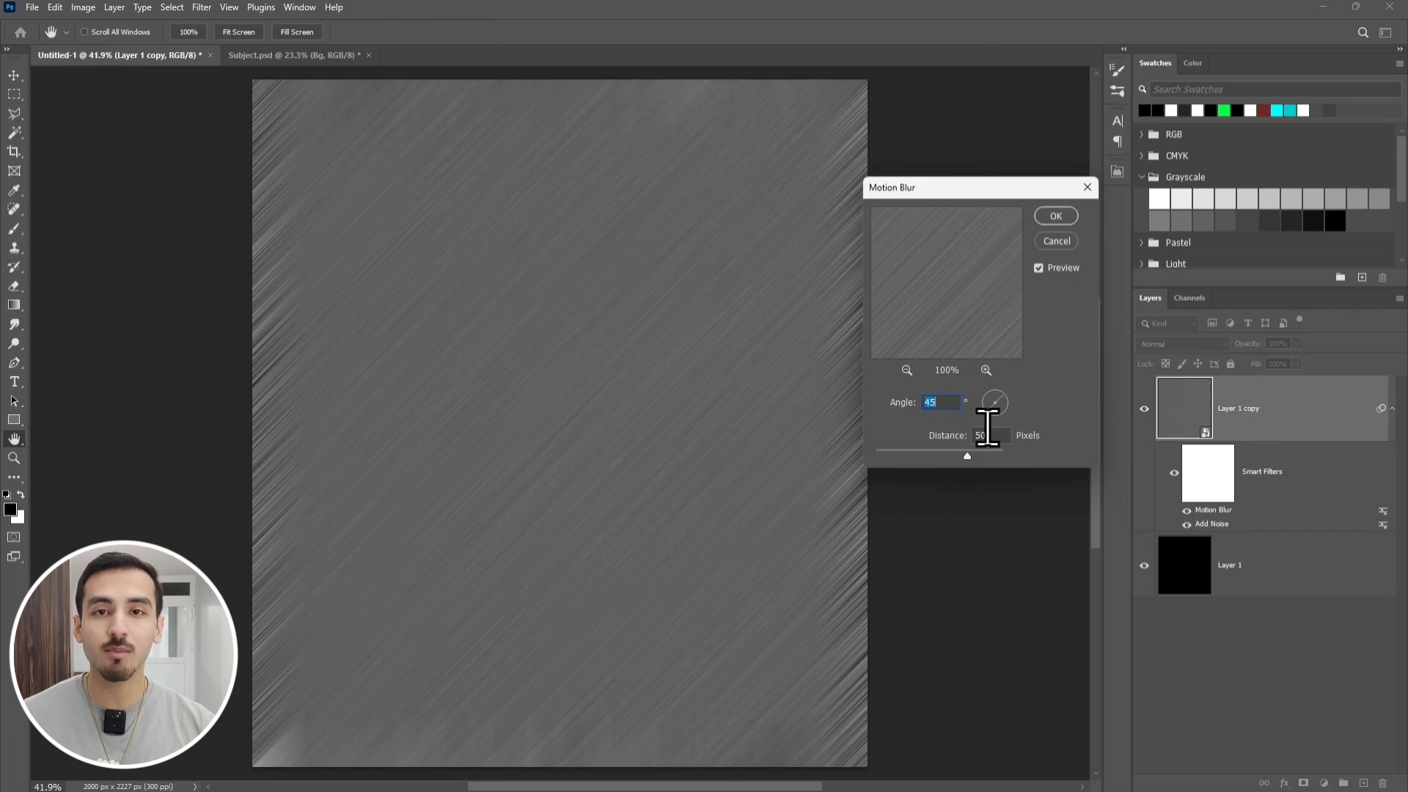
left_click(1065, 218)
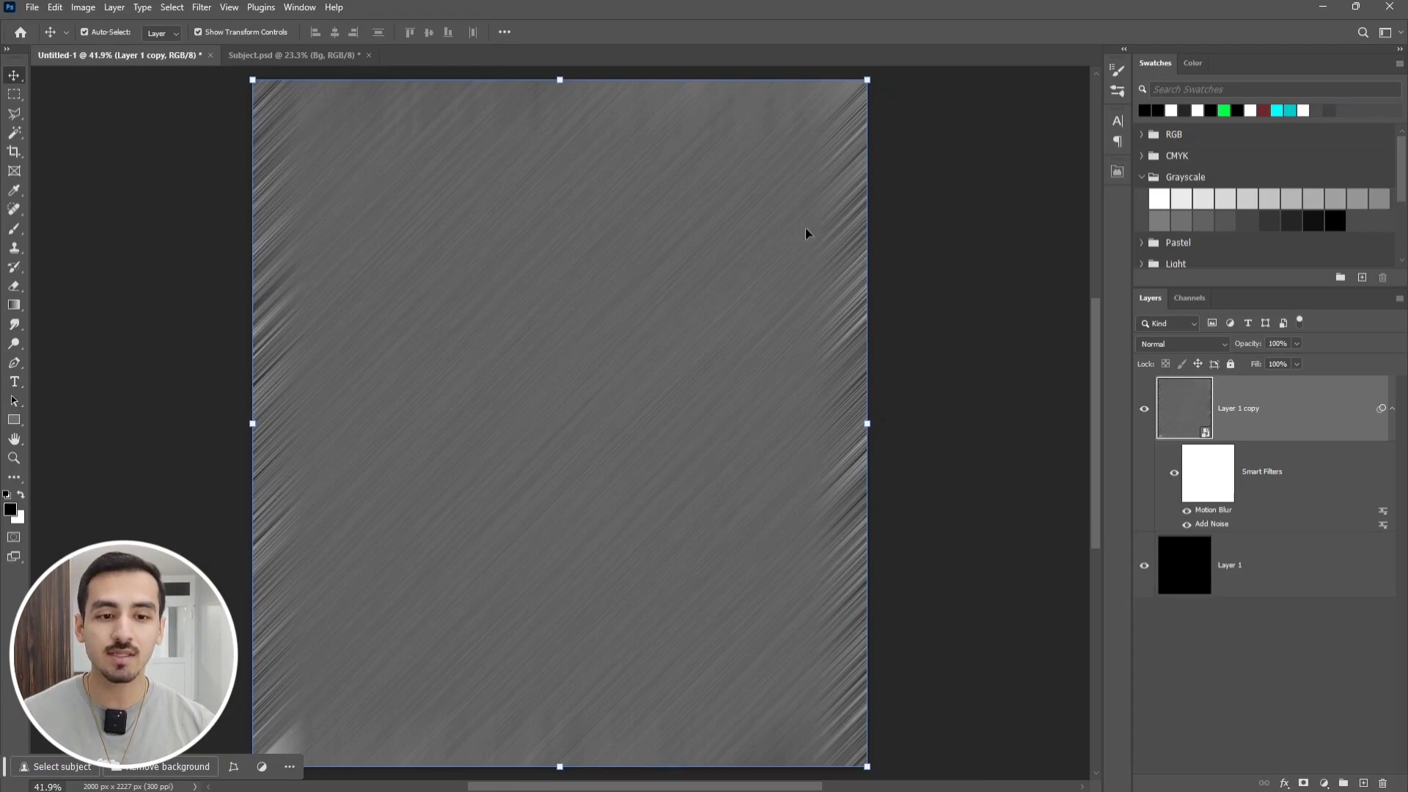
Scale the blurred noise layer up to about 114% so its streaky edges extend beyond the canvas
scroll(806, 227, "up", 5)
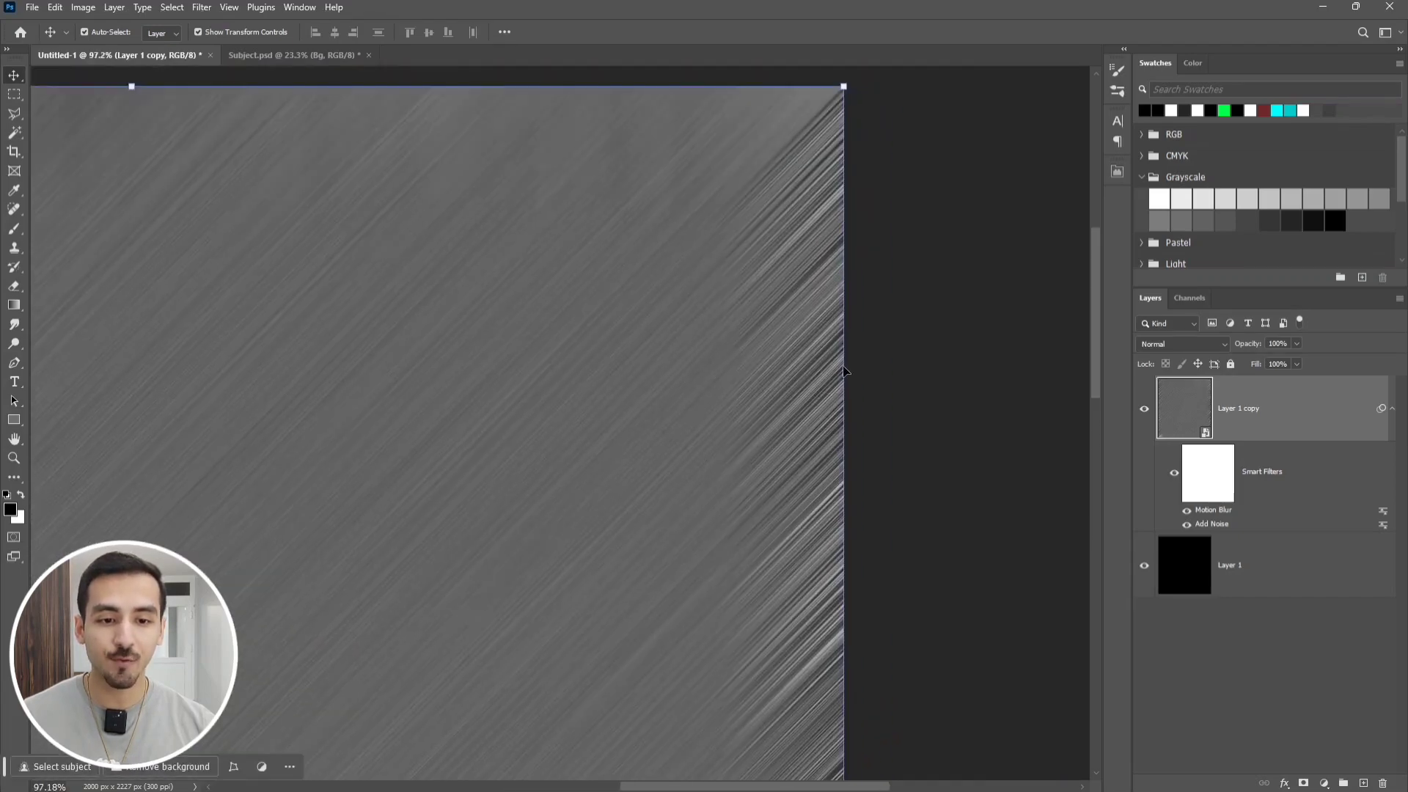
scroll(570, 347, "down", 5)
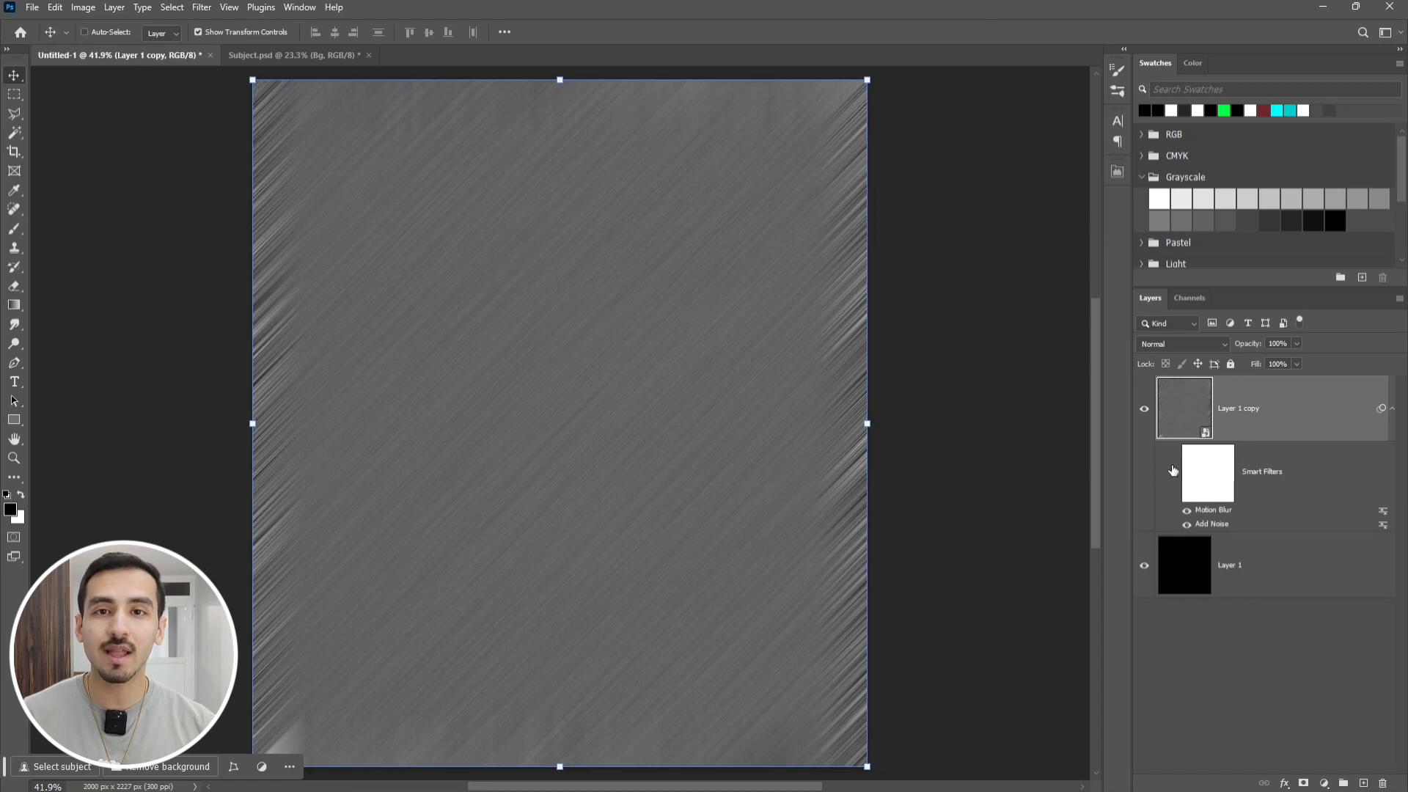
key("ctrl+t")
left_click(697, 303)
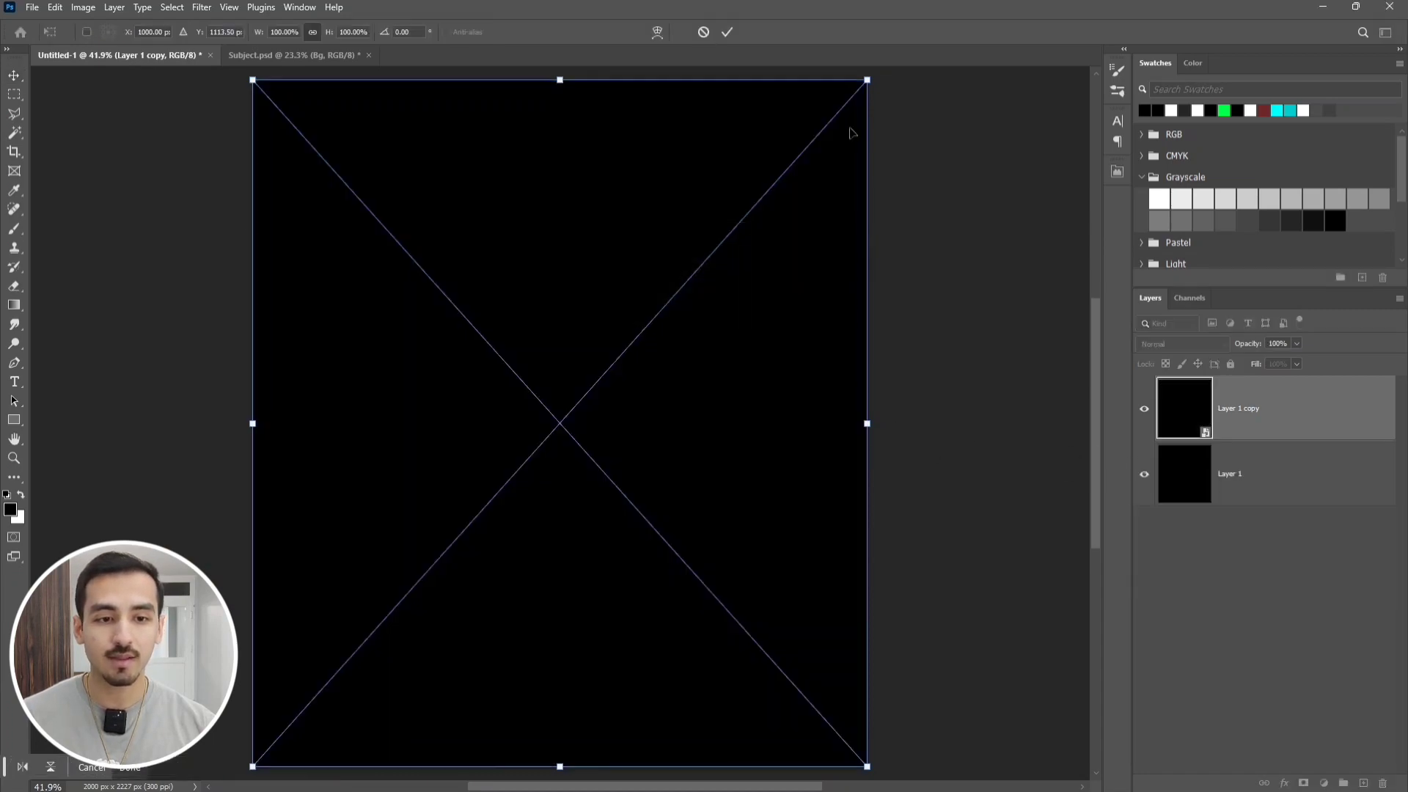
left_click_drag(863, 87, 914, 74)
key("Return")
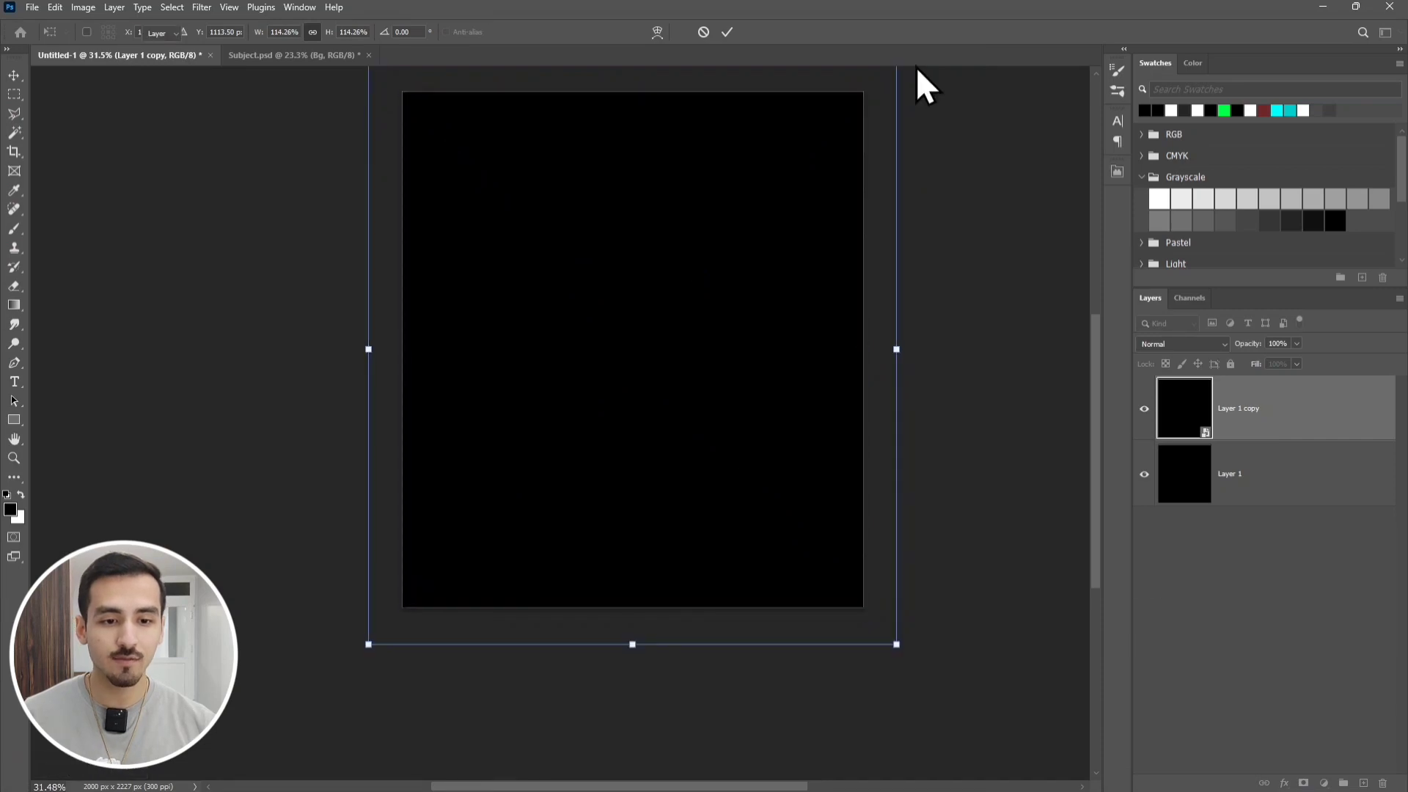
left_click(1208, 654)
key("ctrl+0")
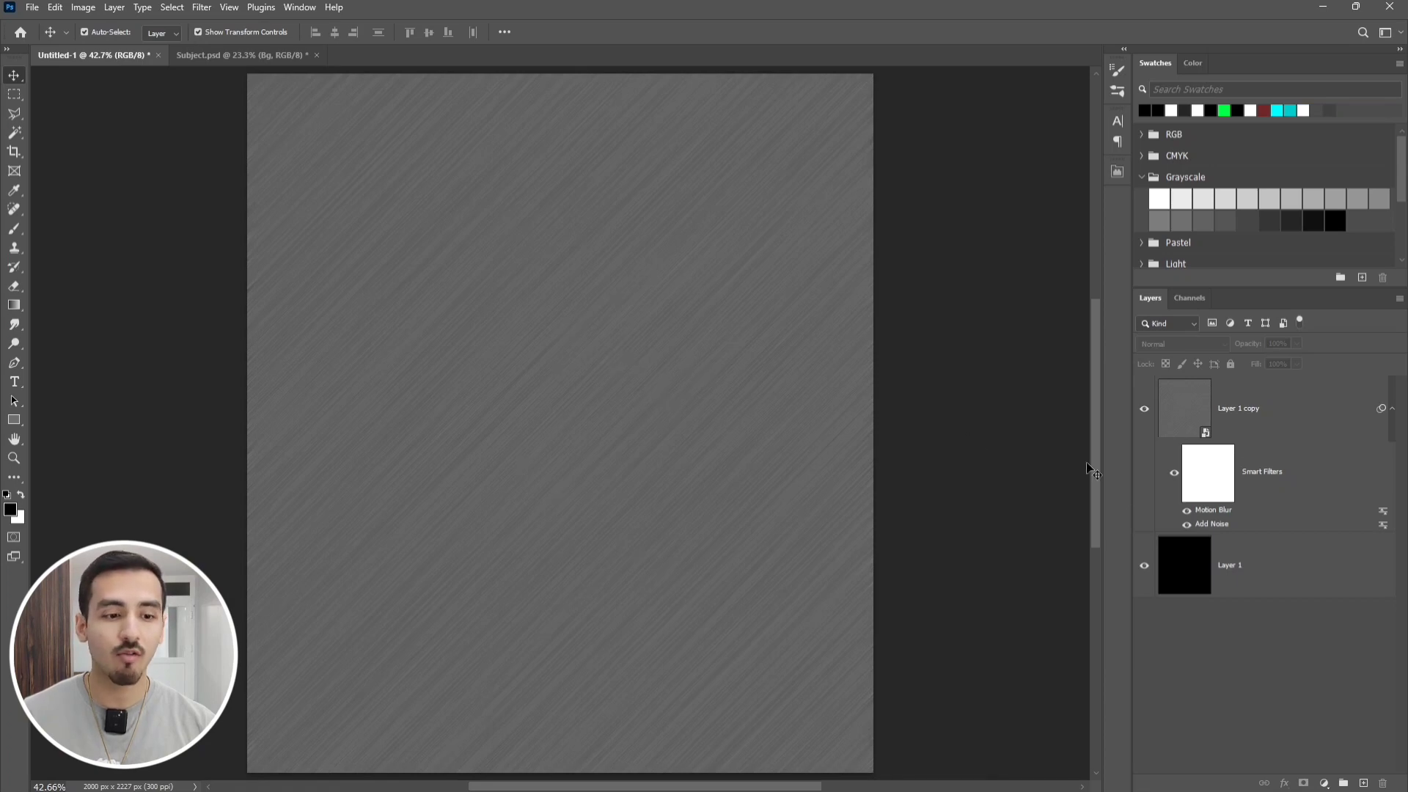
Collapse the noise layer's smart filters and set that layer's opacity to 50%
left_click(1285, 563)
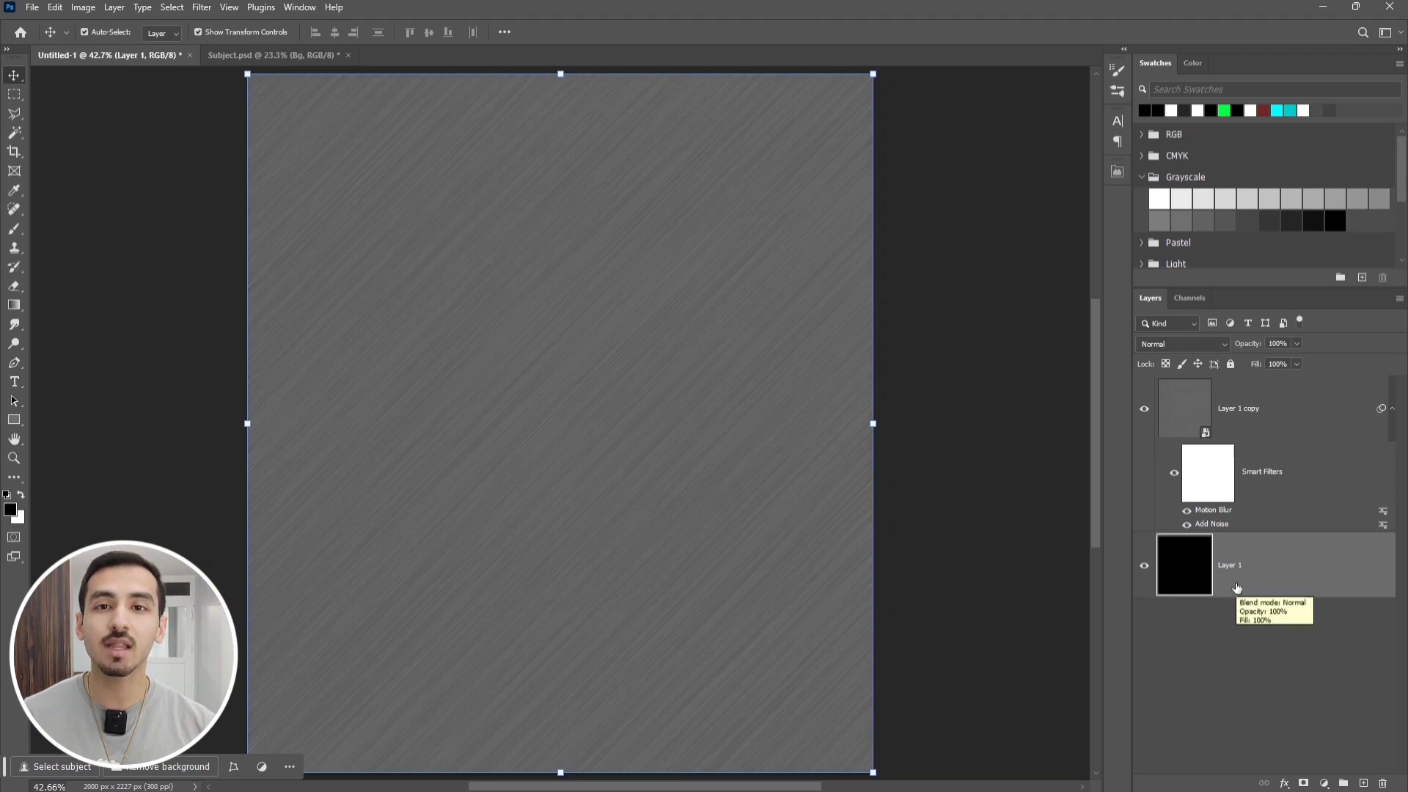
left_click(1284, 418)
left_click(1393, 410)
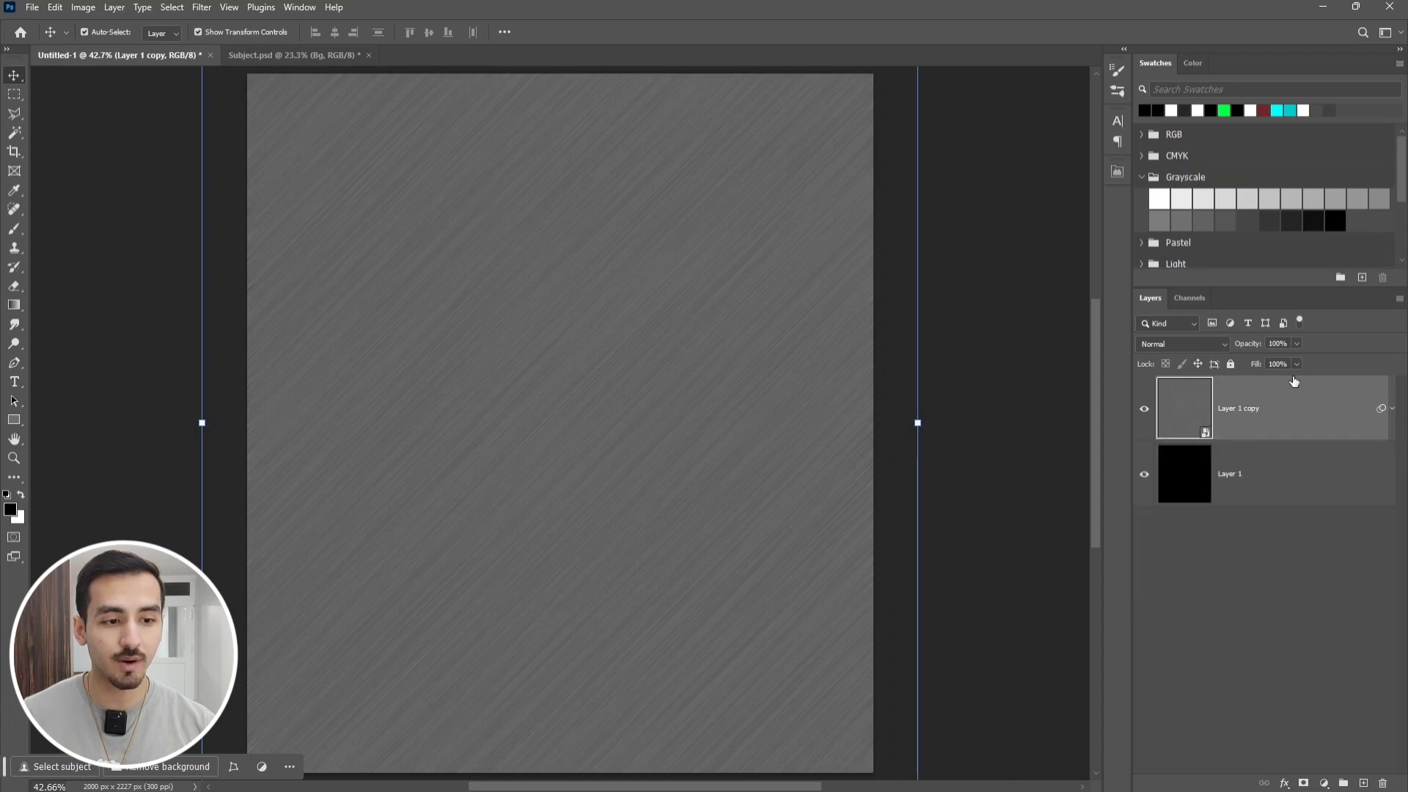
left_click(1280, 343)
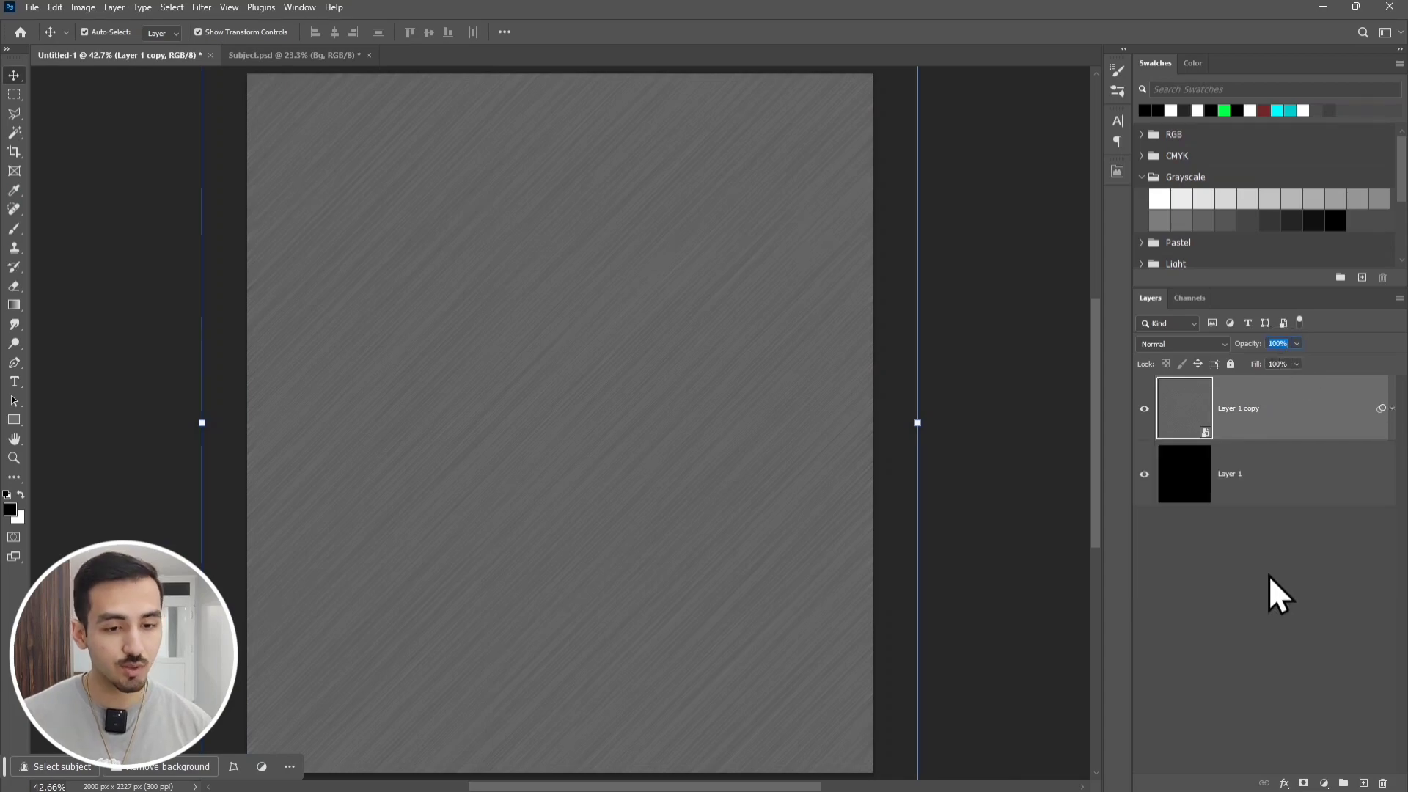
type("50")
key("Return")
left_click(1269, 575)
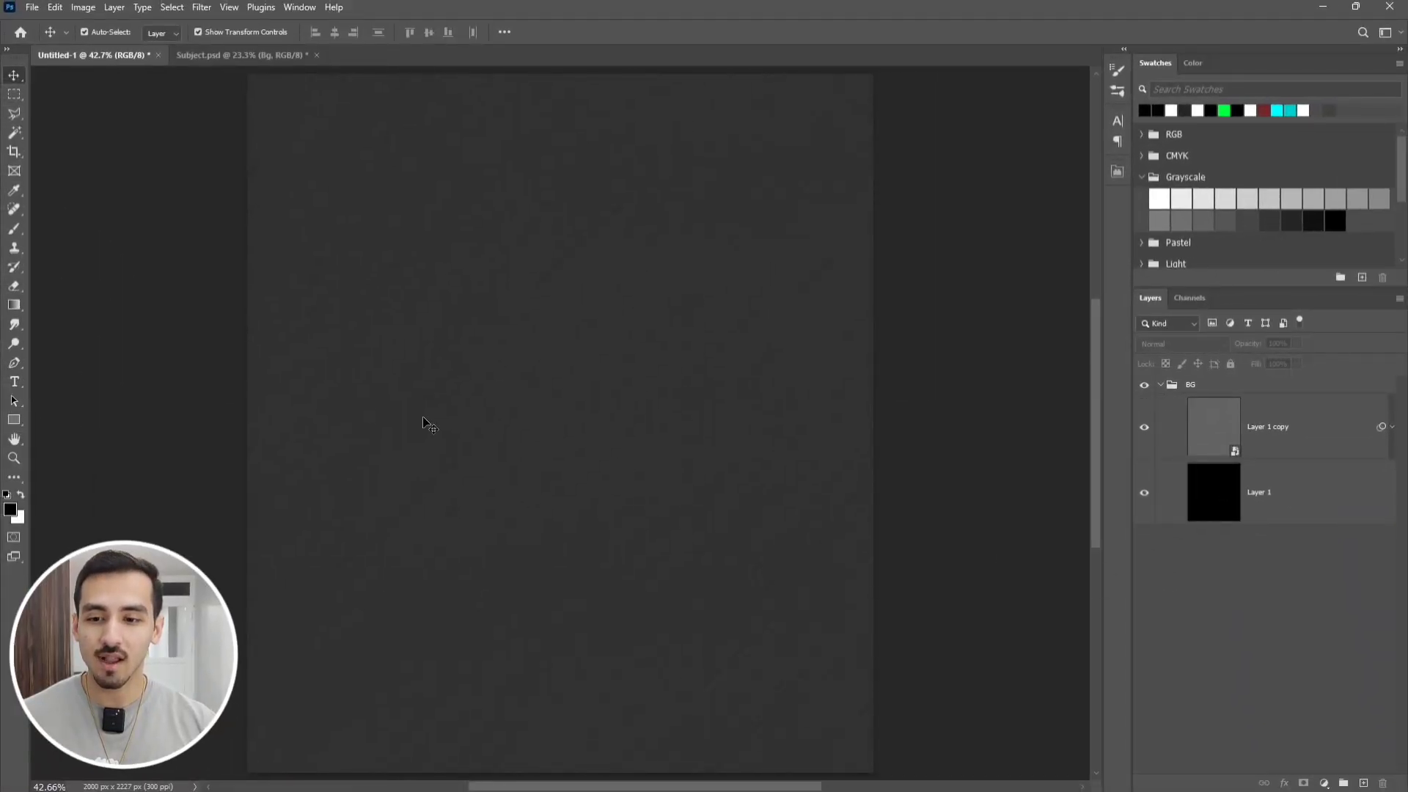
Add the letter A as a text layer near the middle of the canvas
left_click(10, 387)
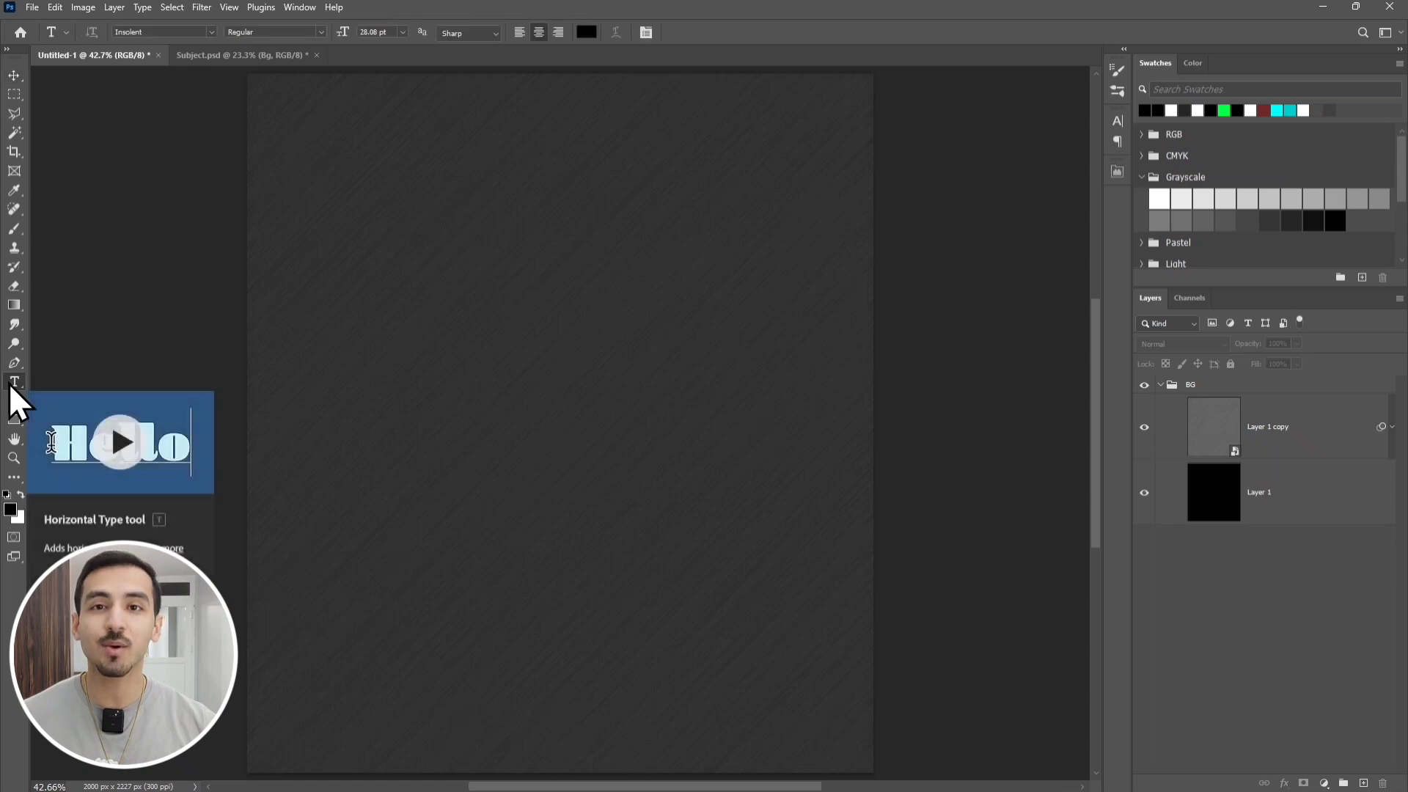
left_click(528, 377)
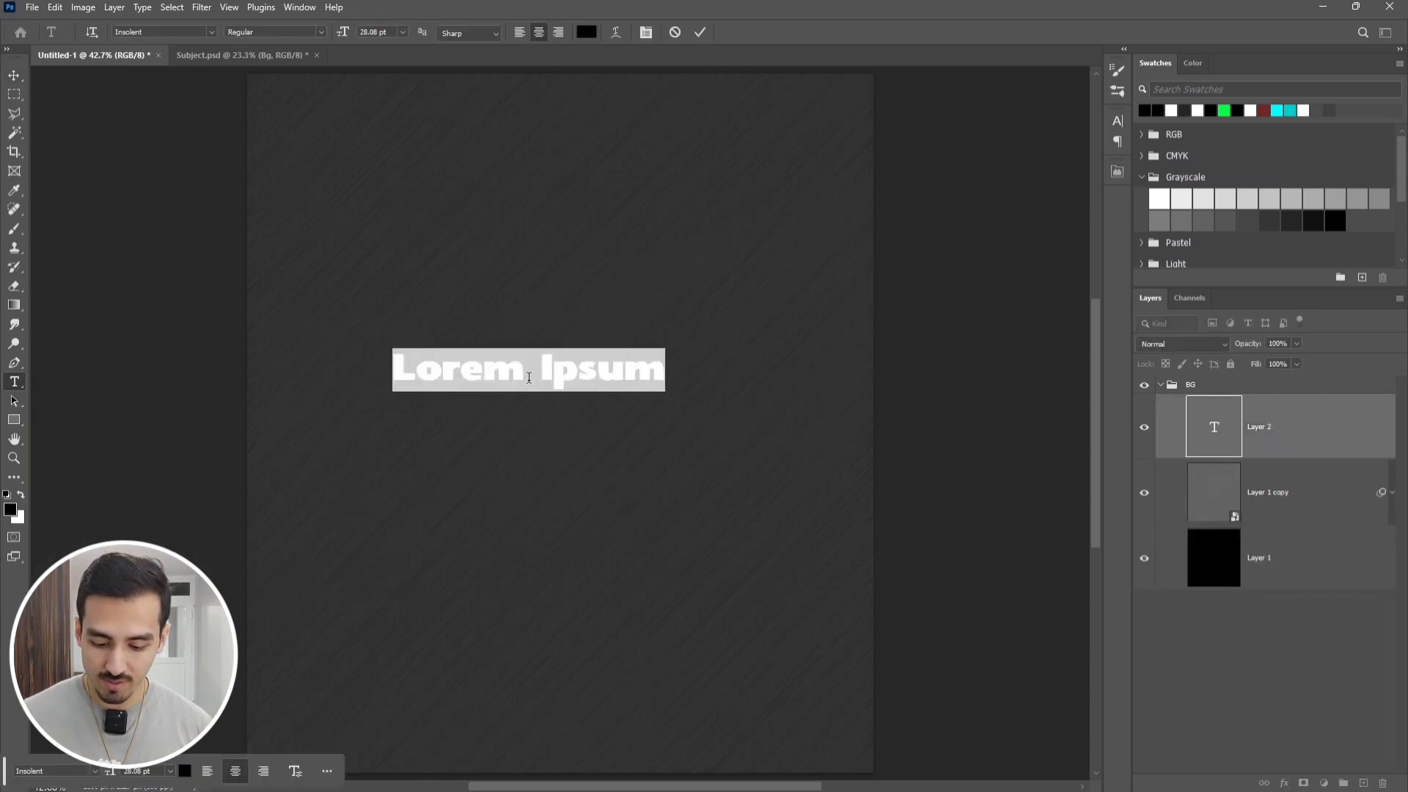
type("A")
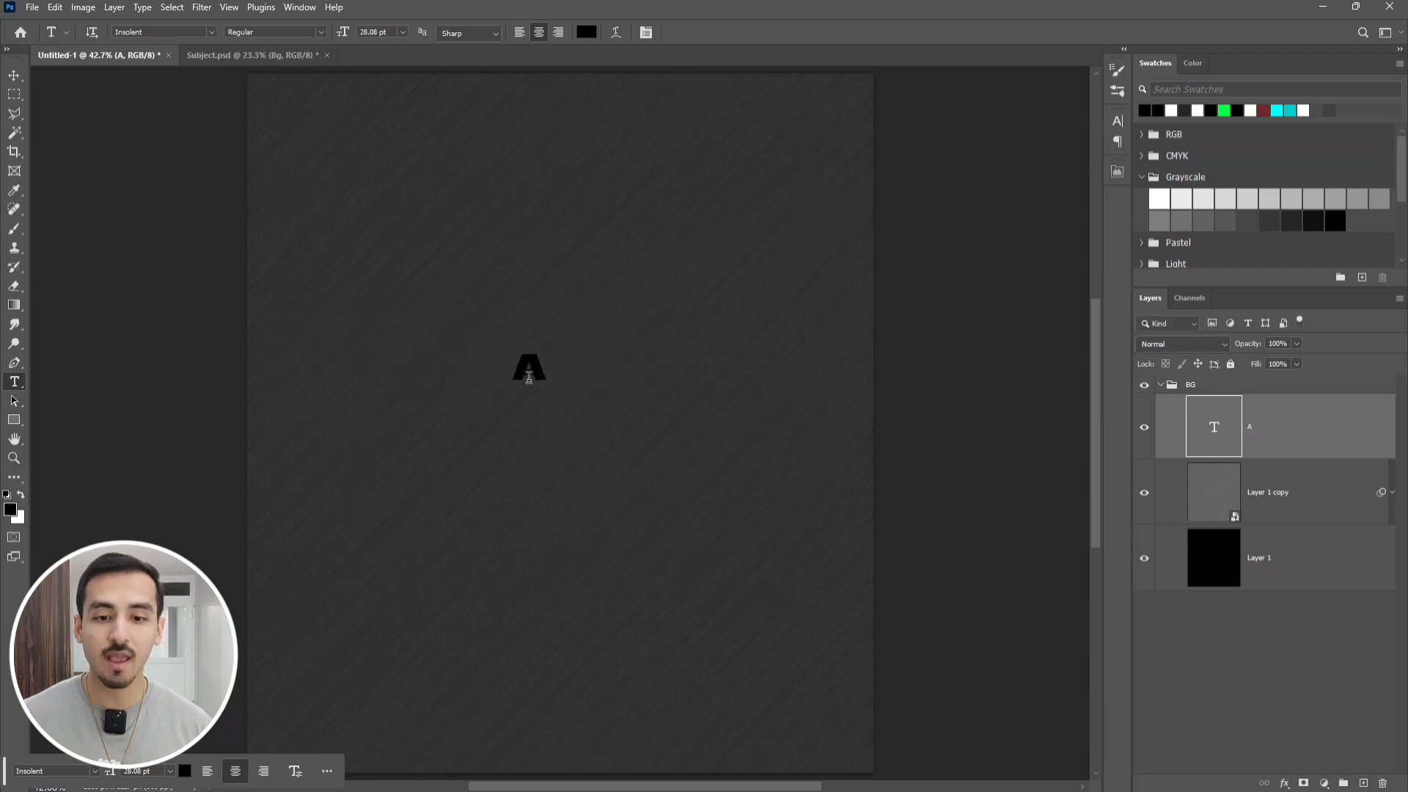
Enlarge the letter A to about 547%, rotate it about 14° clockwise and move it toward the canvas's lower-left area
key("ctrl+t")
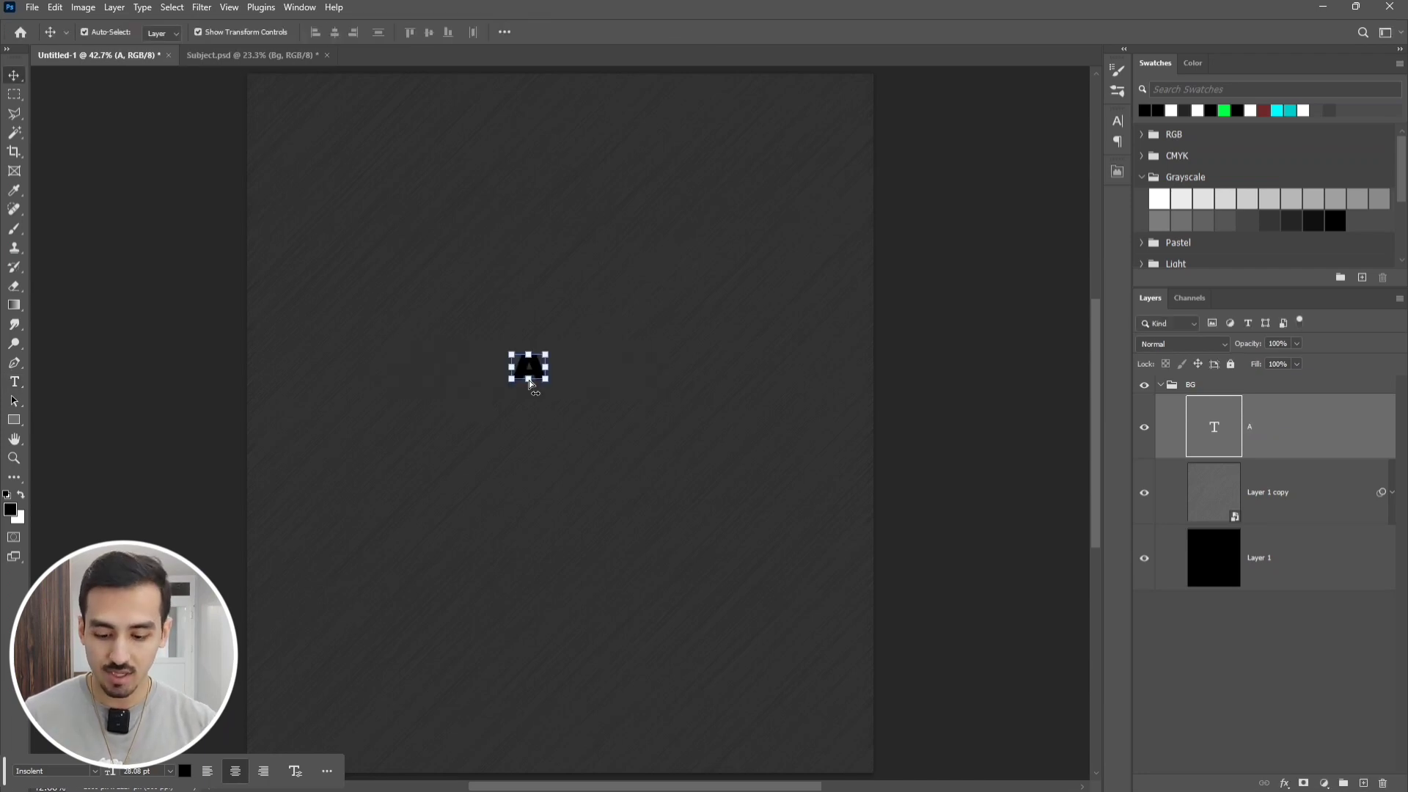
left_click_drag(547, 339, 720, 333)
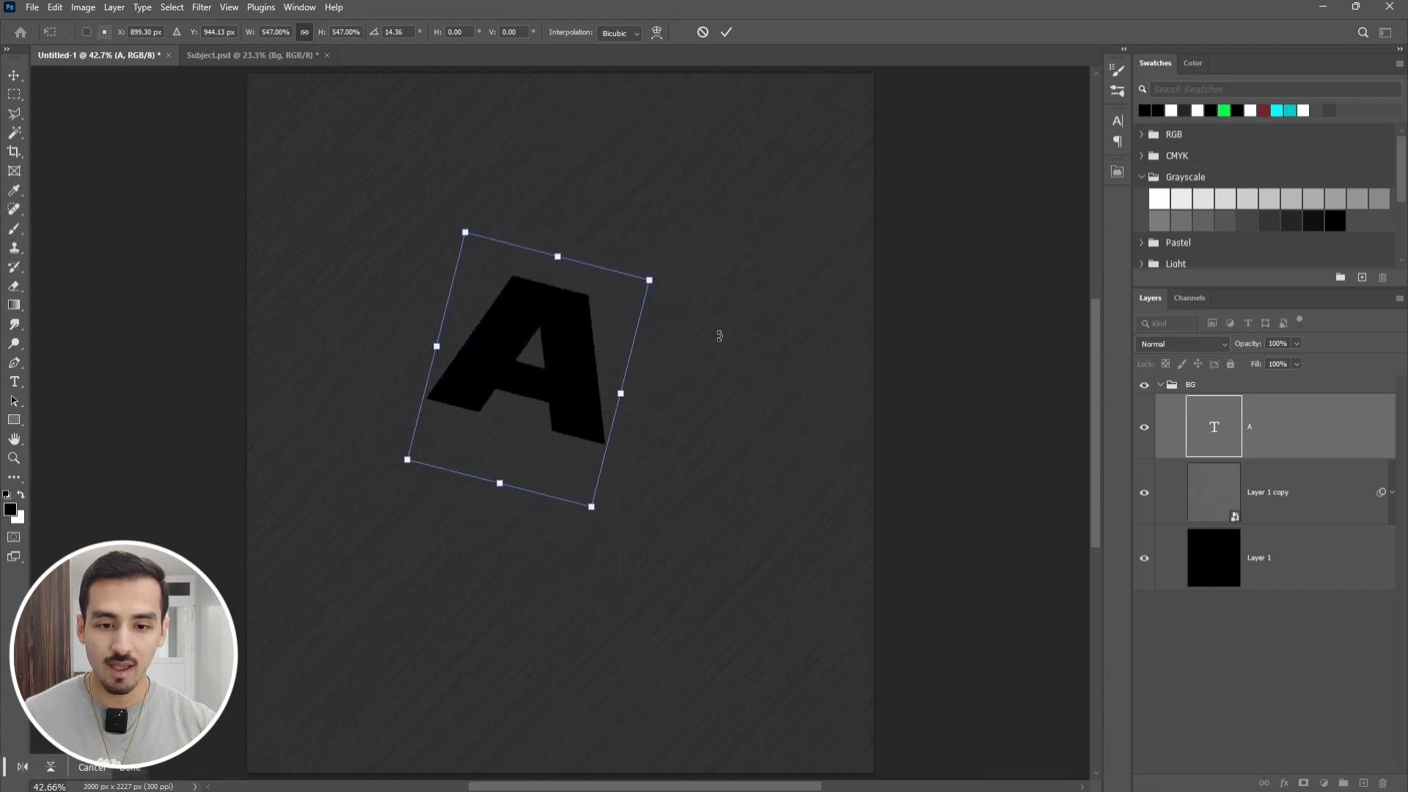
left_click_drag(575, 371, 328, 563)
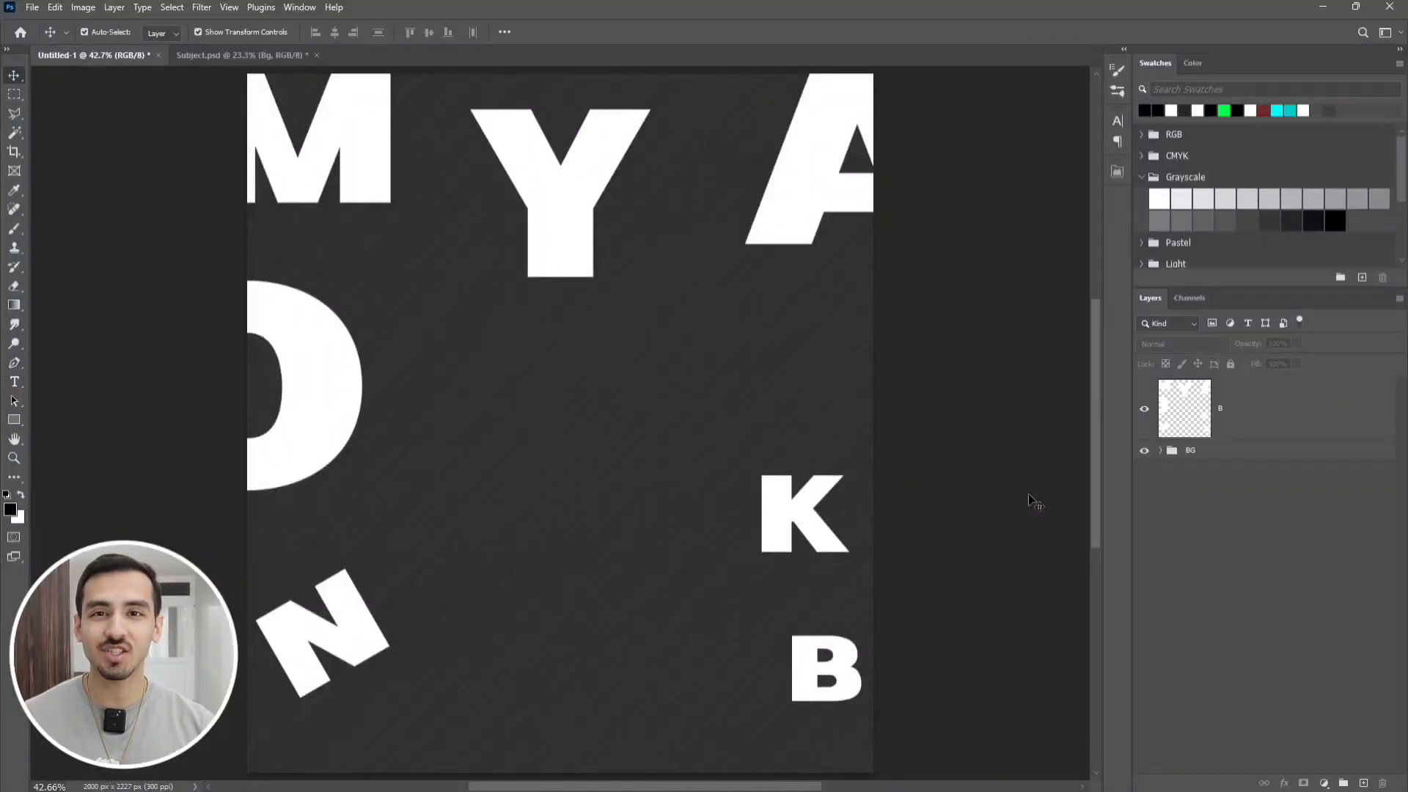
Give the merged letters layer B a dark grey colour overlay with hue 0, saturation 0 and brightness 15
left_click(1295, 416)
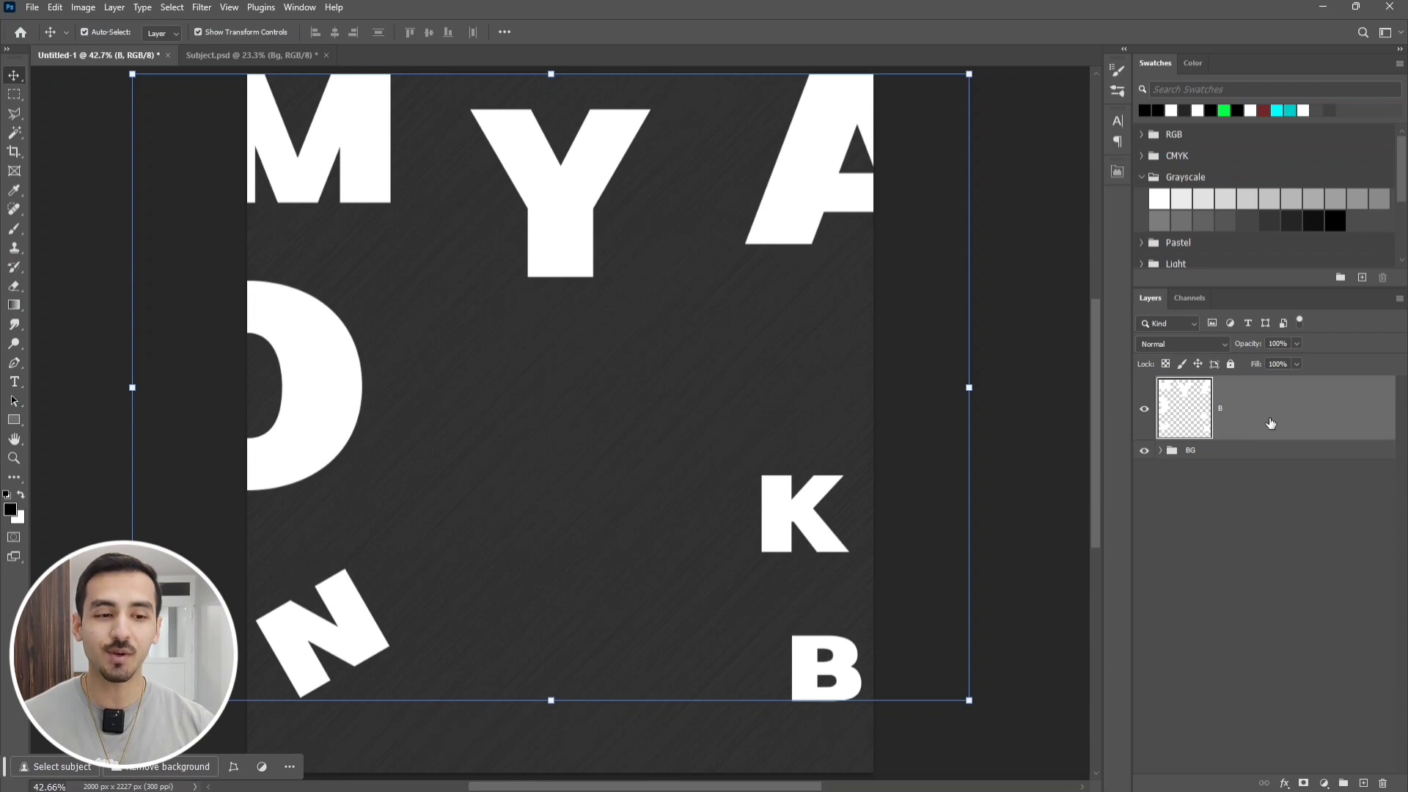
double_click(1271, 423)
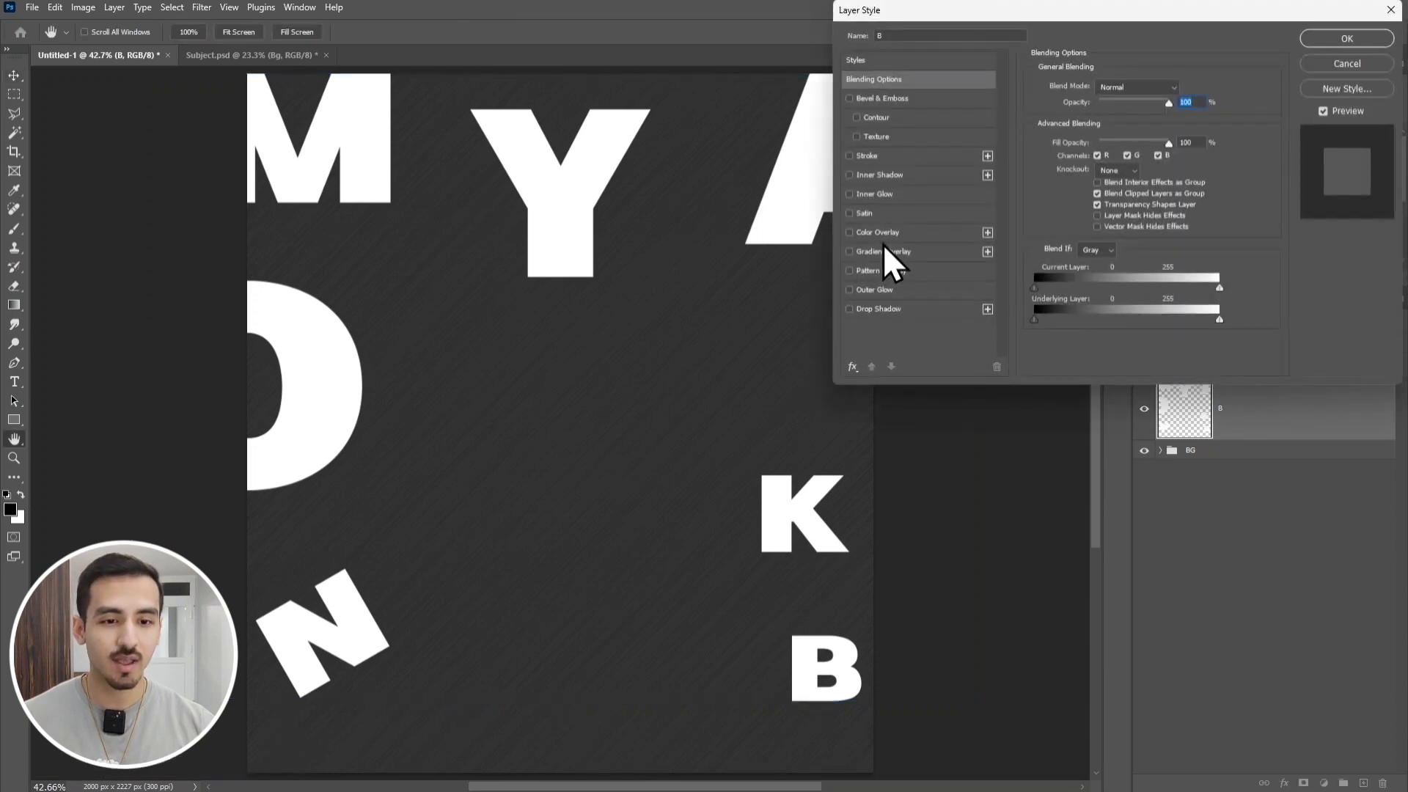
left_click(866, 239)
left_click(1182, 88)
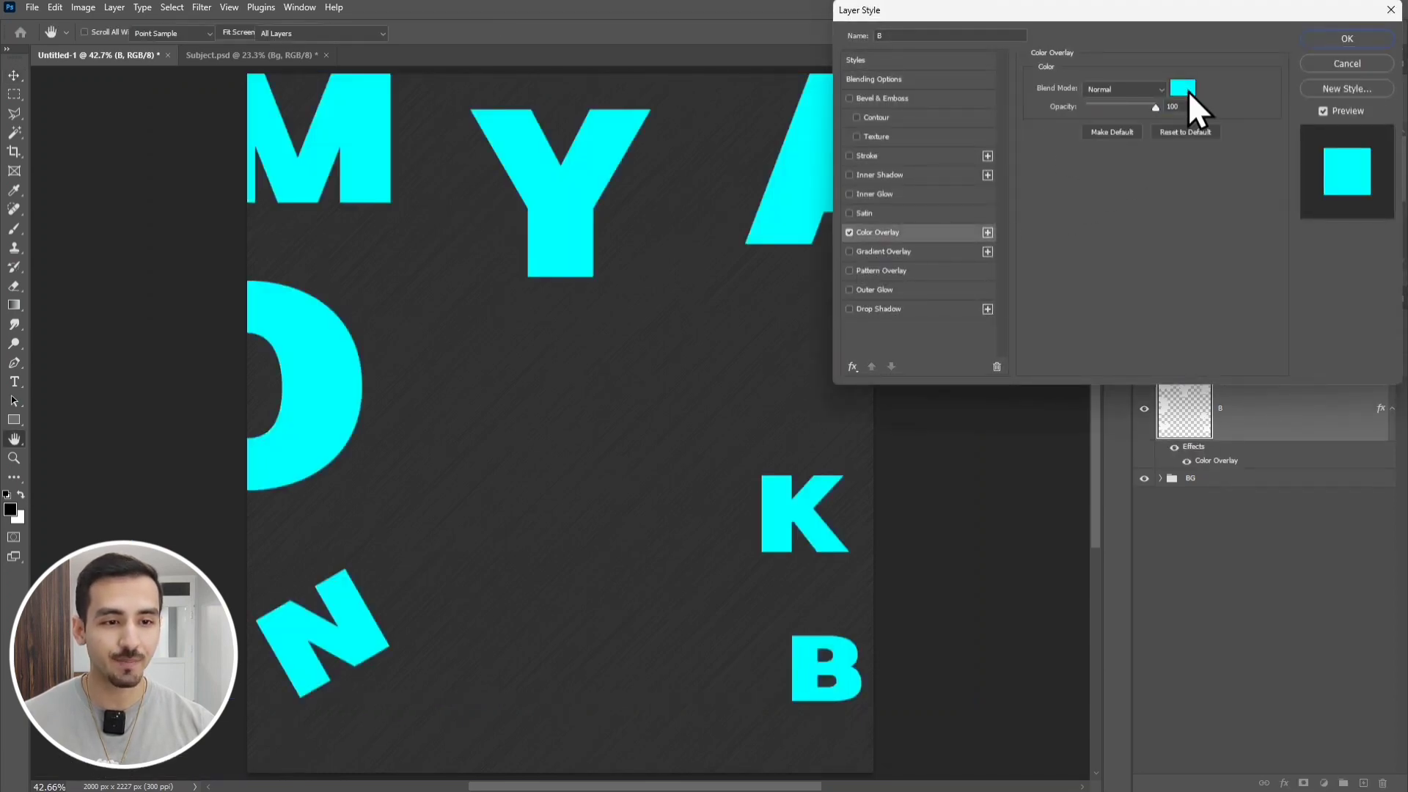
double_click(1103, 591)
type("0")
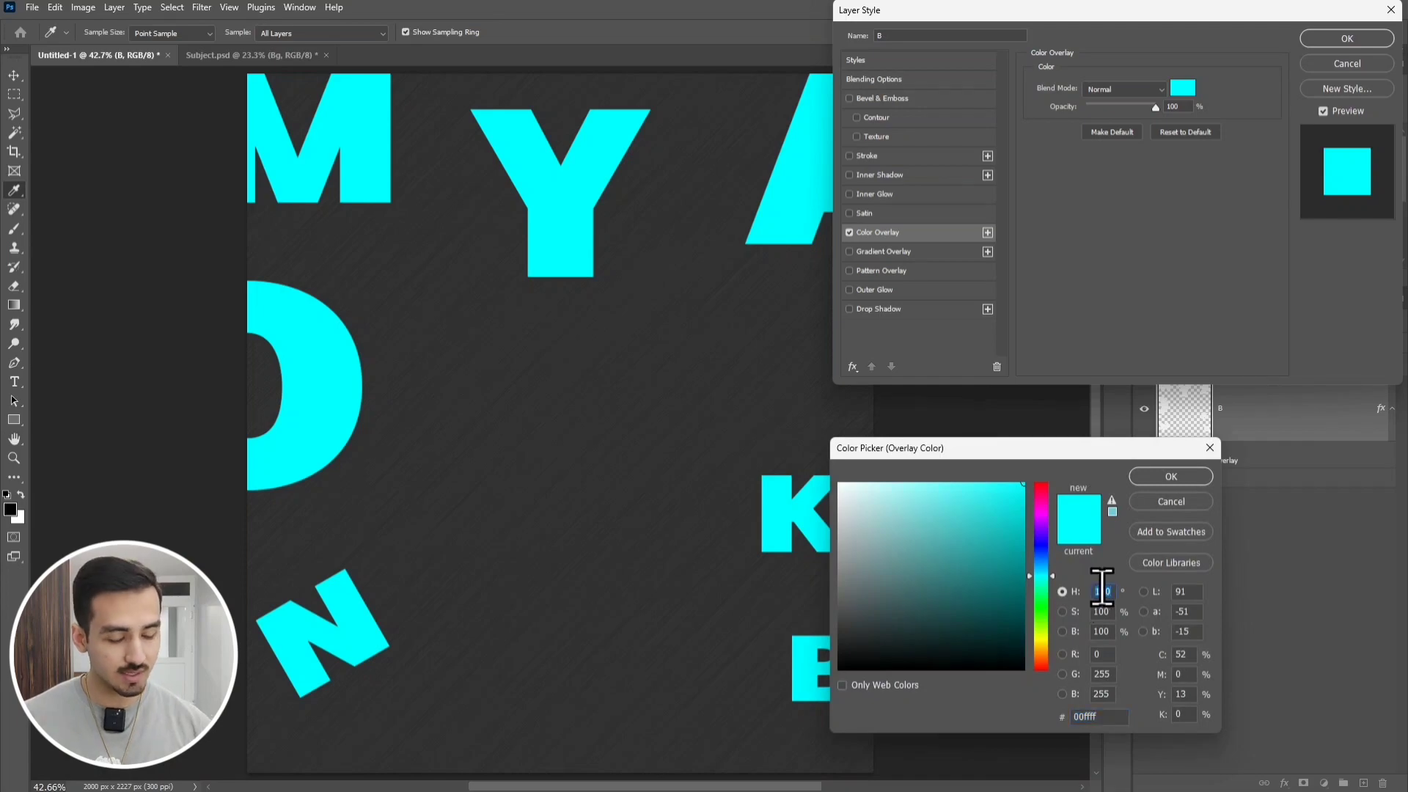
key("Tab")
type("0")
key("Tab")
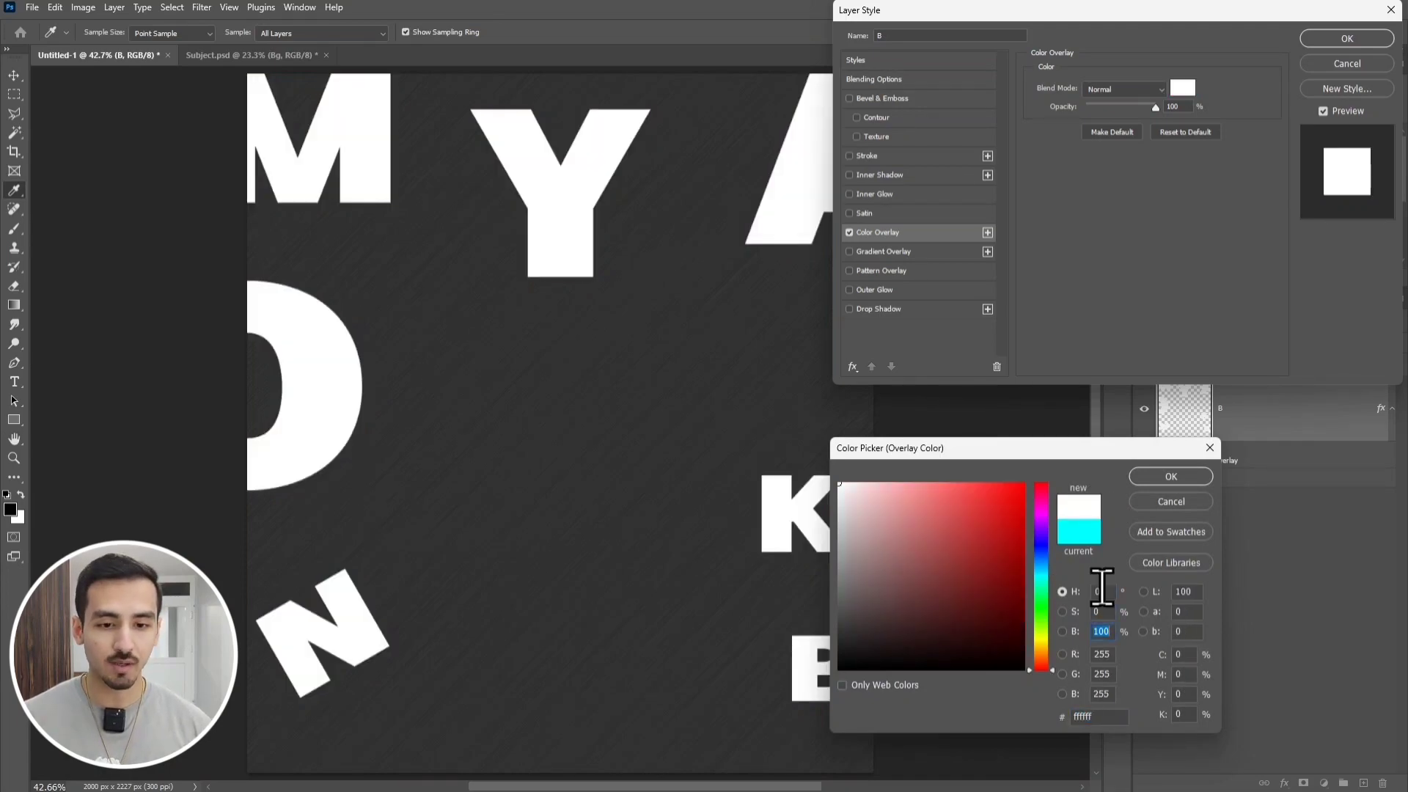
type("15")
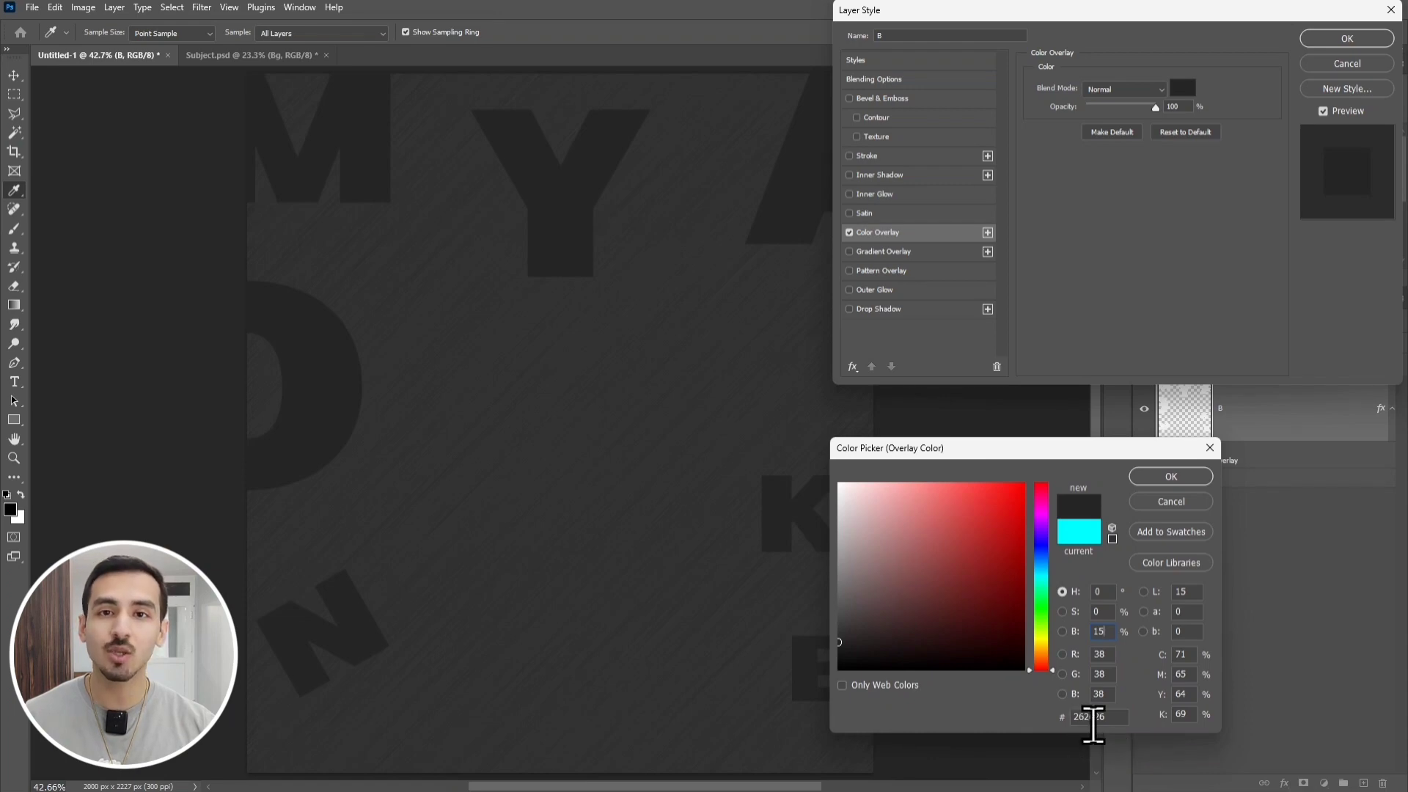
left_click(1171, 478)
left_click(1348, 38)
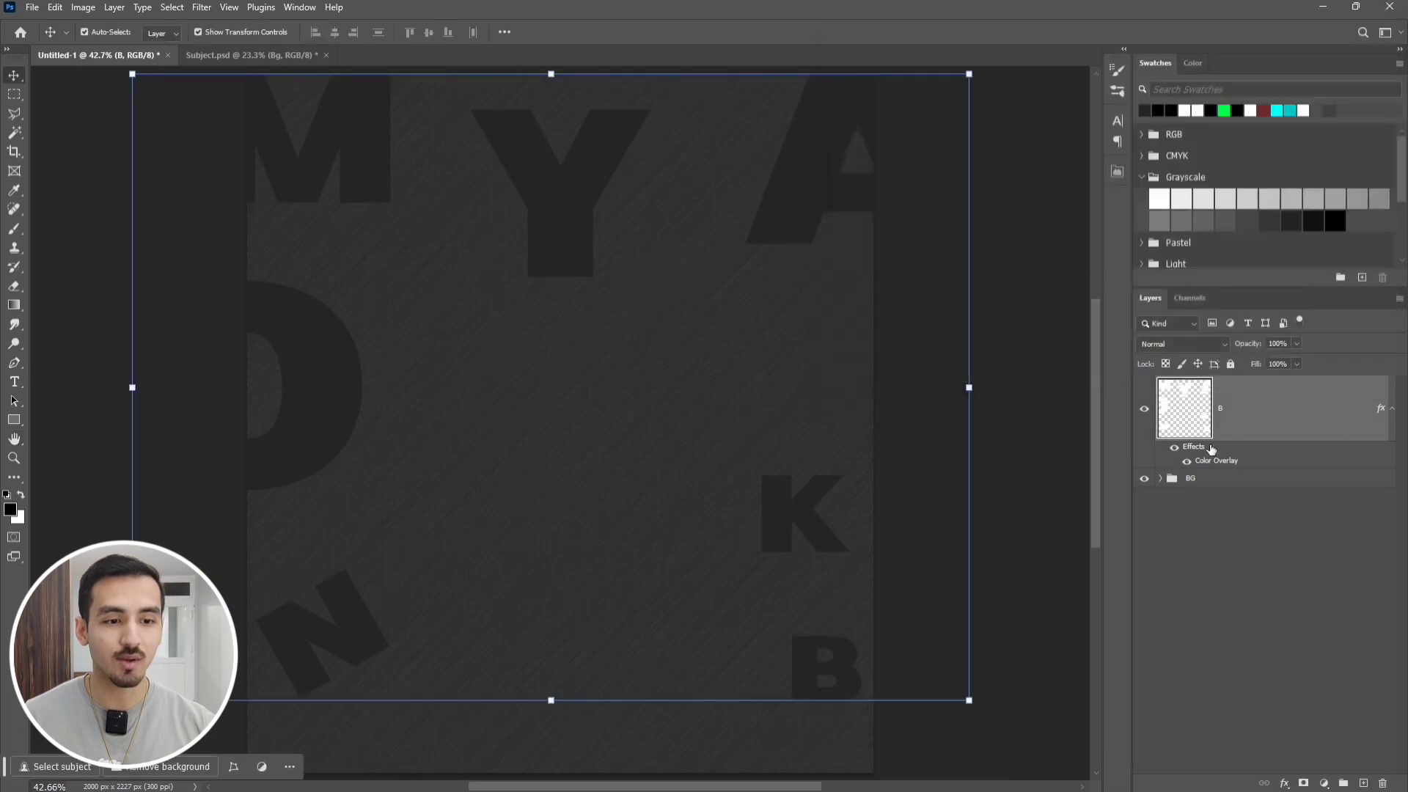
left_click(1156, 512)
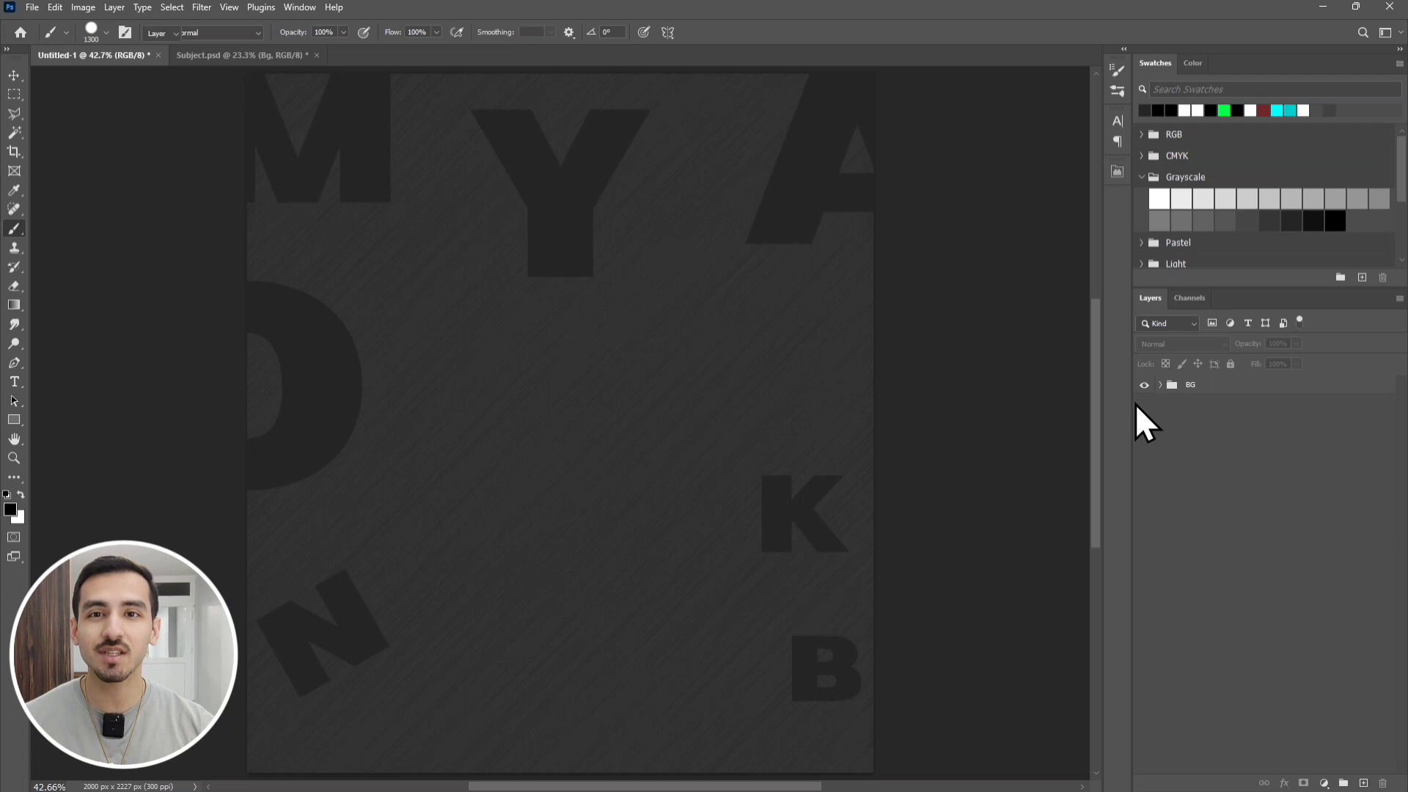
Paint a single black dot with the 1300 px hard brush on a new layer near the canvas centre
key("v")
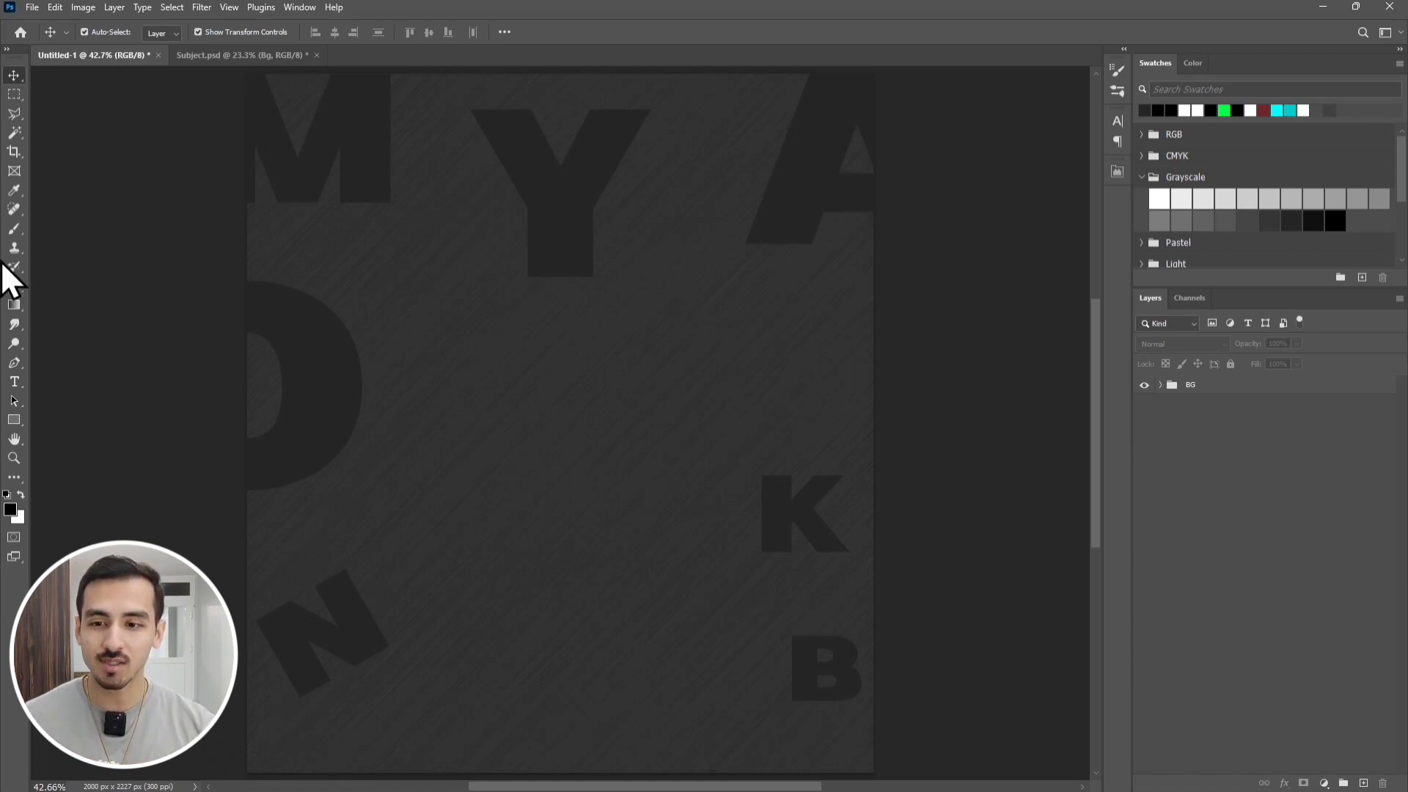
left_click(14, 231)
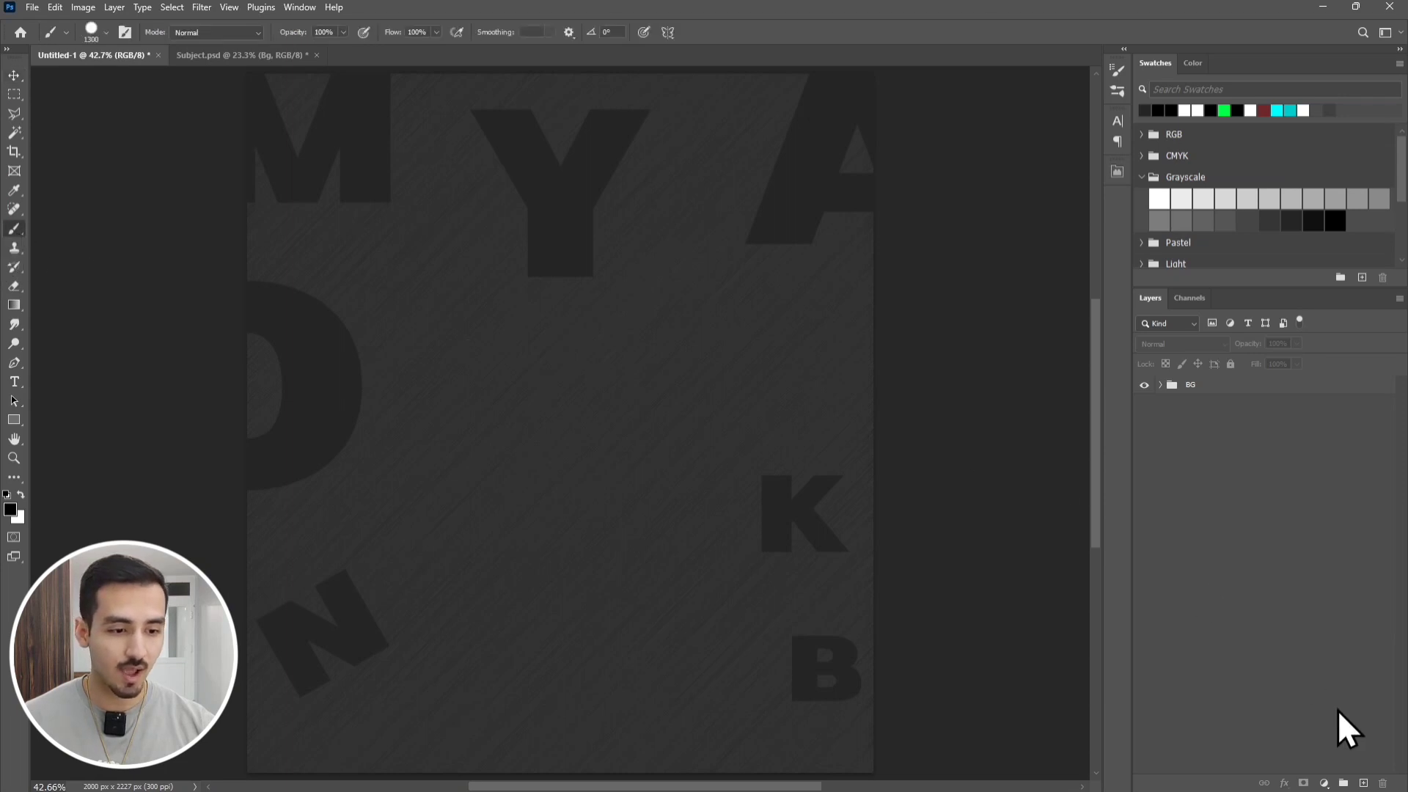
left_click(1366, 783)
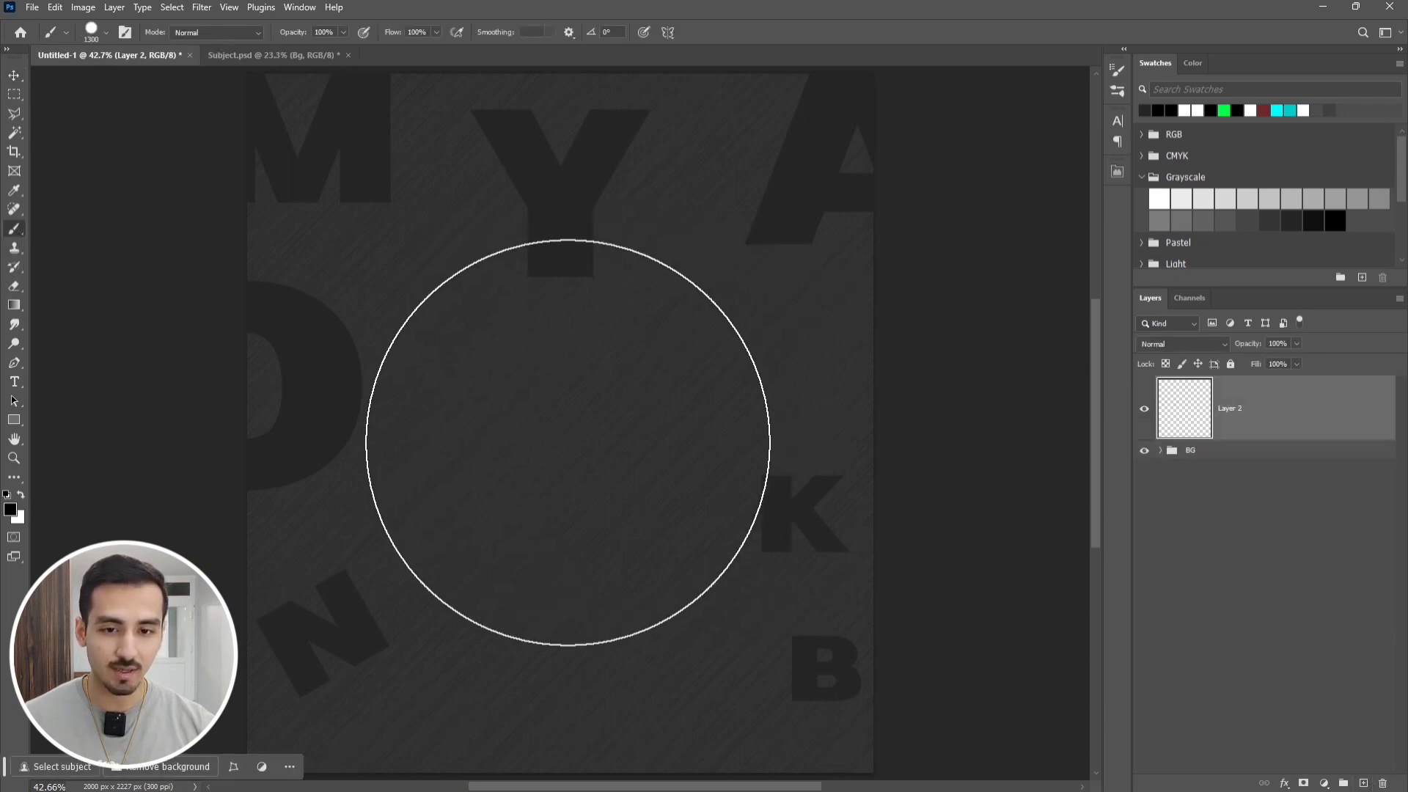
left_click(565, 440)
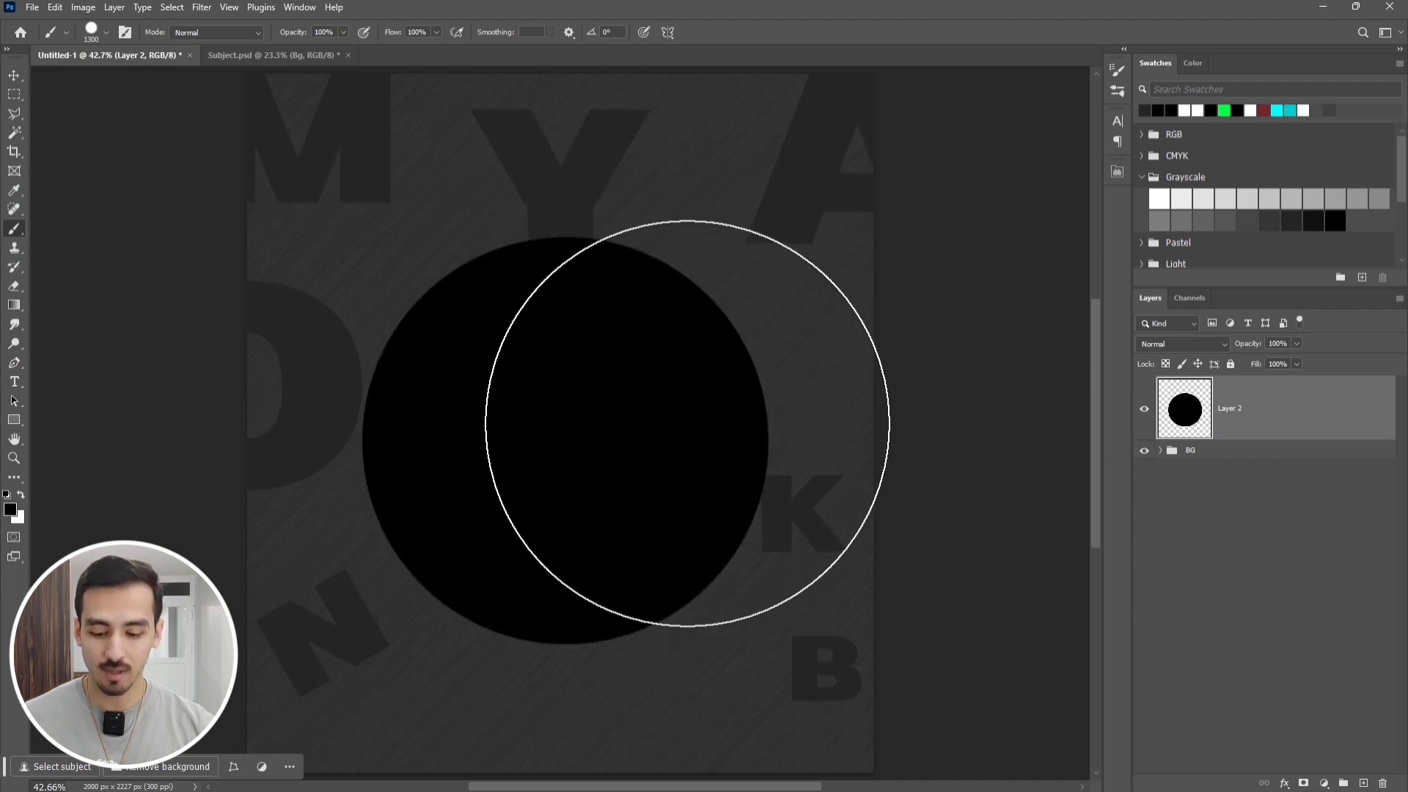
Scale the black circle to about 87% and centre it on the canvas
key("ctrl+t")
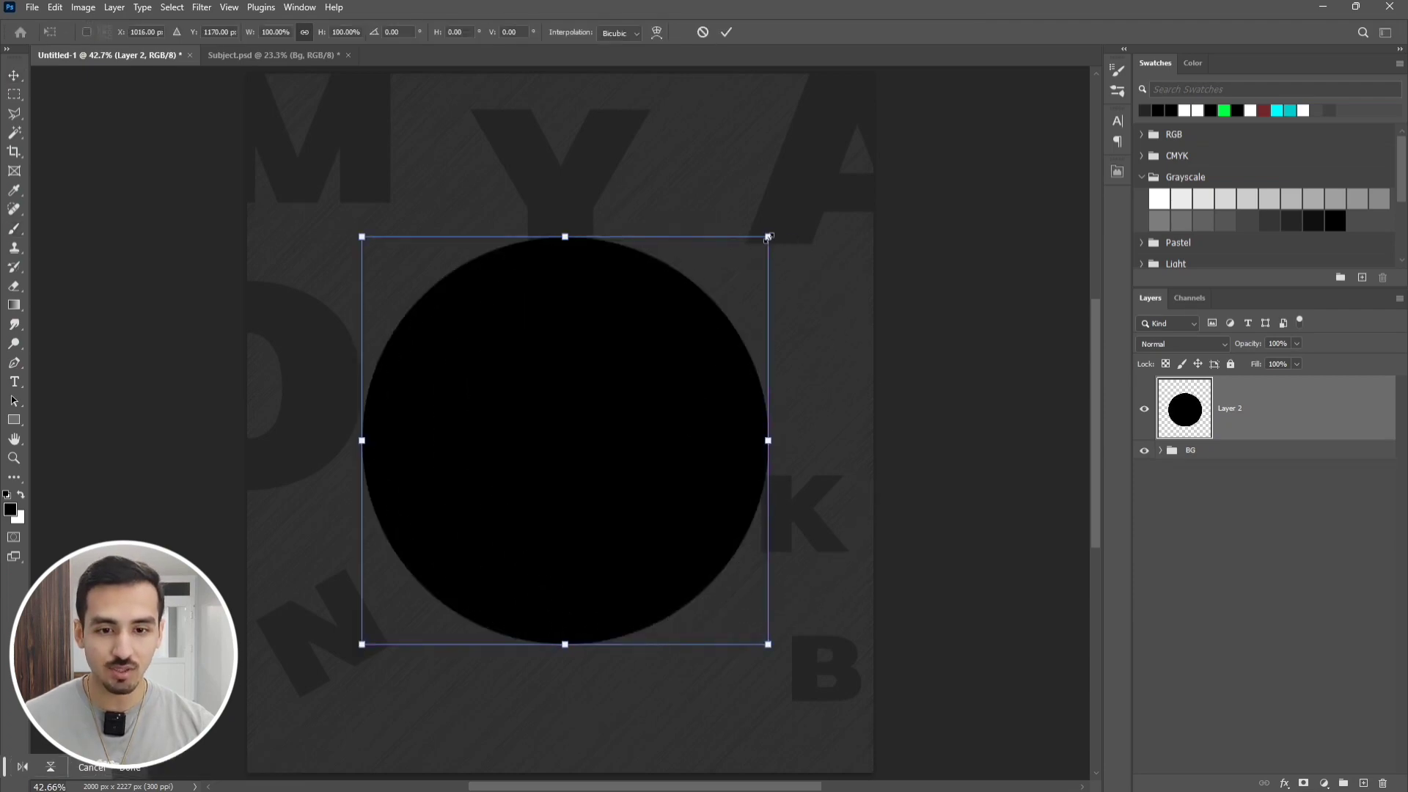
left_click_drag(769, 236, 716, 274)
left_click_drag(658, 309, 652, 292)
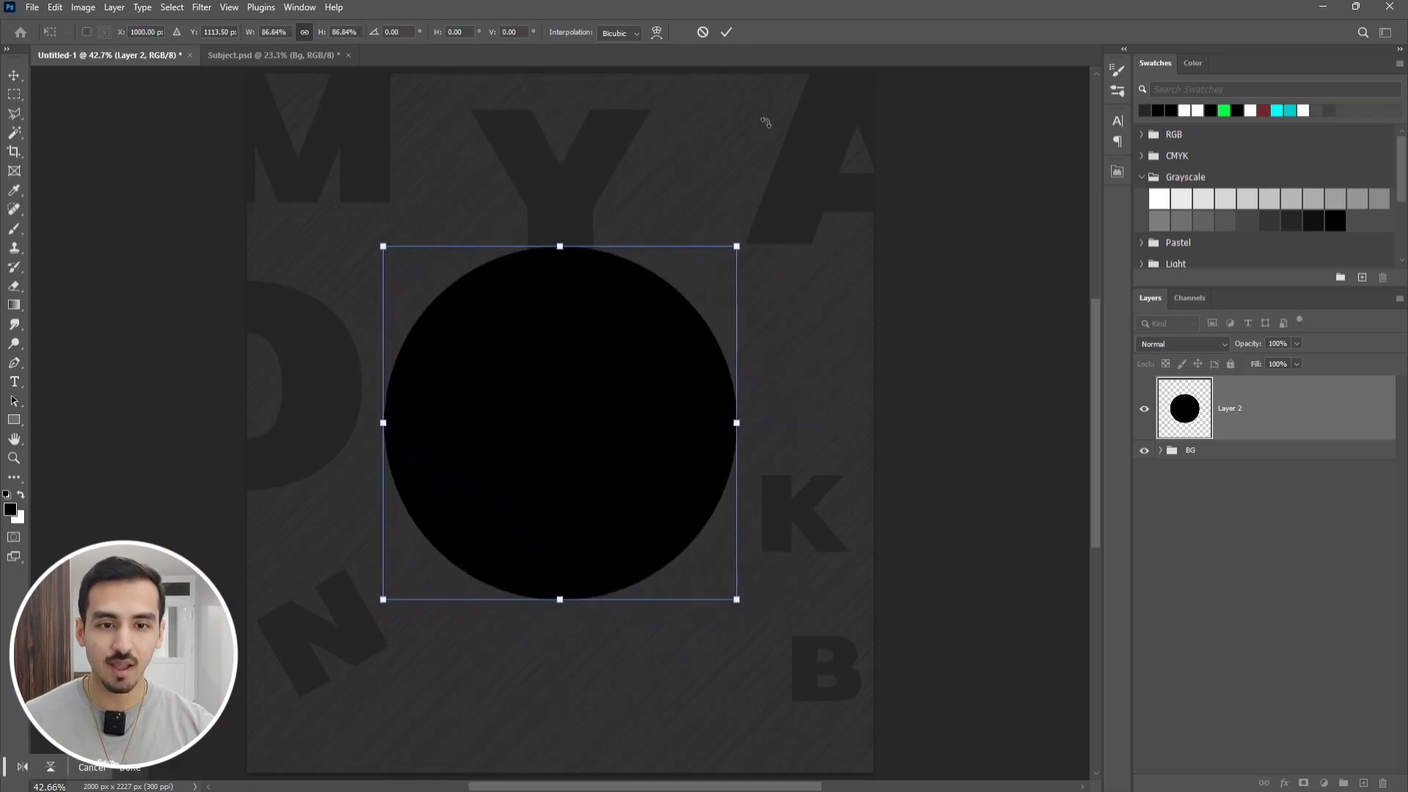
left_click(726, 31)
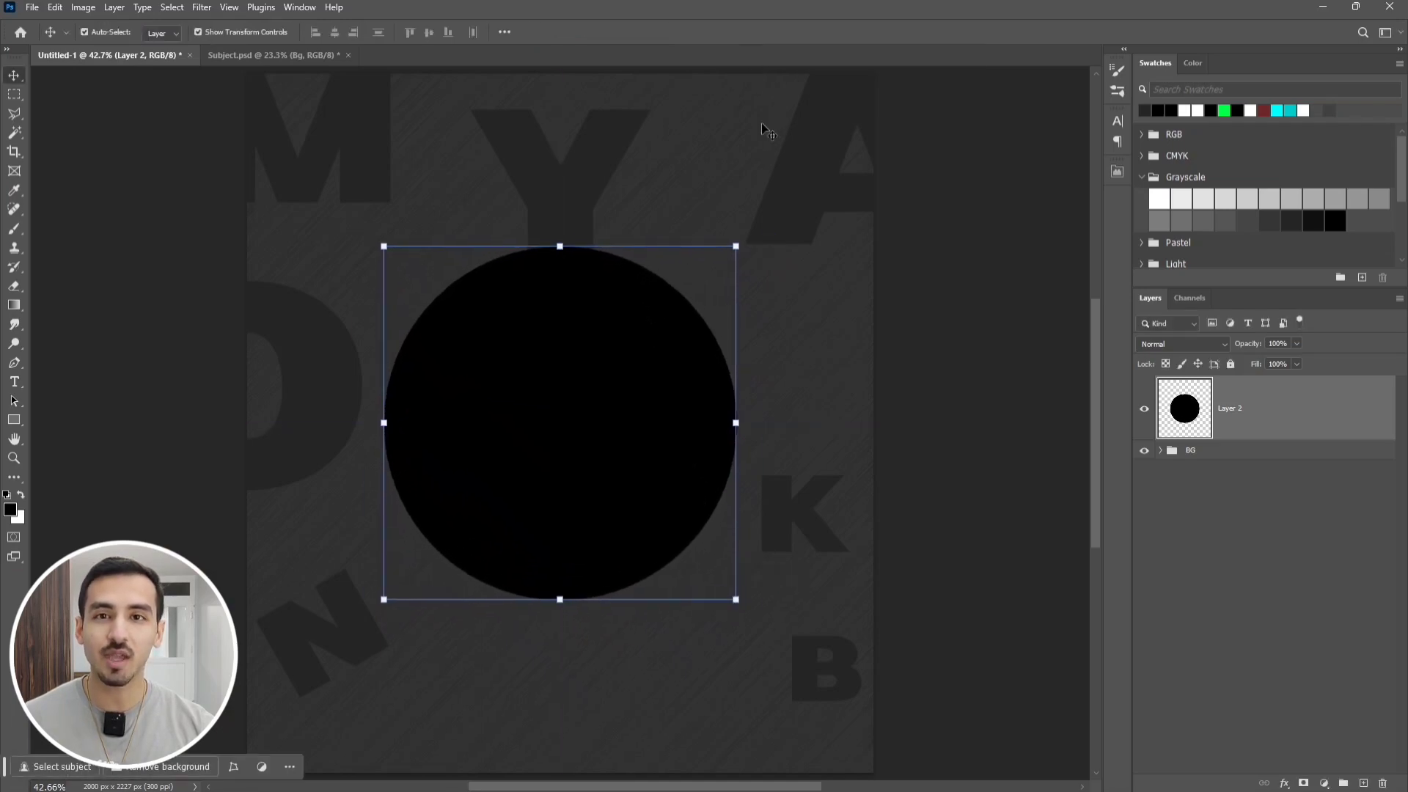
Add a reversed linear gradient overlay to the circle layer at a 169° angle
double_click(1258, 407)
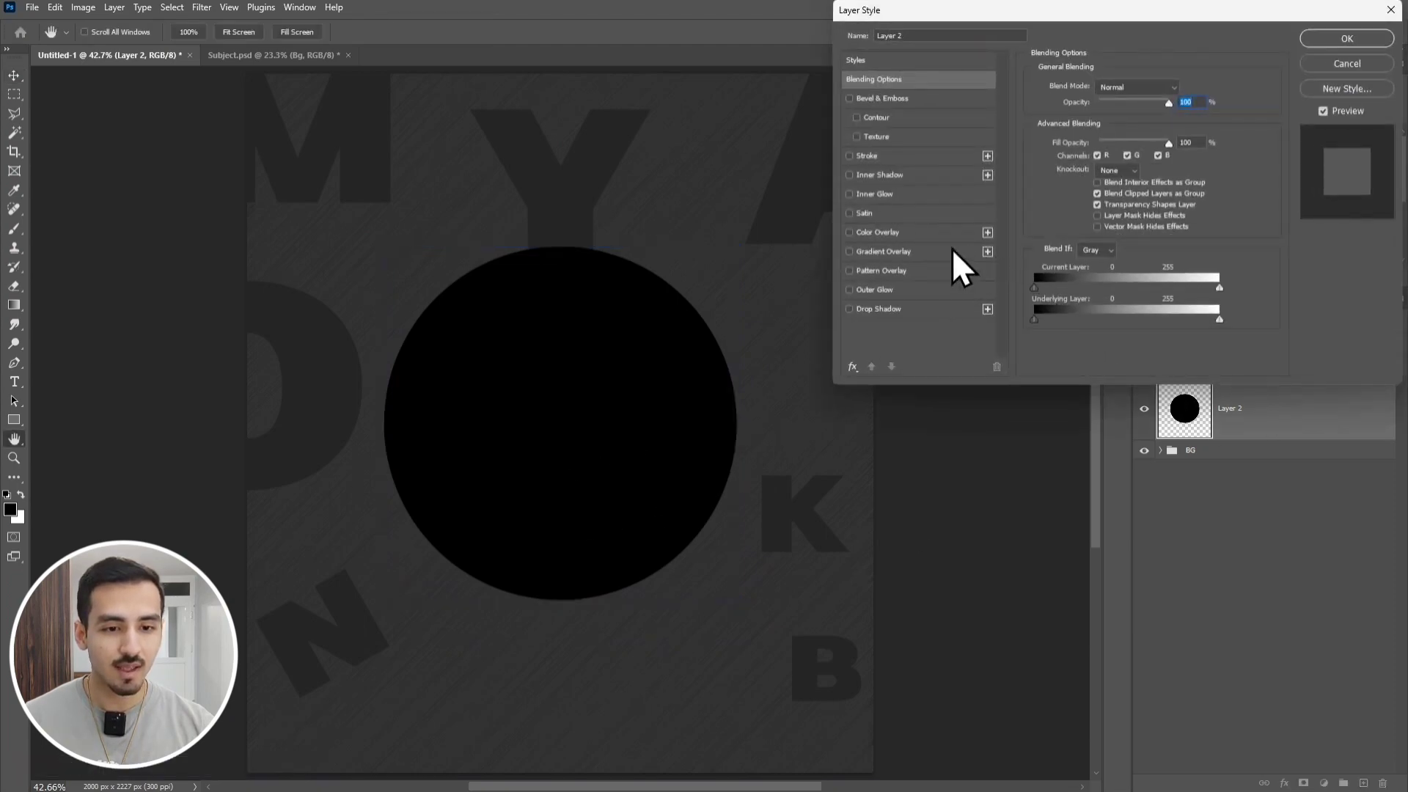
left_click(878, 252)
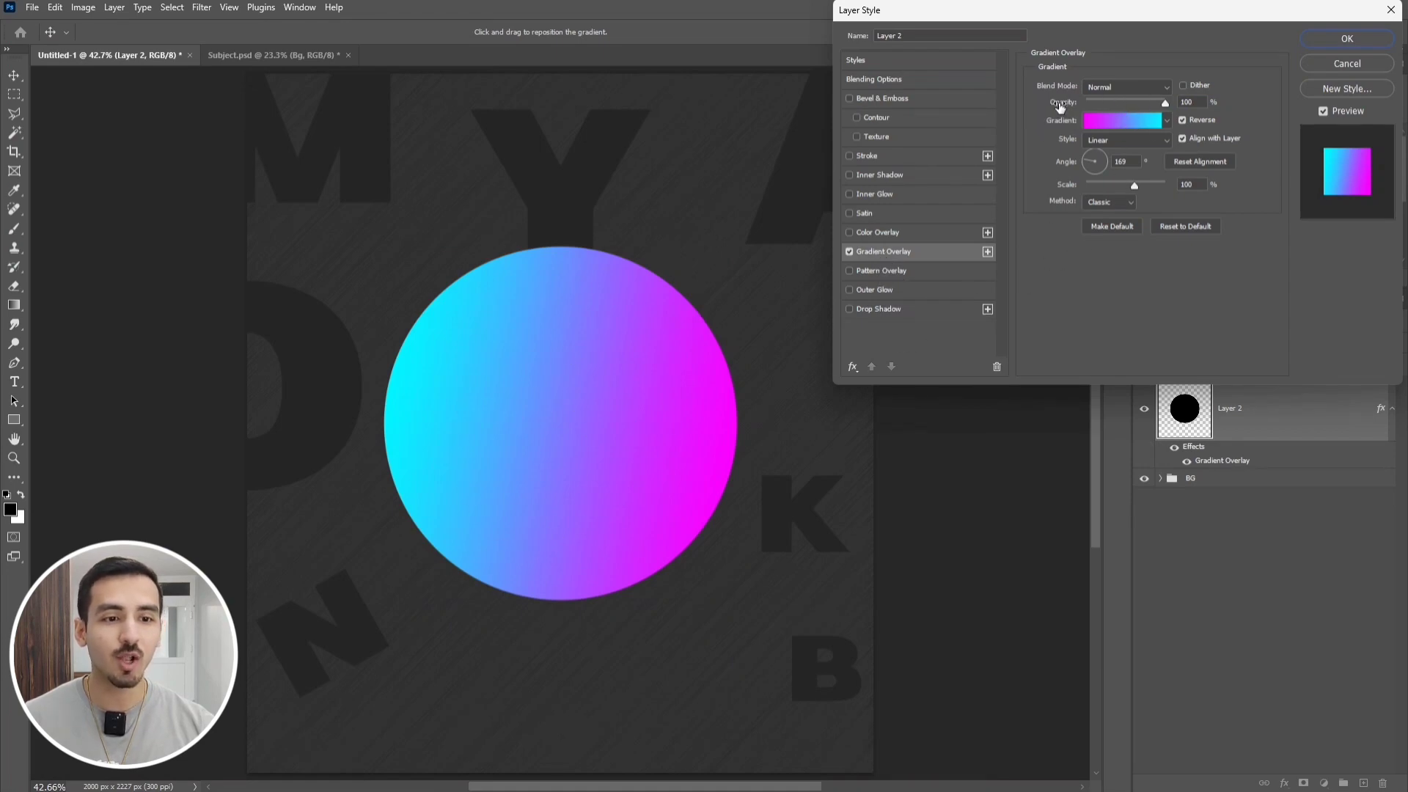
left_click(1167, 120)
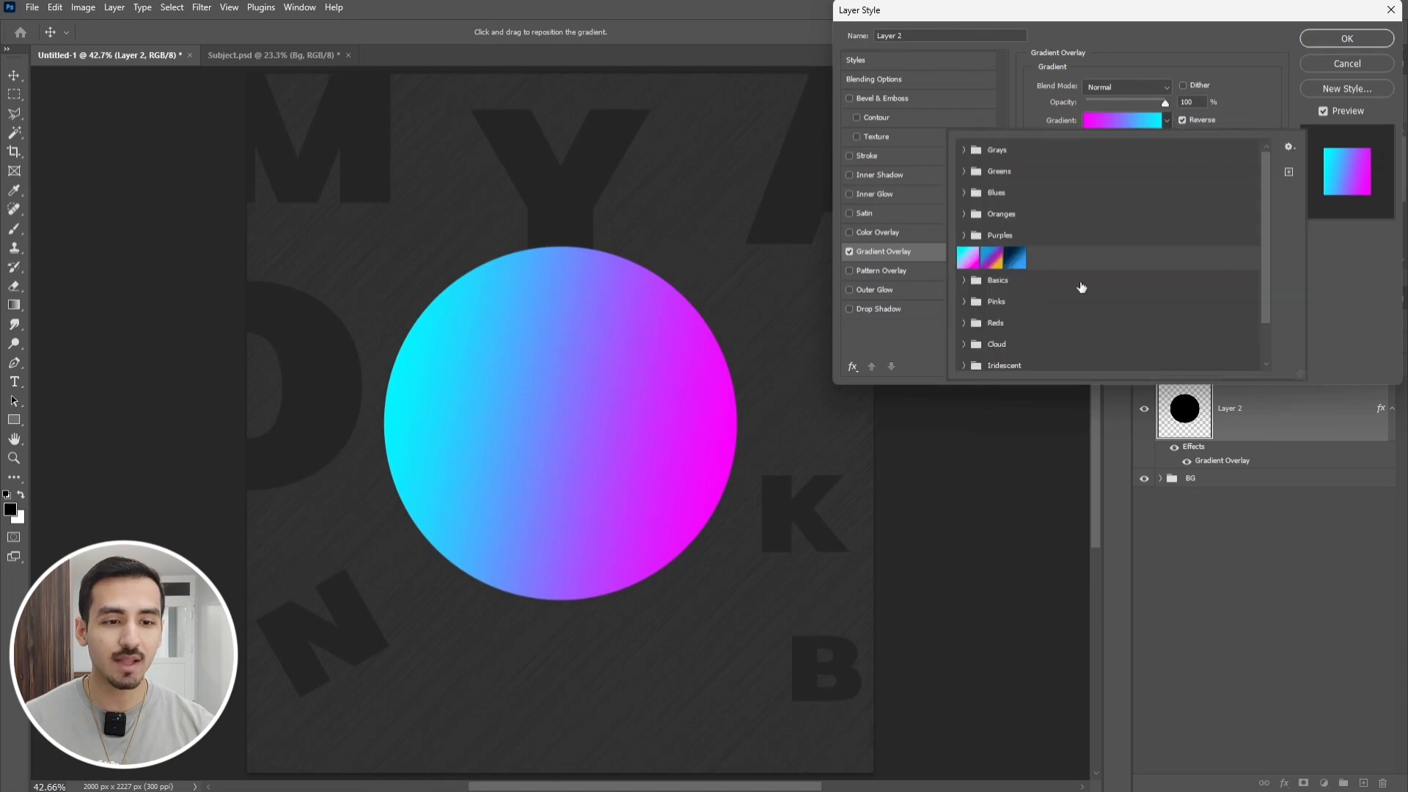
key("Escape")
Use 00f6ff for the overlay gradient's start stop and fc00ff for its end stop, and apply the layer style
left_click(1098, 123)
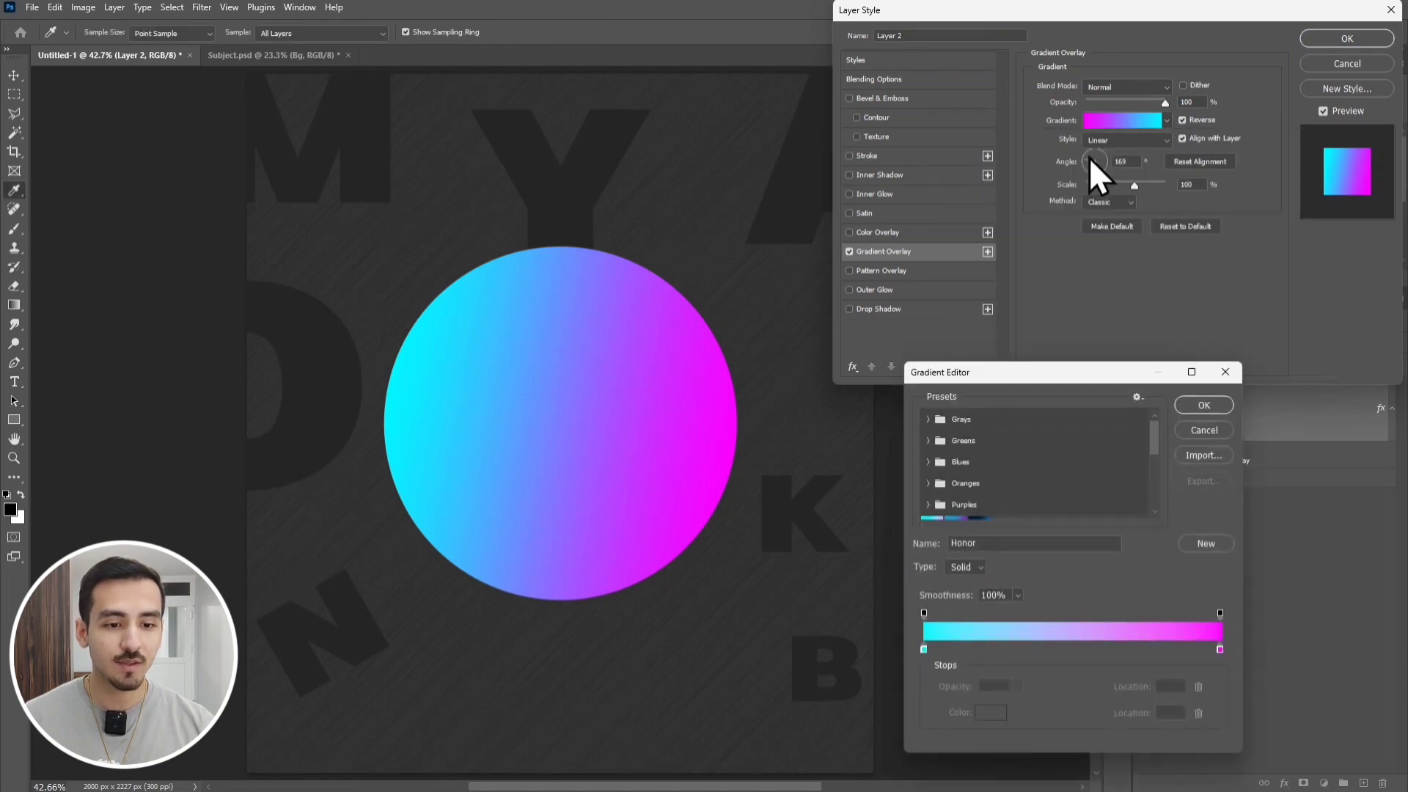
left_click(925, 650)
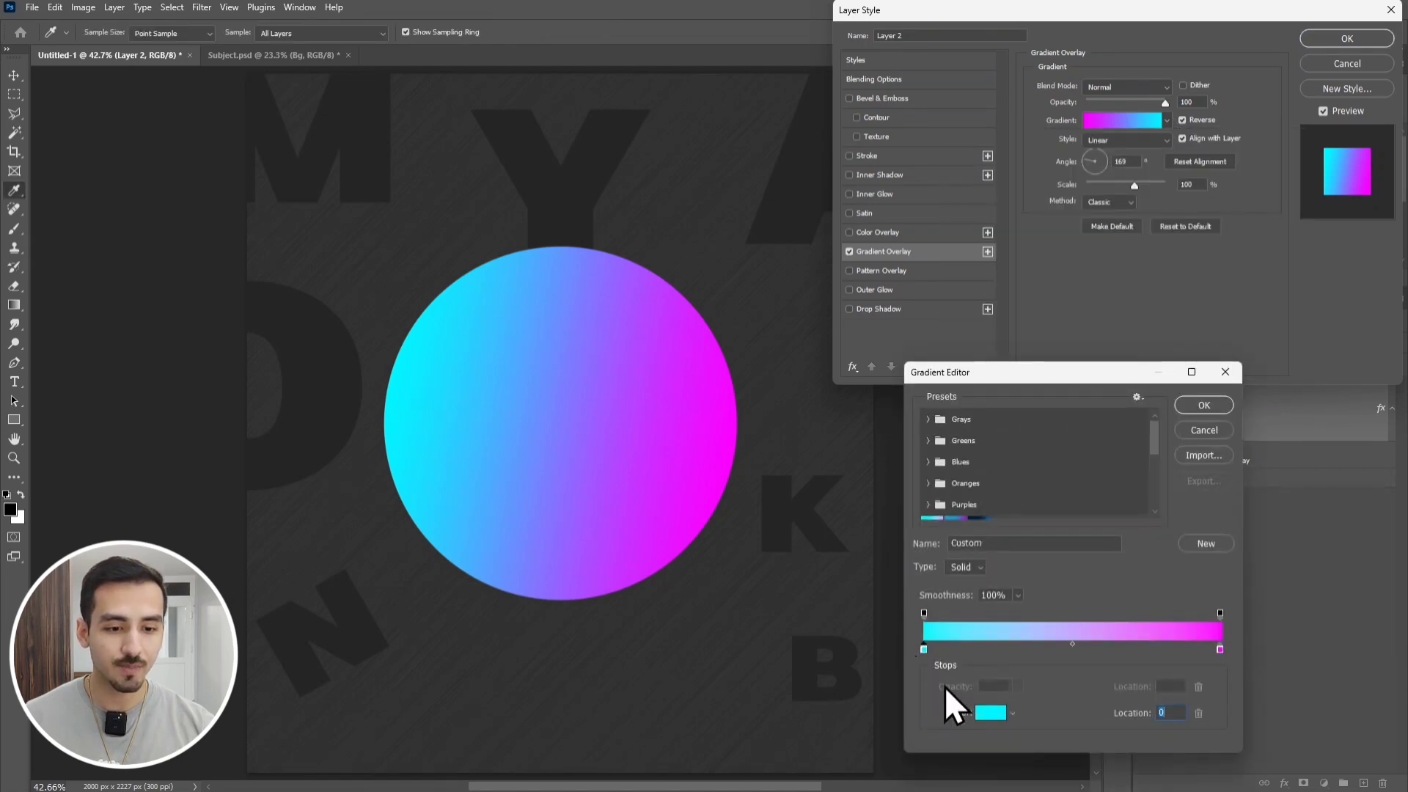
left_click(989, 713)
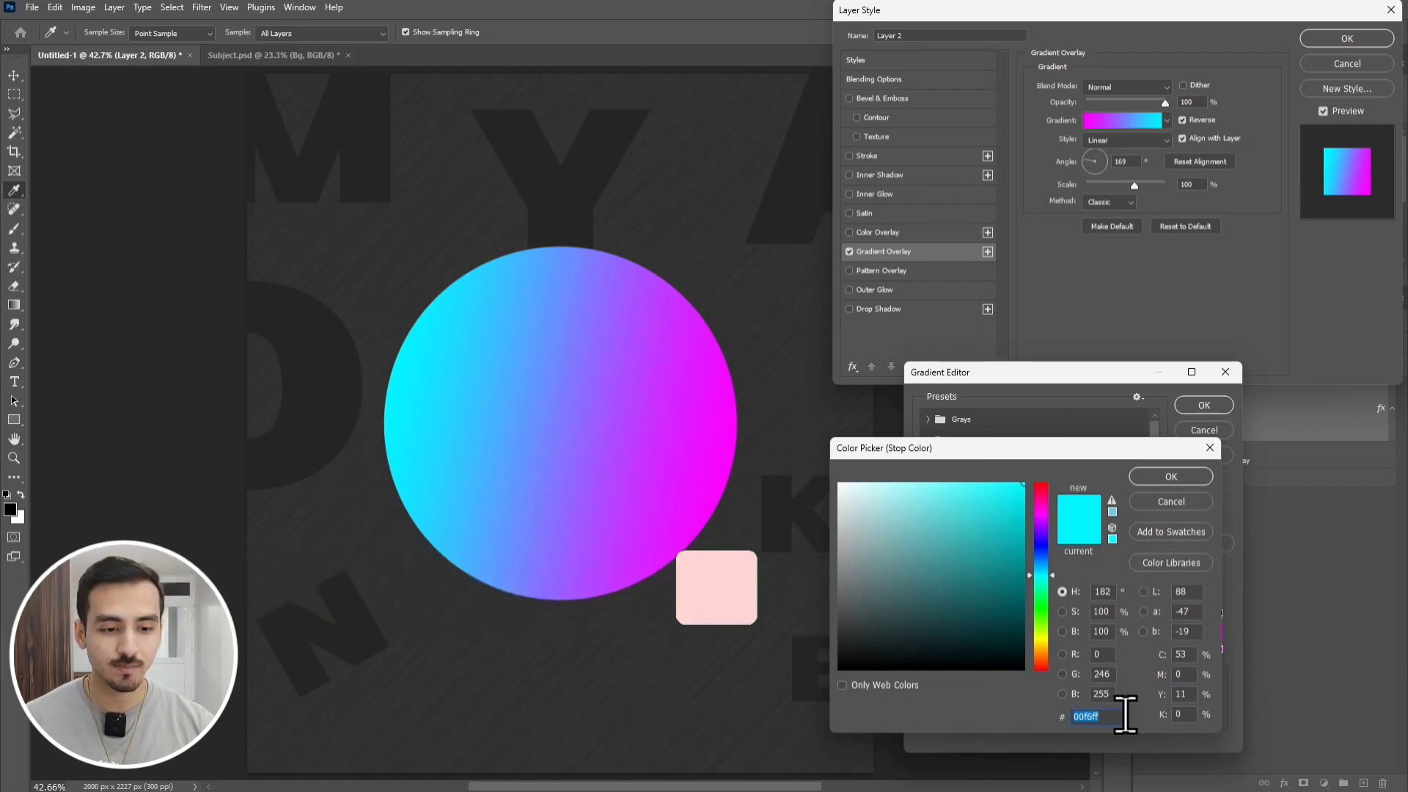
left_click(1148, 474)
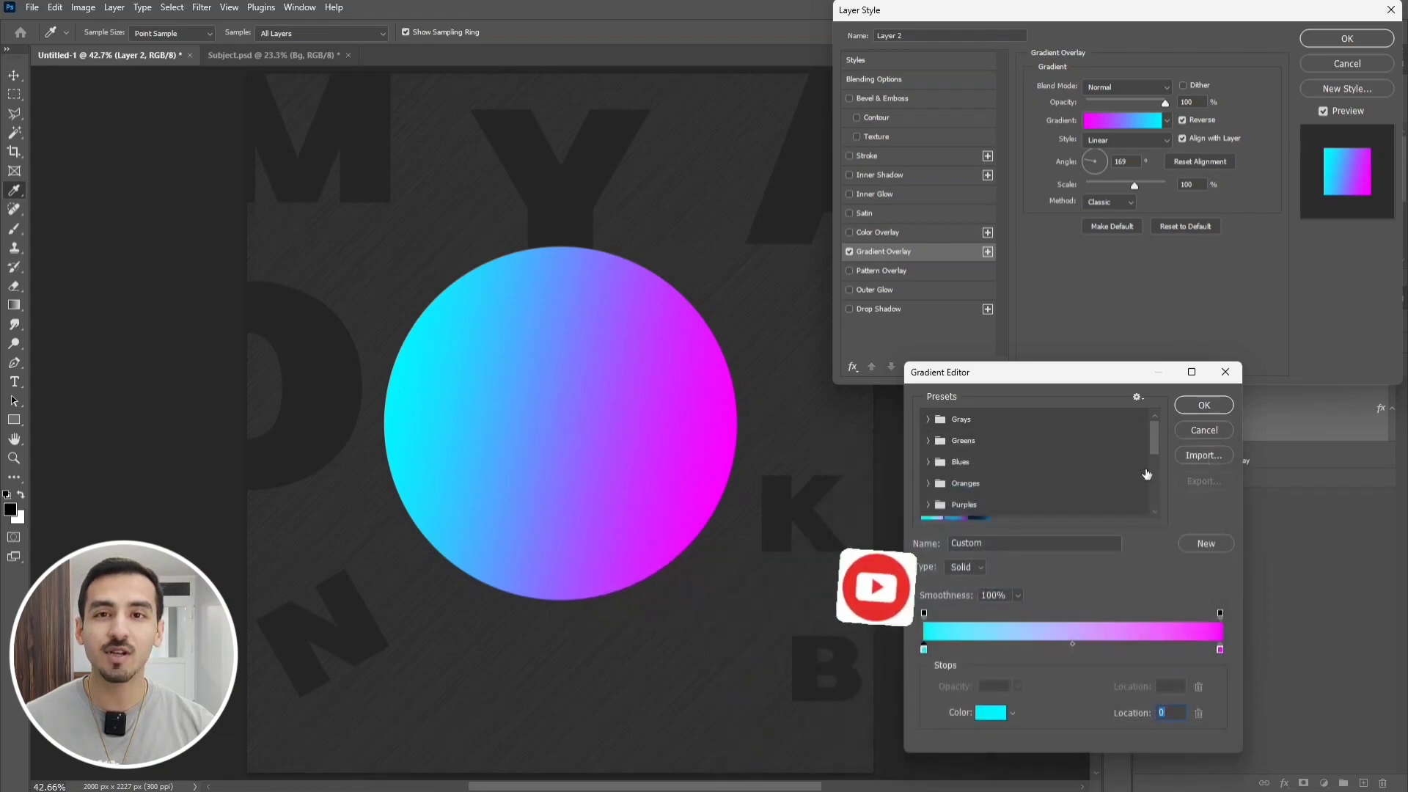
left_click(1220, 650)
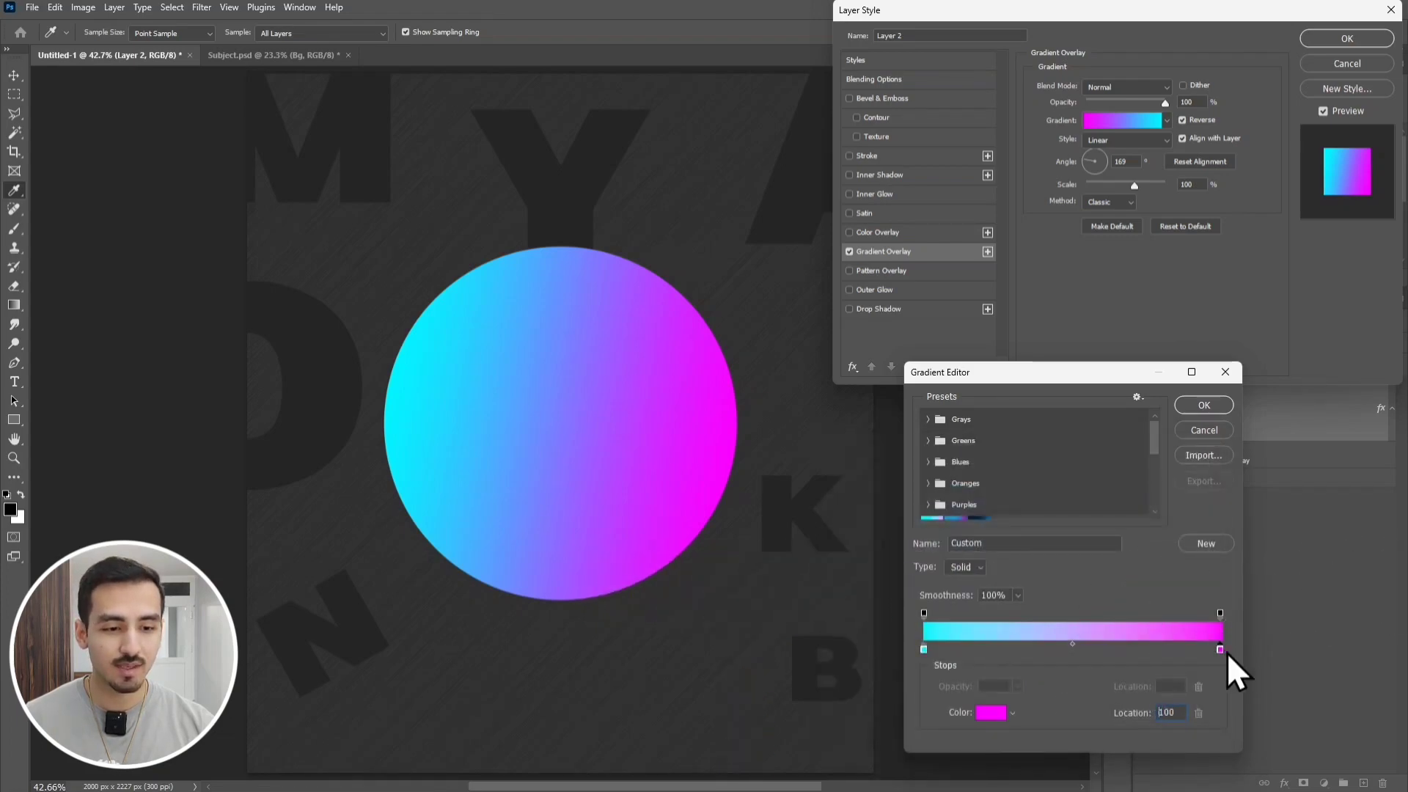
left_click(990, 713)
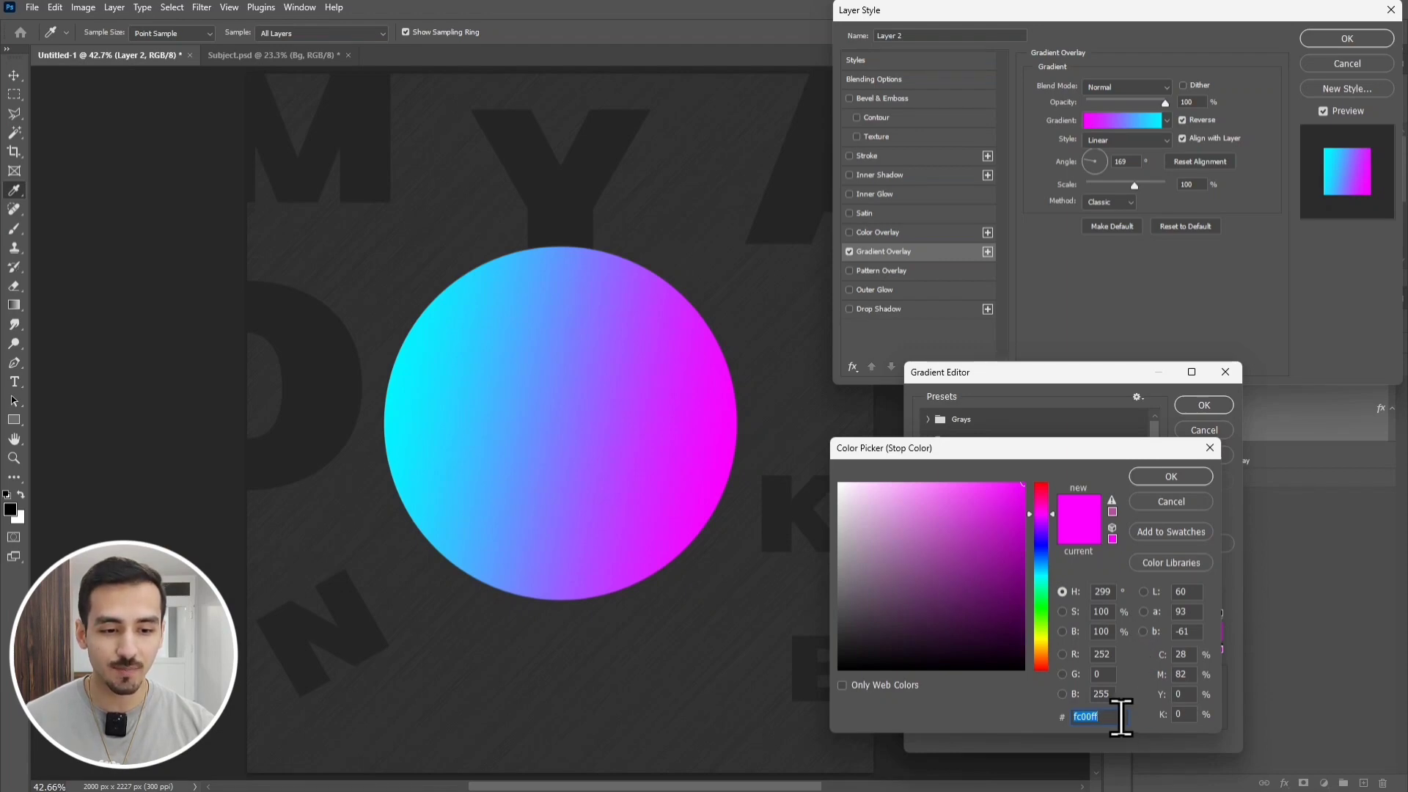
left_click(1165, 480)
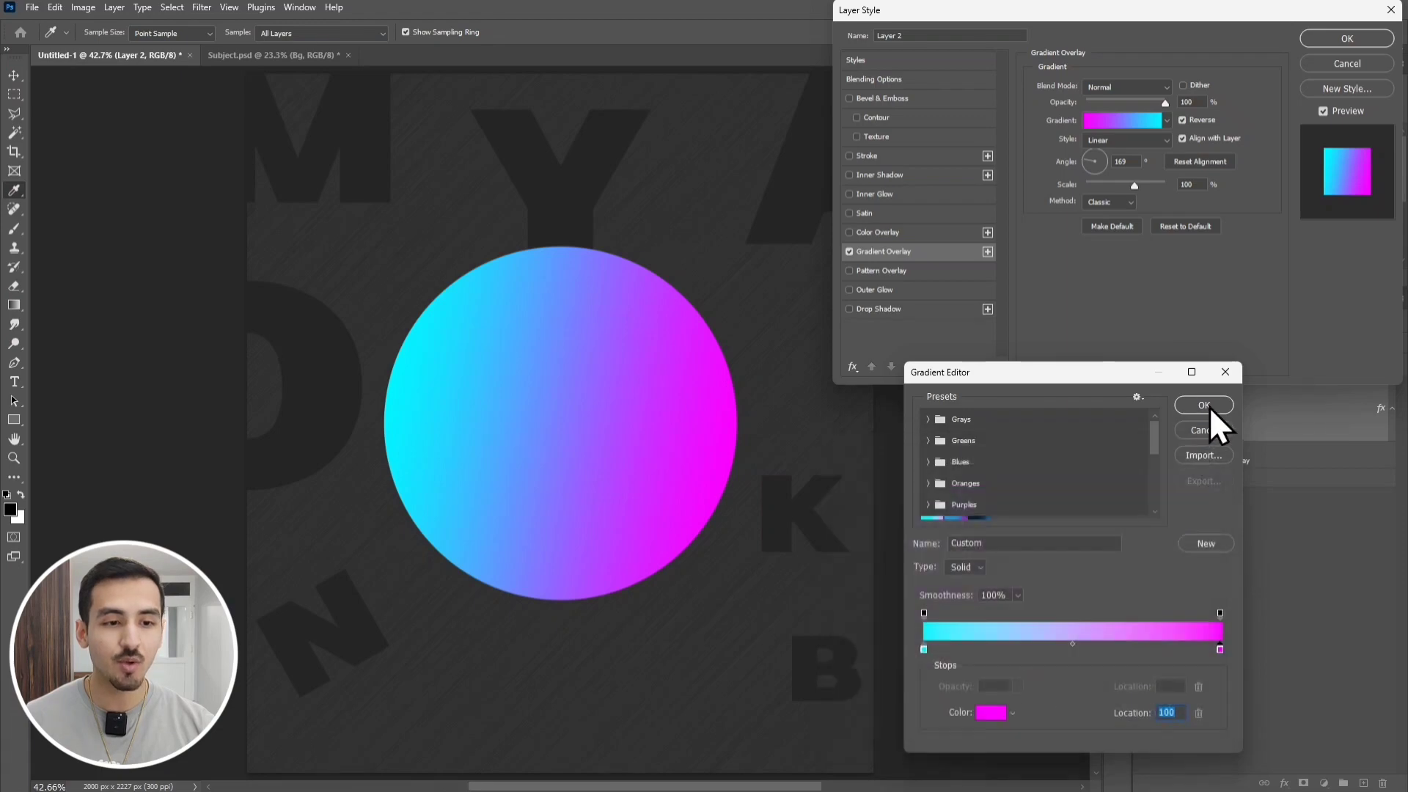
left_click(1205, 406)
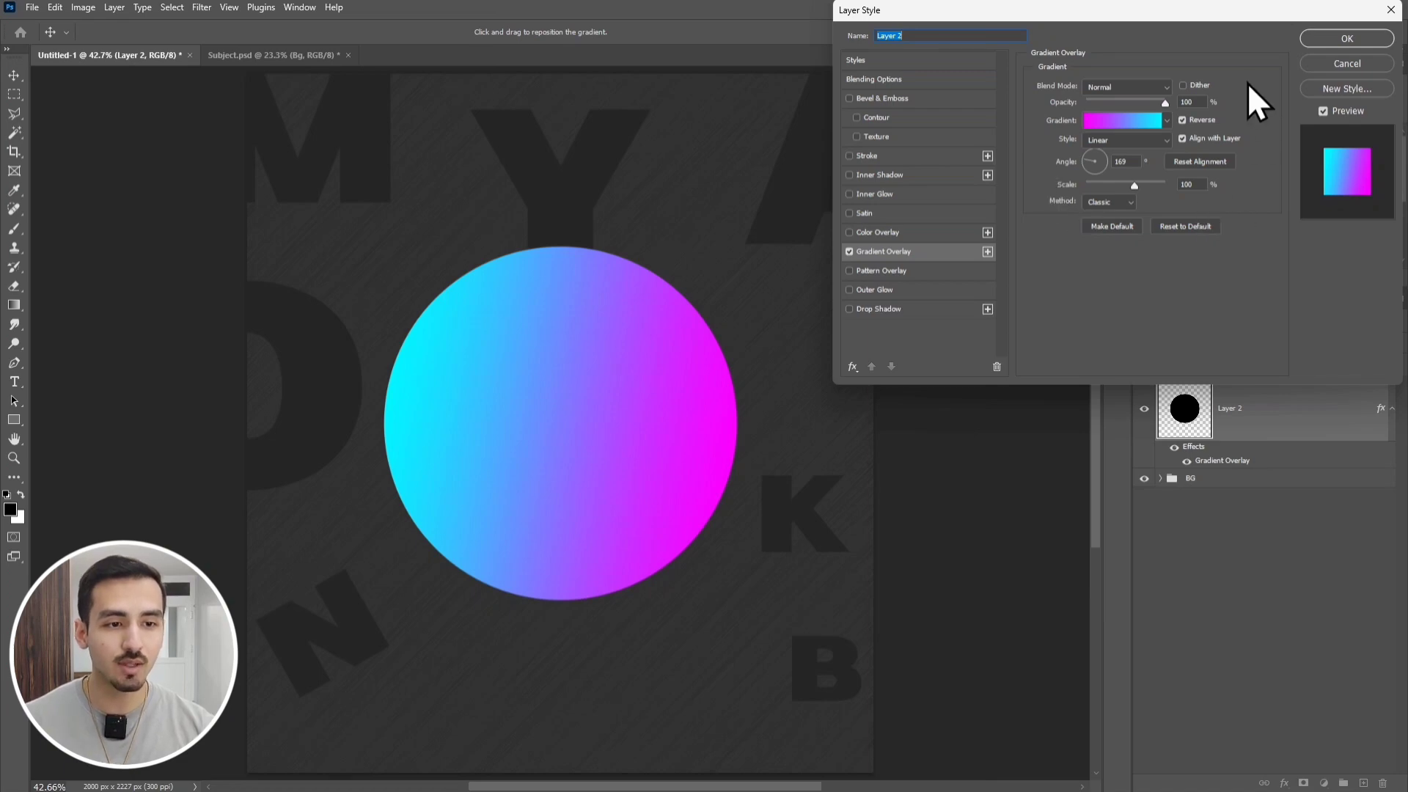
left_click(1335, 43)
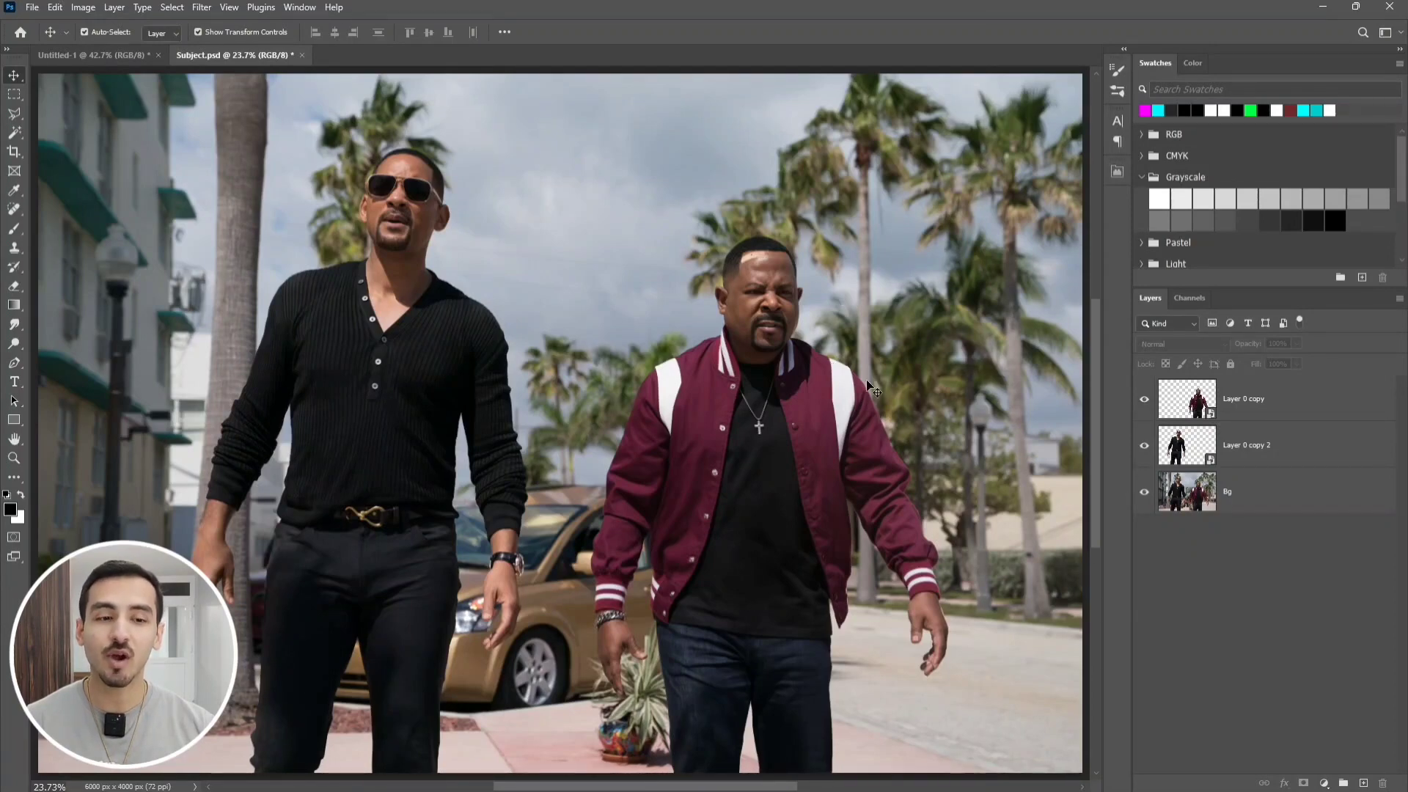
Hide the Bg layer in Subject.psd, and move the two cut-out men closer together in front of the poster's gradient circle
left_click(1144, 492)
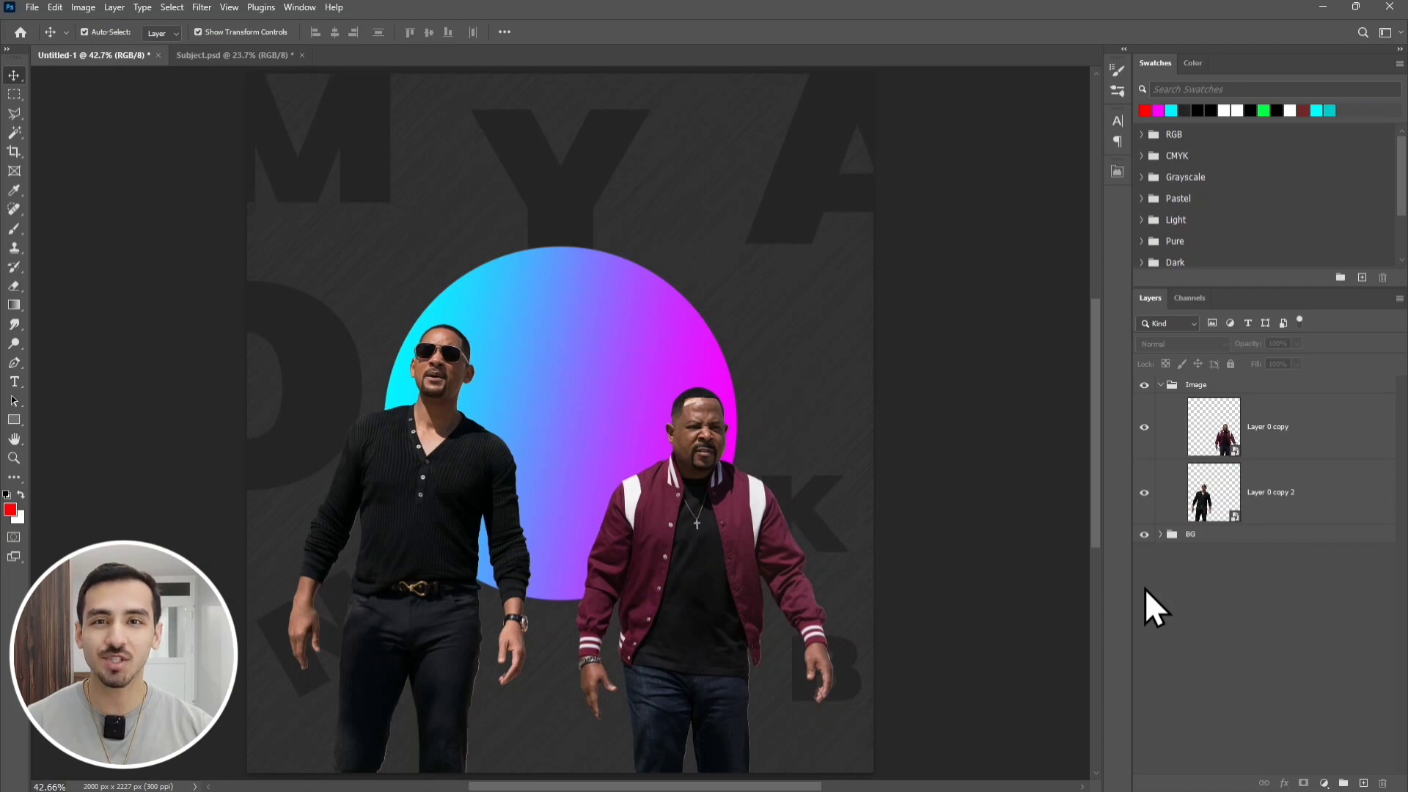
left_click_drag(696, 604, 653, 605)
left_click_drag(428, 575, 534, 575)
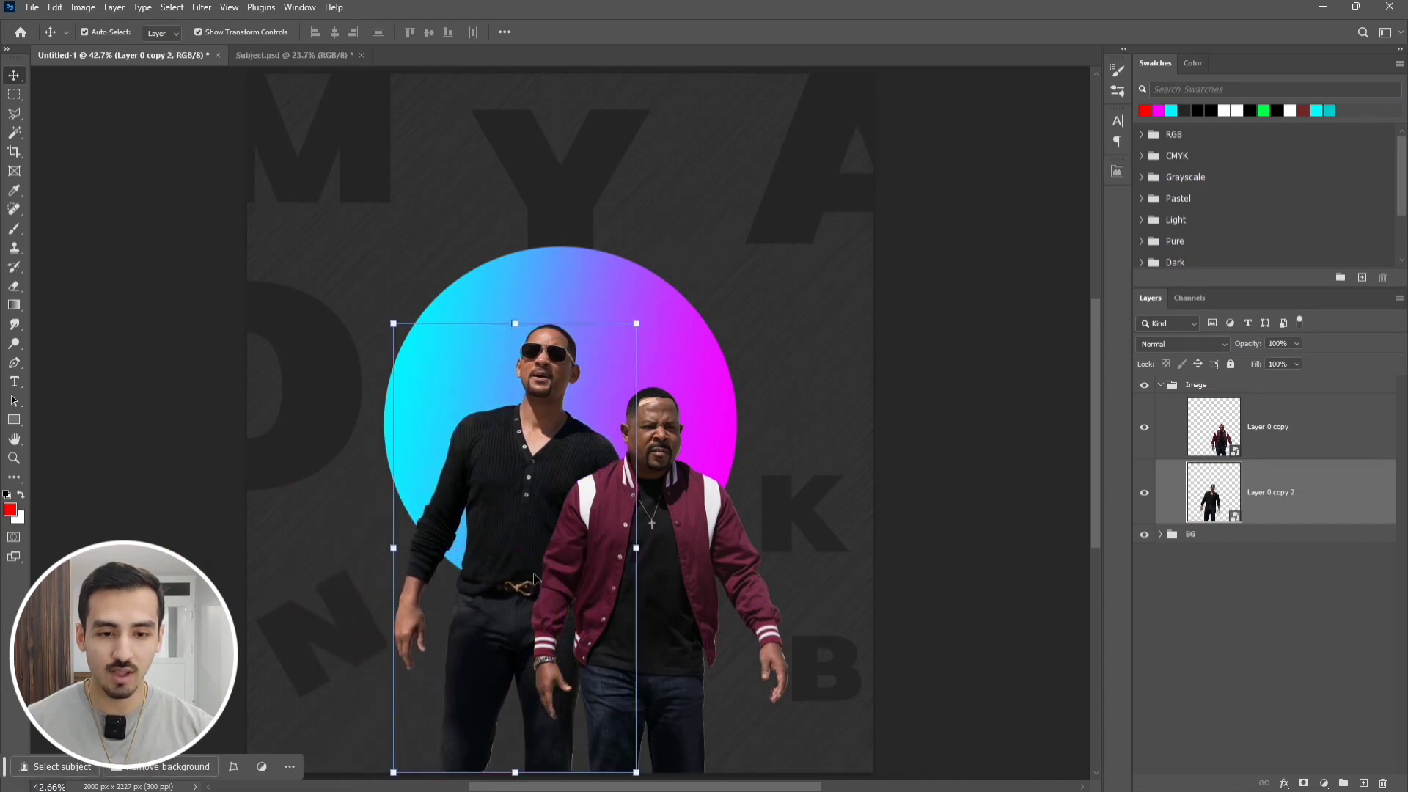
left_click(1203, 650)
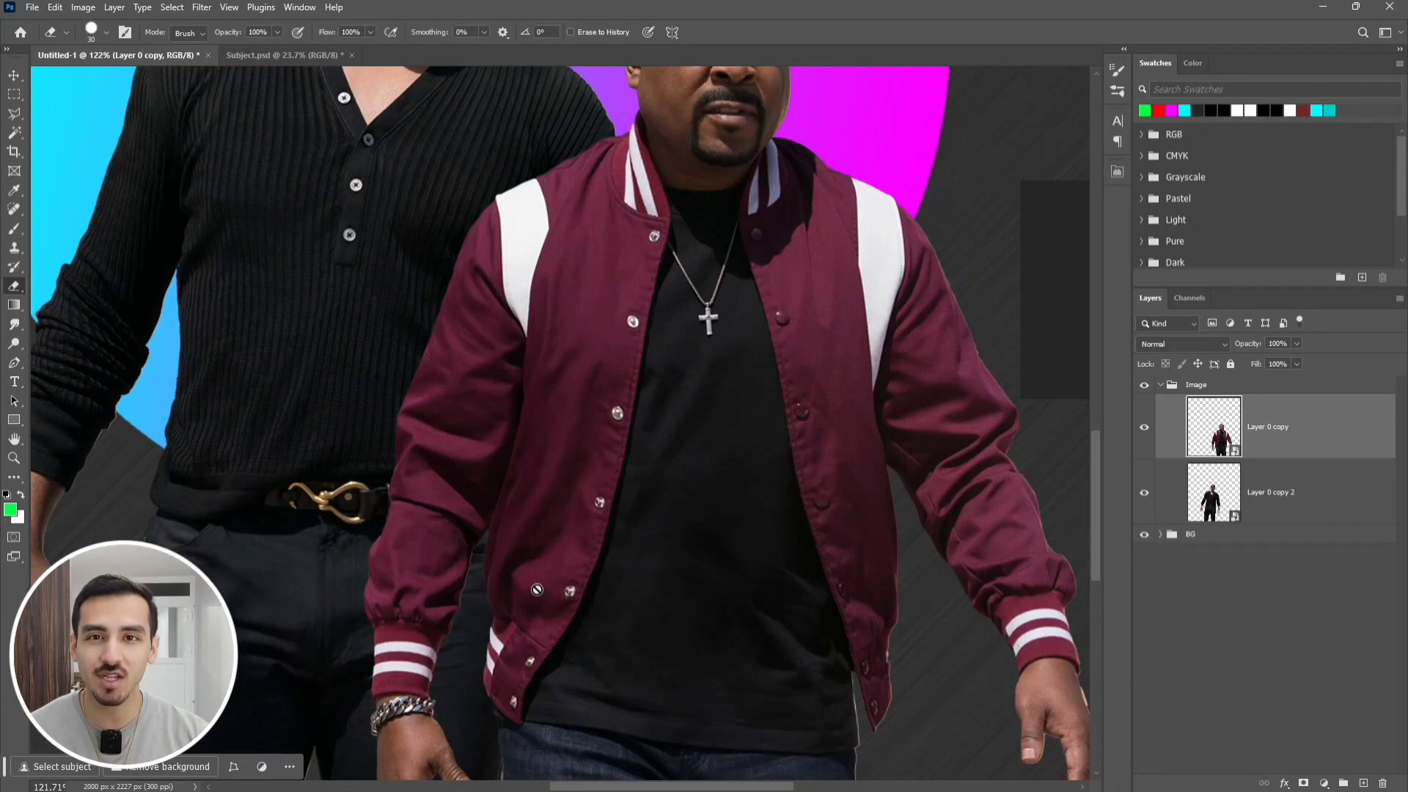
Create a new layer above the maroon-jacket man's layer and switch to the Brush tool
key("v")
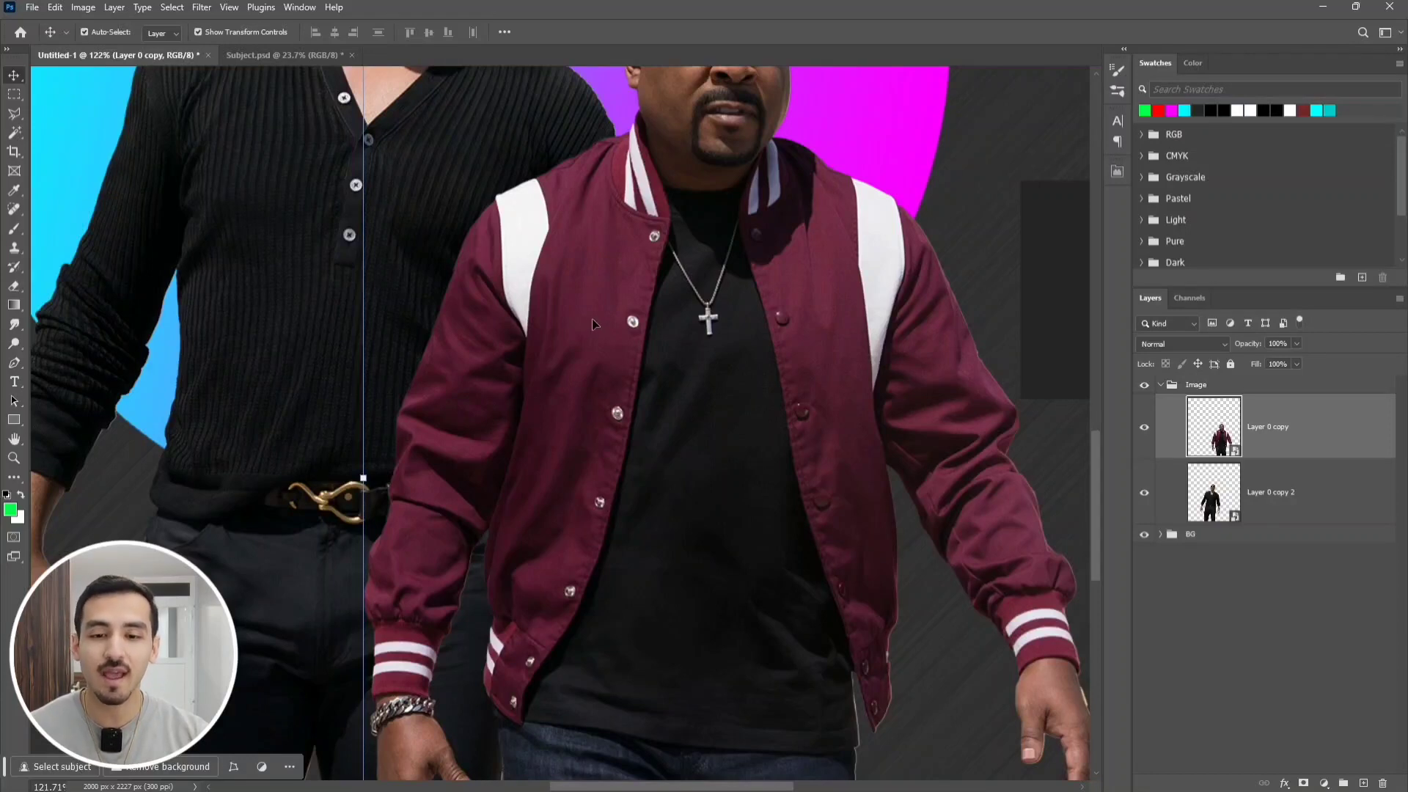
left_click(250, 335)
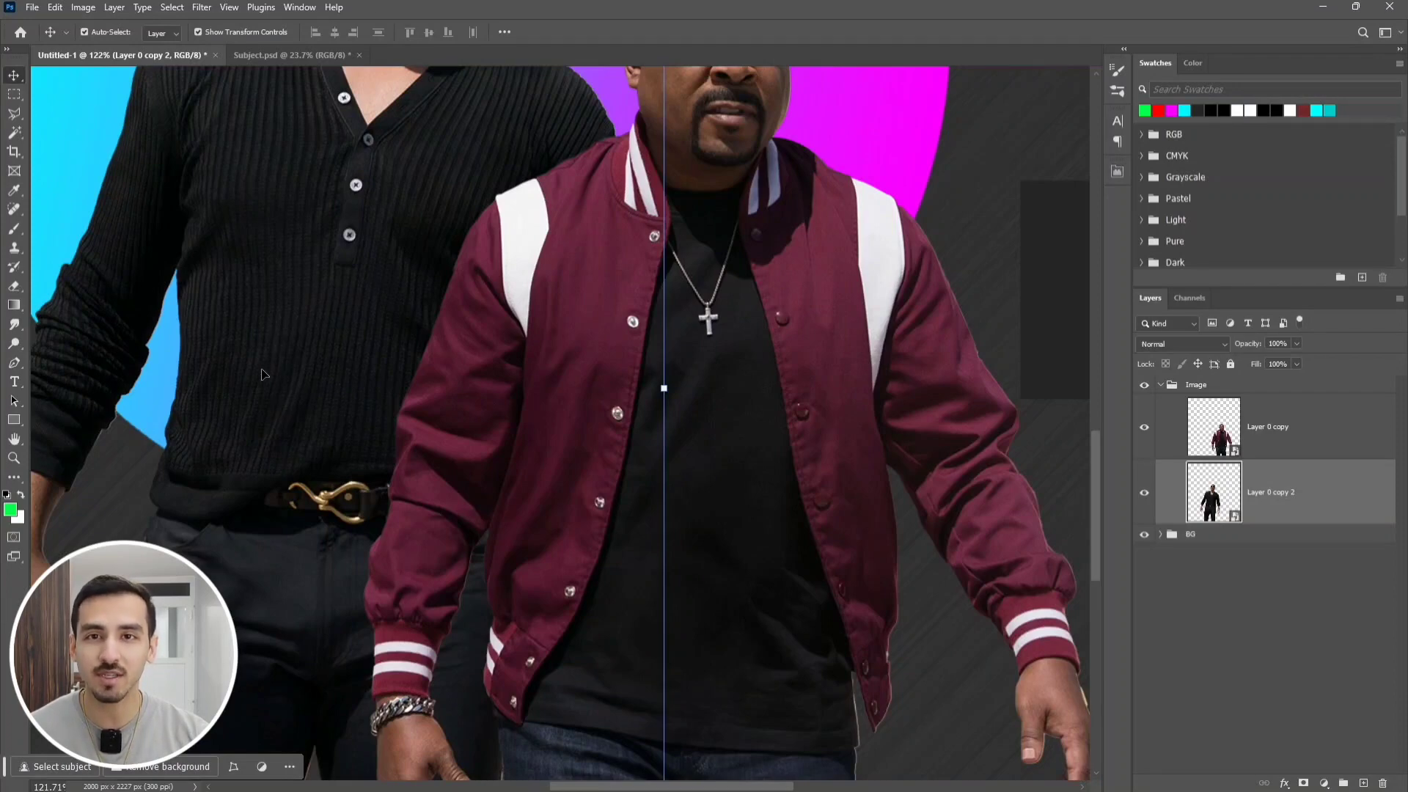
left_click(552, 389)
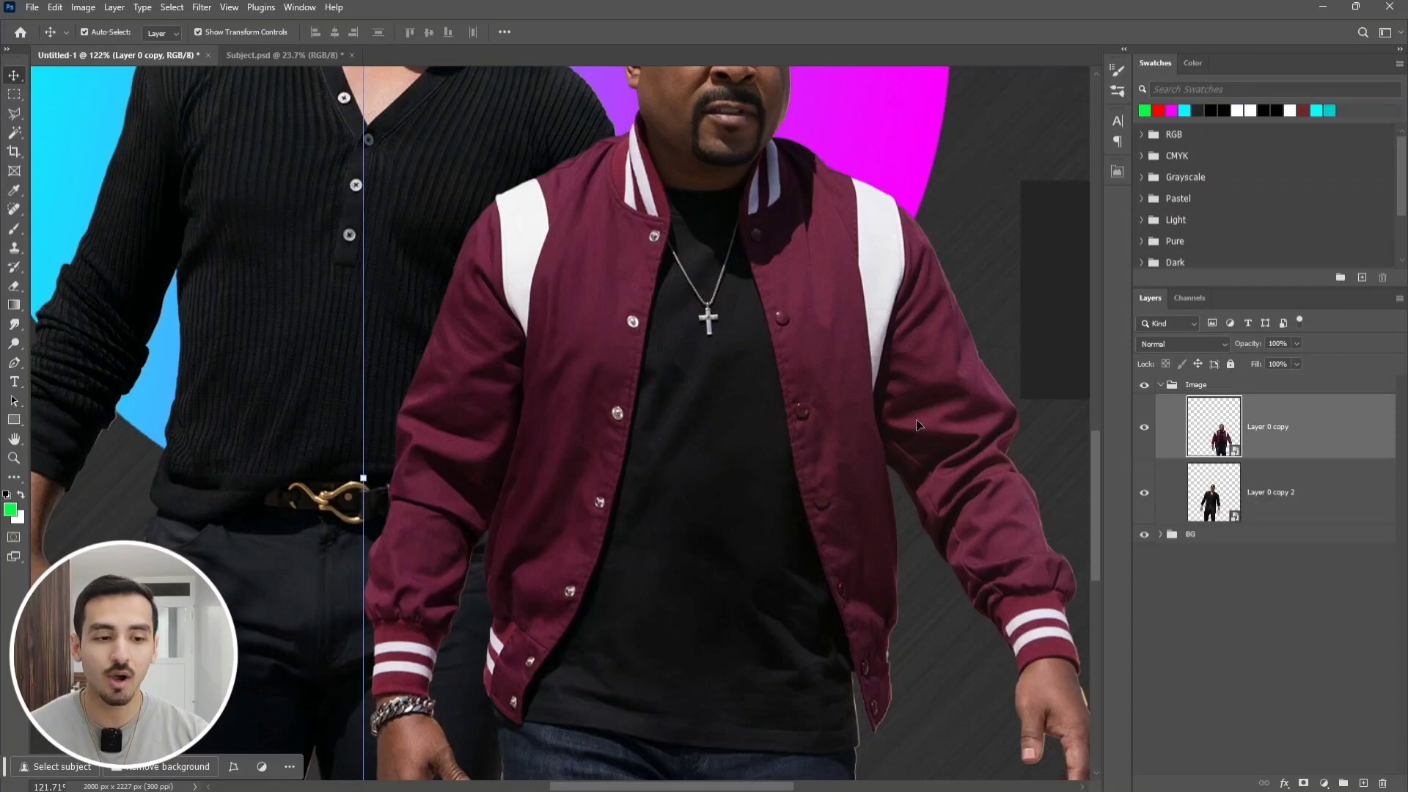
left_click(1364, 783)
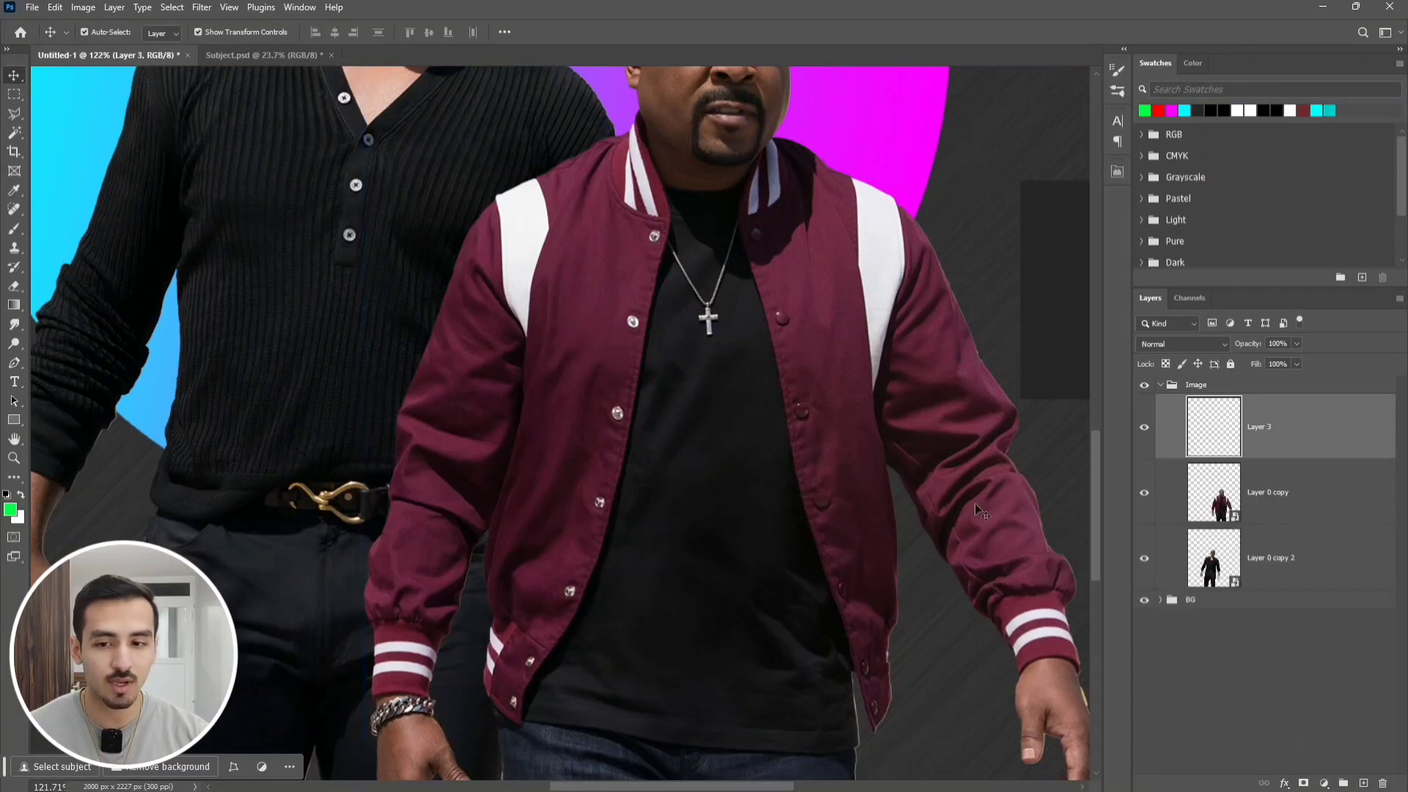
left_click(15, 229)
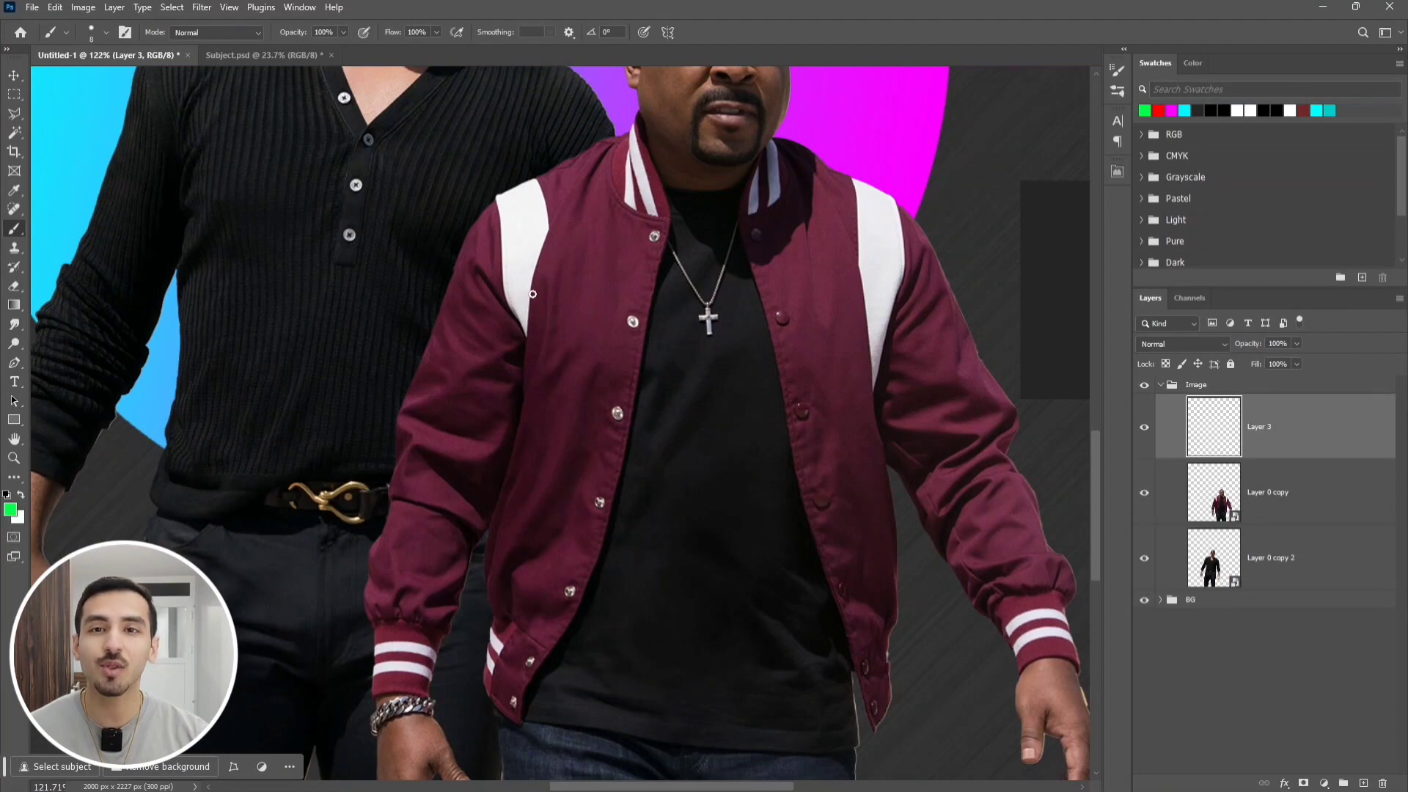
Enlarge the brush to 175 px and set the empty layer's opacity to 50%
key("bracketright")
key("bracketright")
key("bracketright")
key("bracketright")
key("bracketright")
key("bracketright")
key("bracketright")
key("bracketright")
key("bracketright")
key("bracketright")
key("bracketright")
key("bracketright")
key("bracketright")
key("bracketright")
key("bracketright")
key("bracketright")
key("bracketright")
key("bracketright")
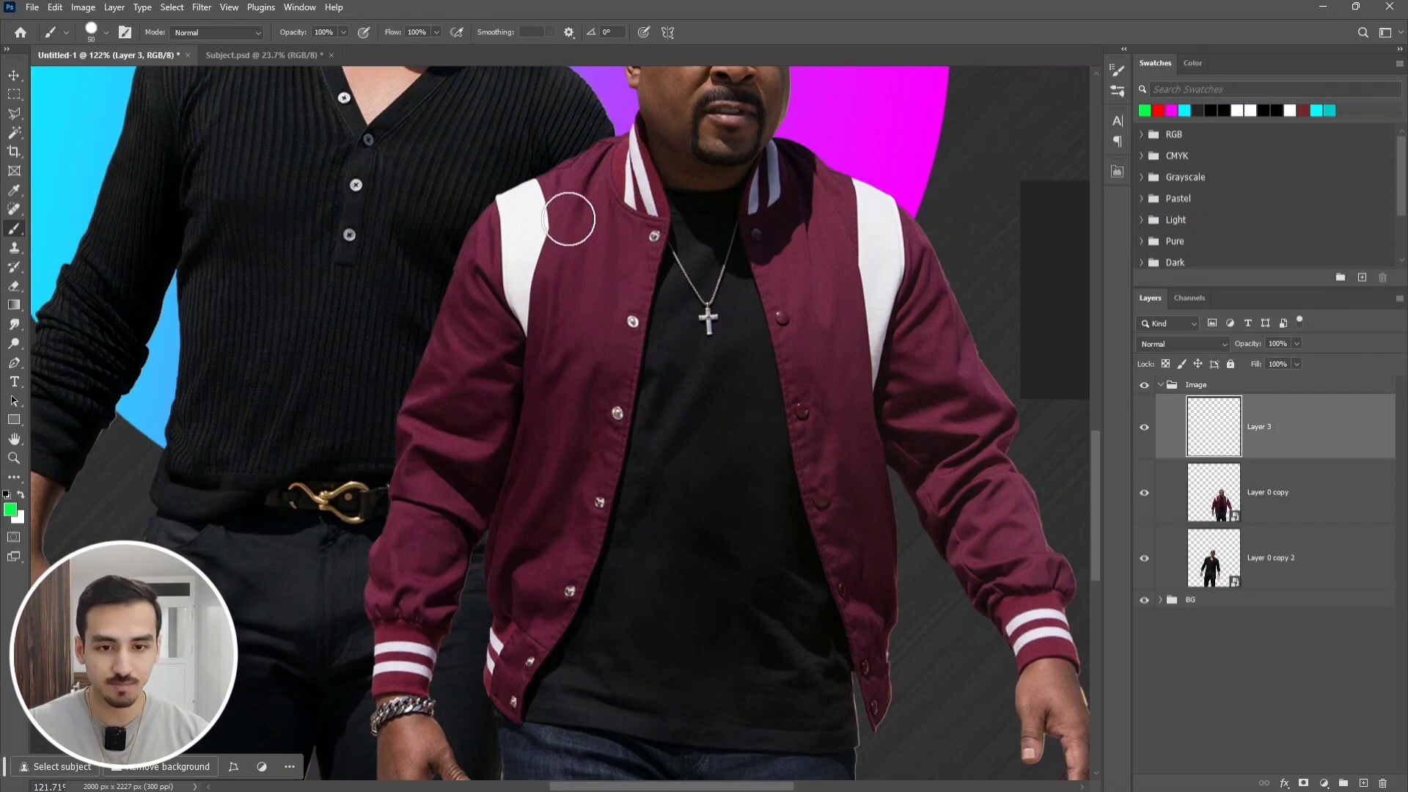
scroll(566, 187, "up", 10)
mouse_move(567, 183)
left_mouse_down()
mouse_move(528, 305)
mouse_move(493, 346)
left_mouse_up()
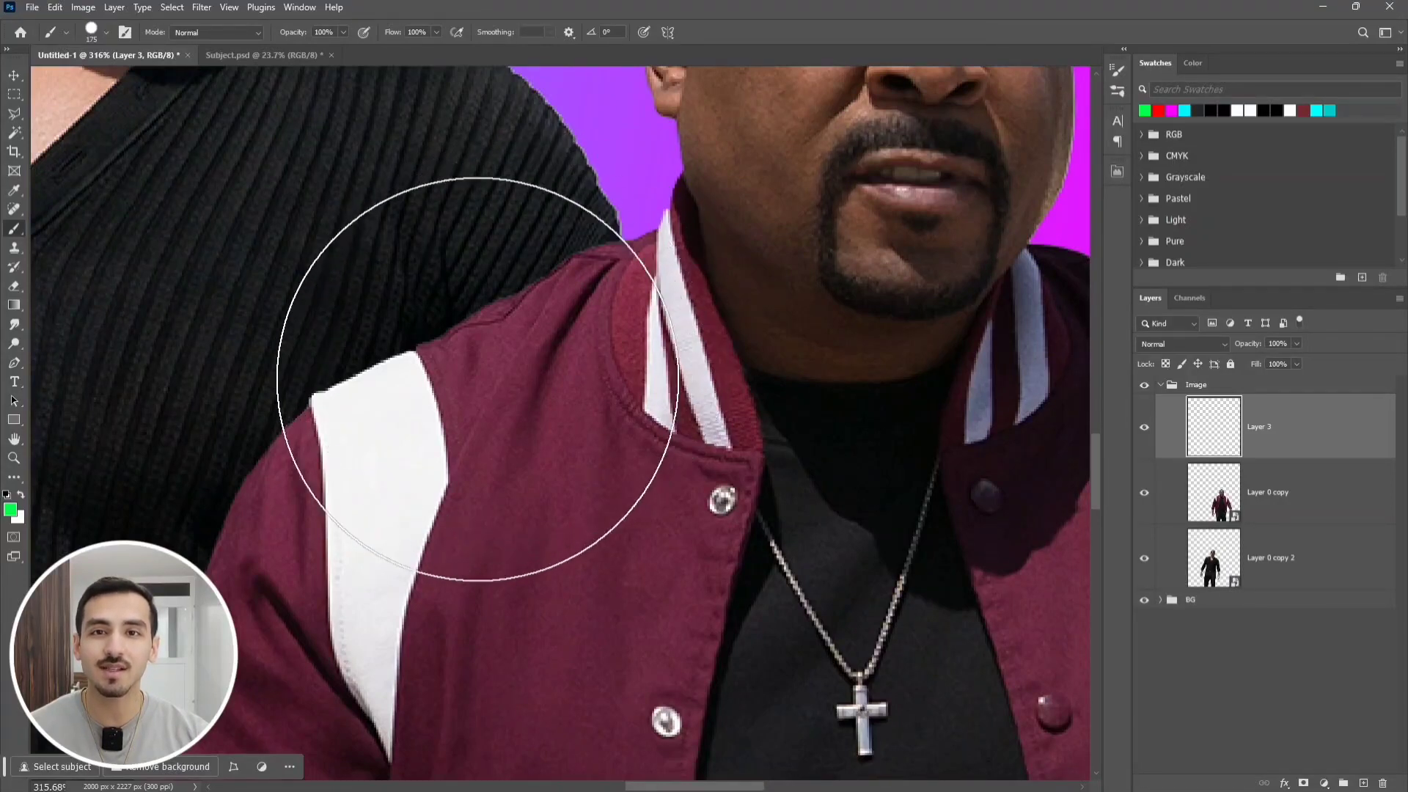
left_click(1278, 341)
type("5")
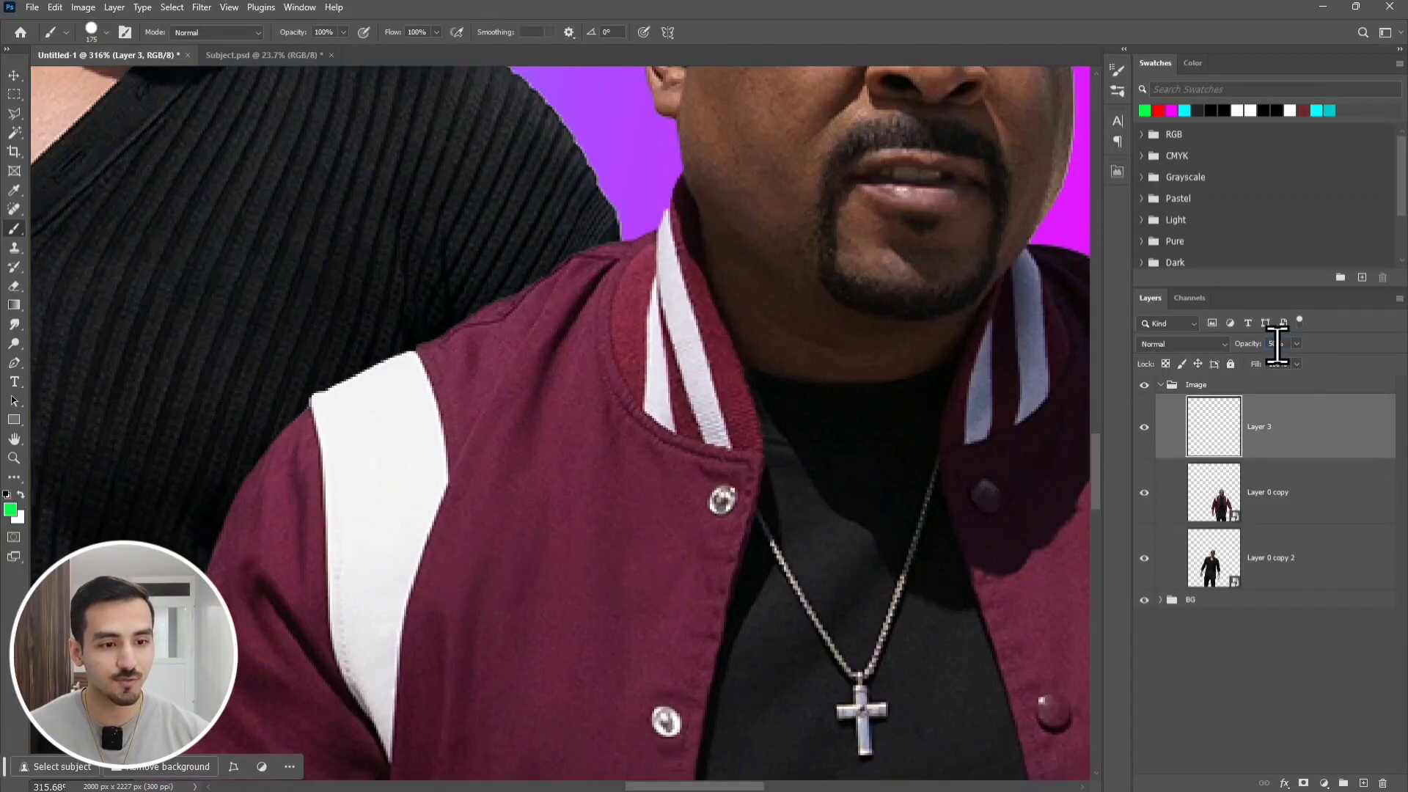
type("0")
key("Return")
Paint bright green over the jacket half beside the other man, from shoulder and collar down to the cuff and hem, using a smaller brush along the edges
left_click(506, 352)
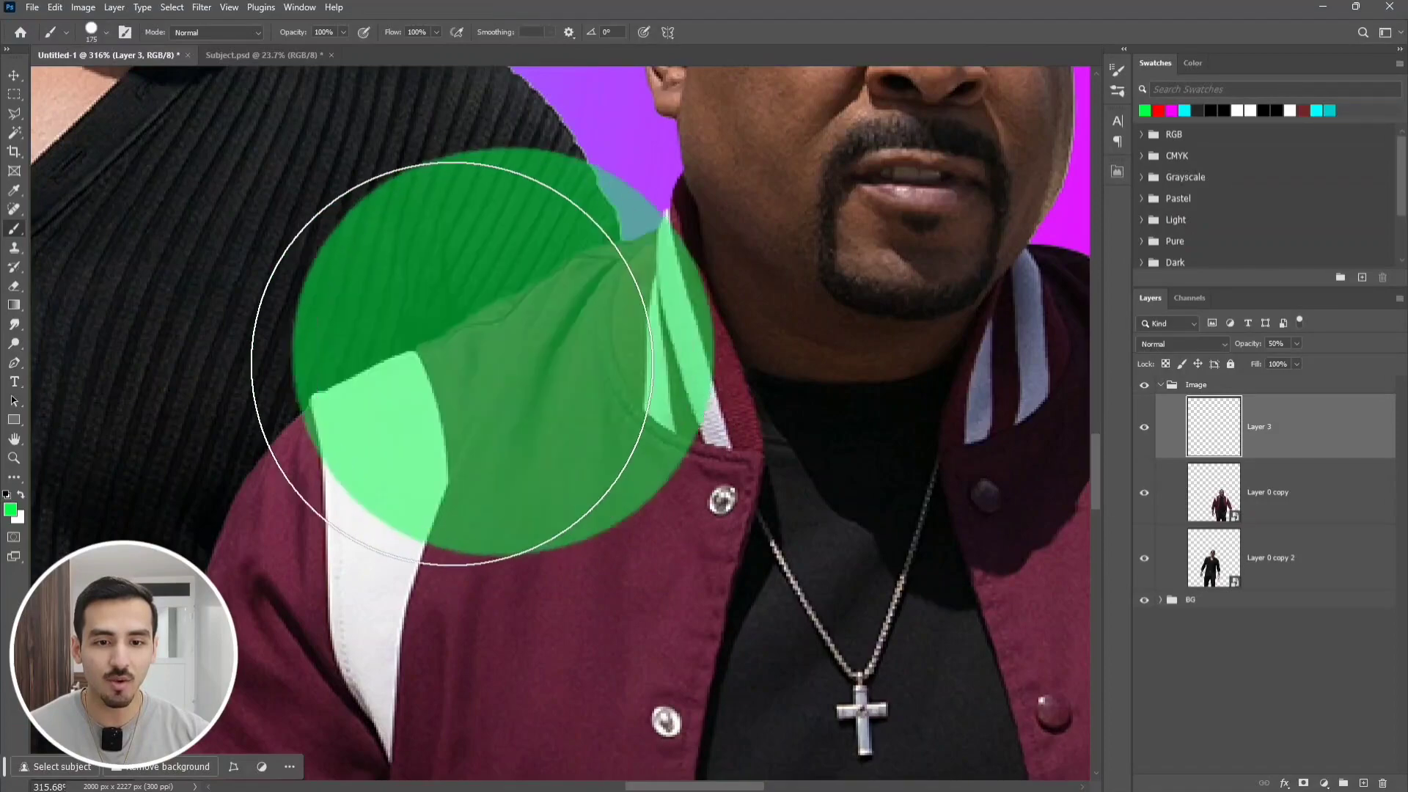
left_click(414, 387)
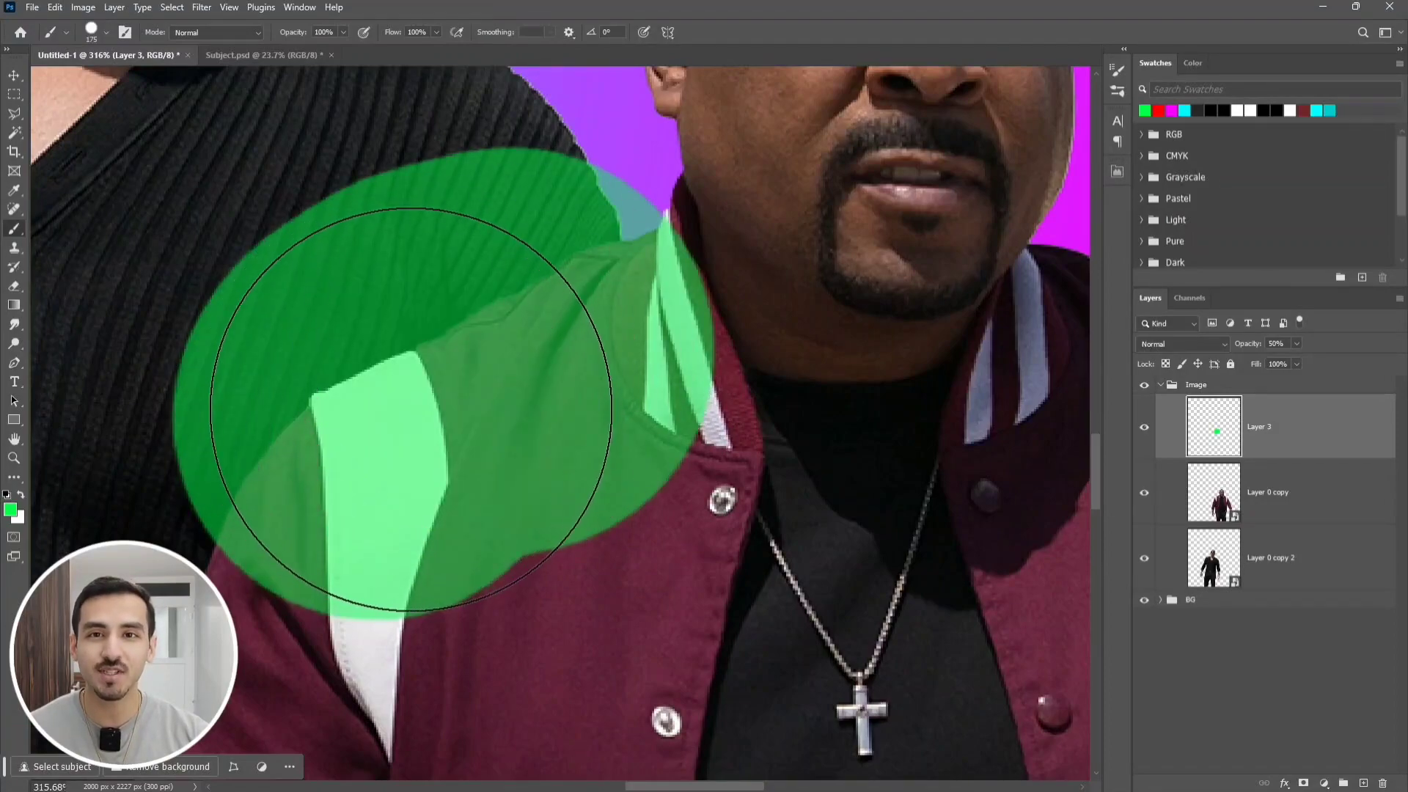
scroll(448, 330, "down", 2)
left_click(565, 305)
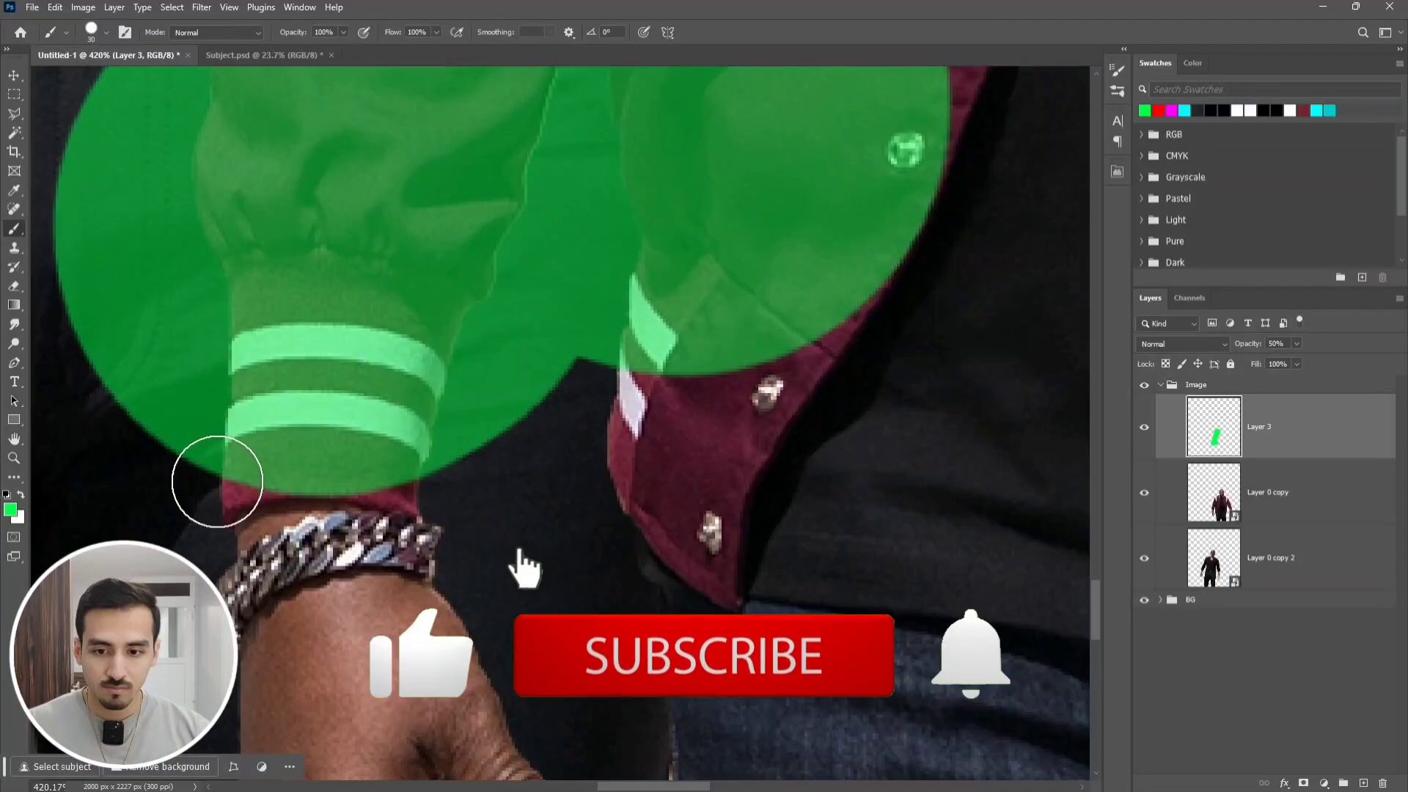
left_click_drag(214, 477, 644, 494)
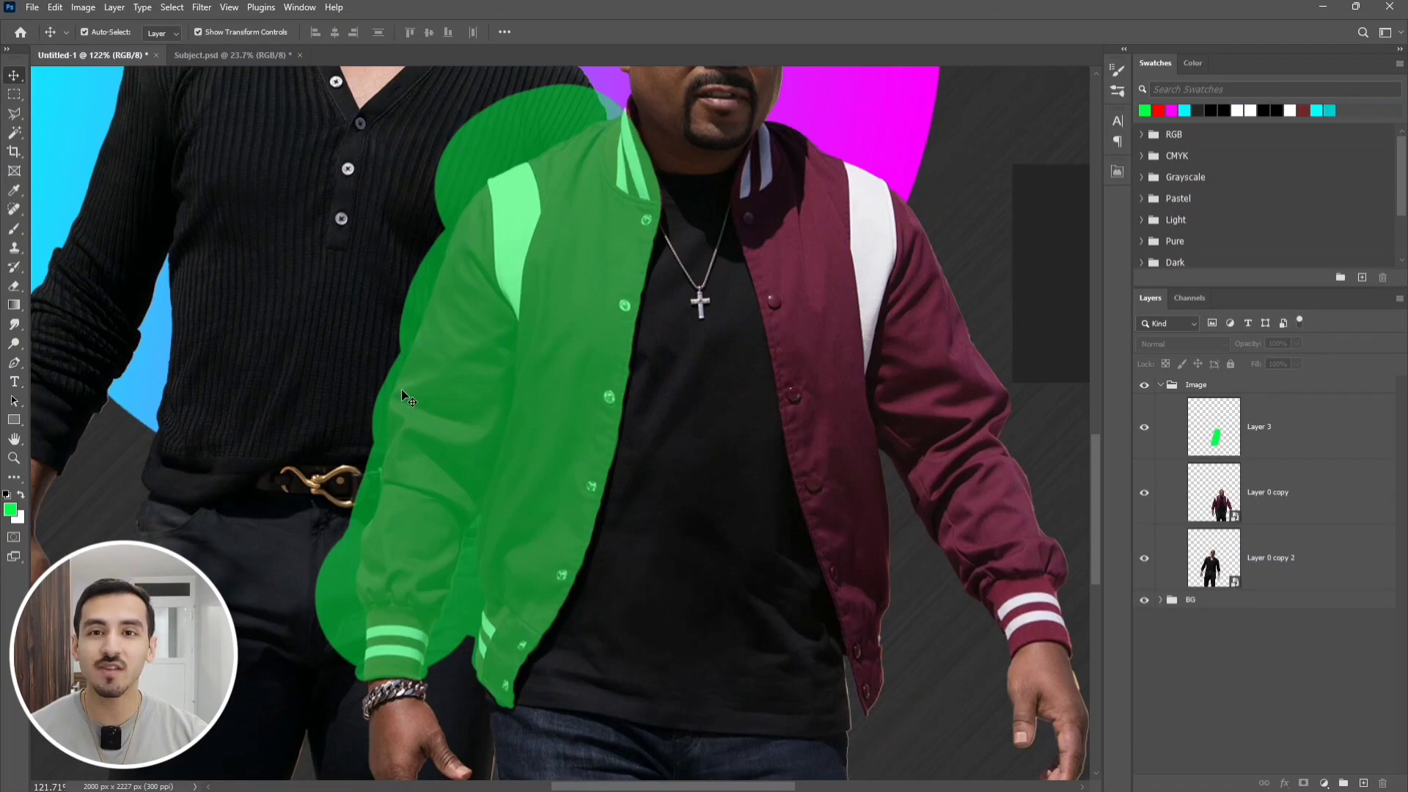
Mask the green paint layer with the outline of the jacket man's cut-out
left_click(1226, 504, "ctrl")
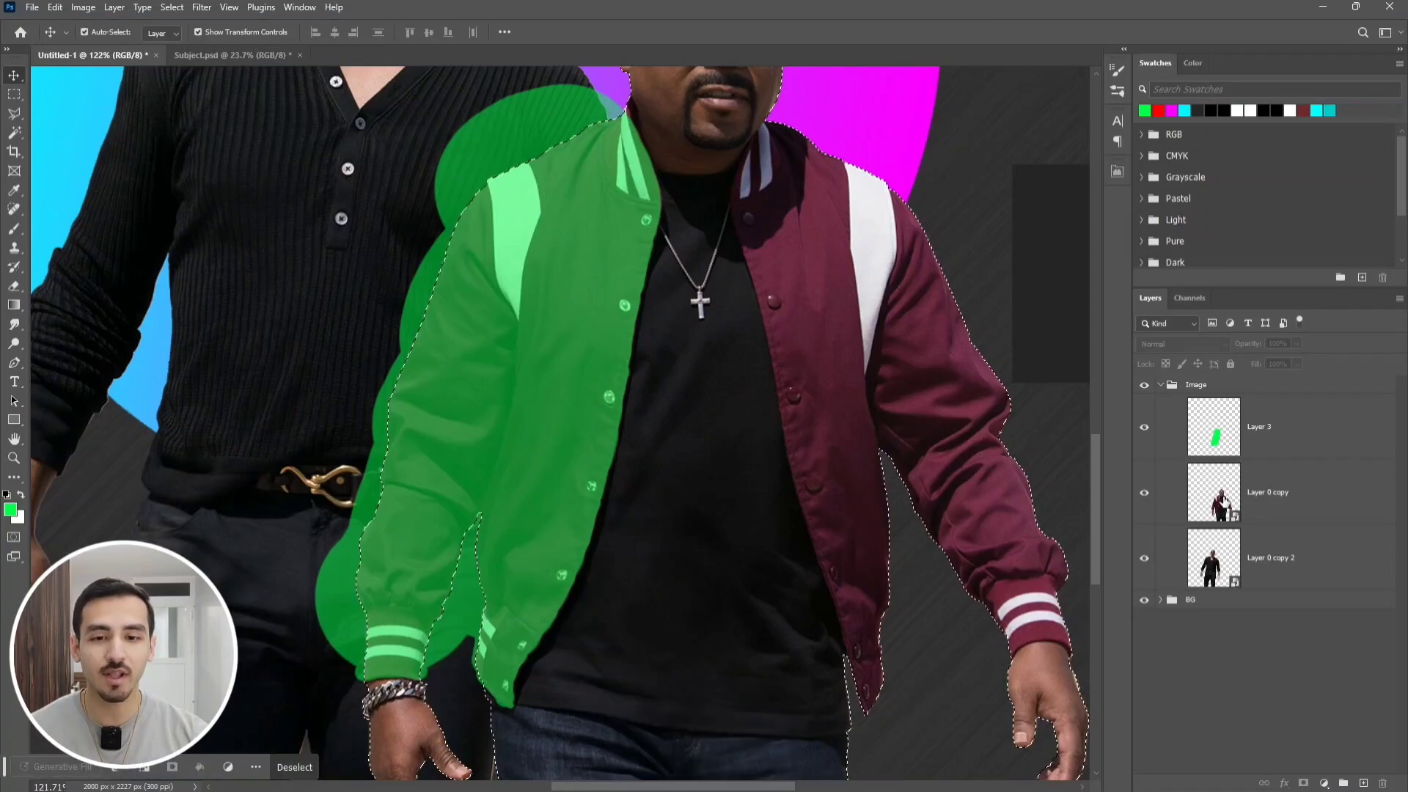
left_click(1308, 425)
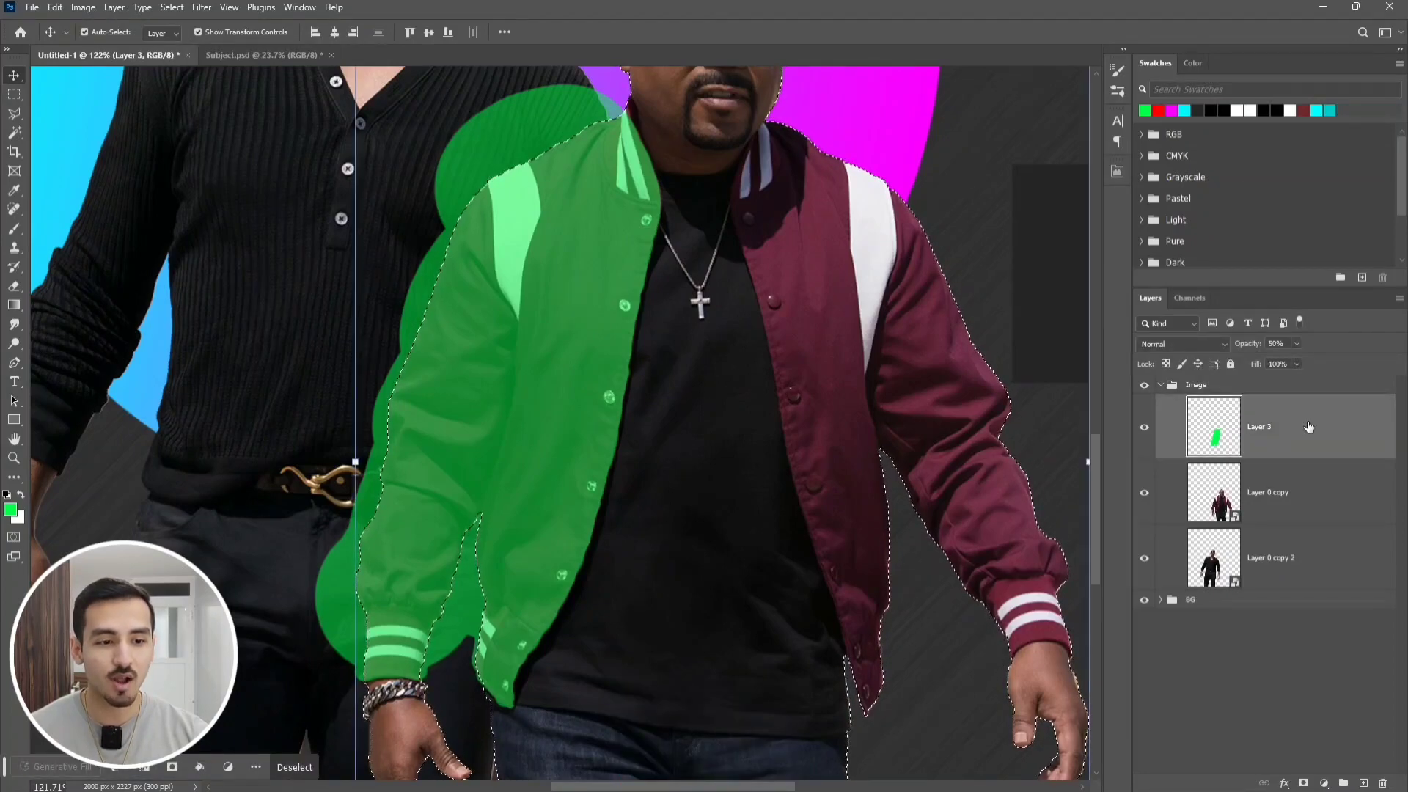
left_click(1304, 783)
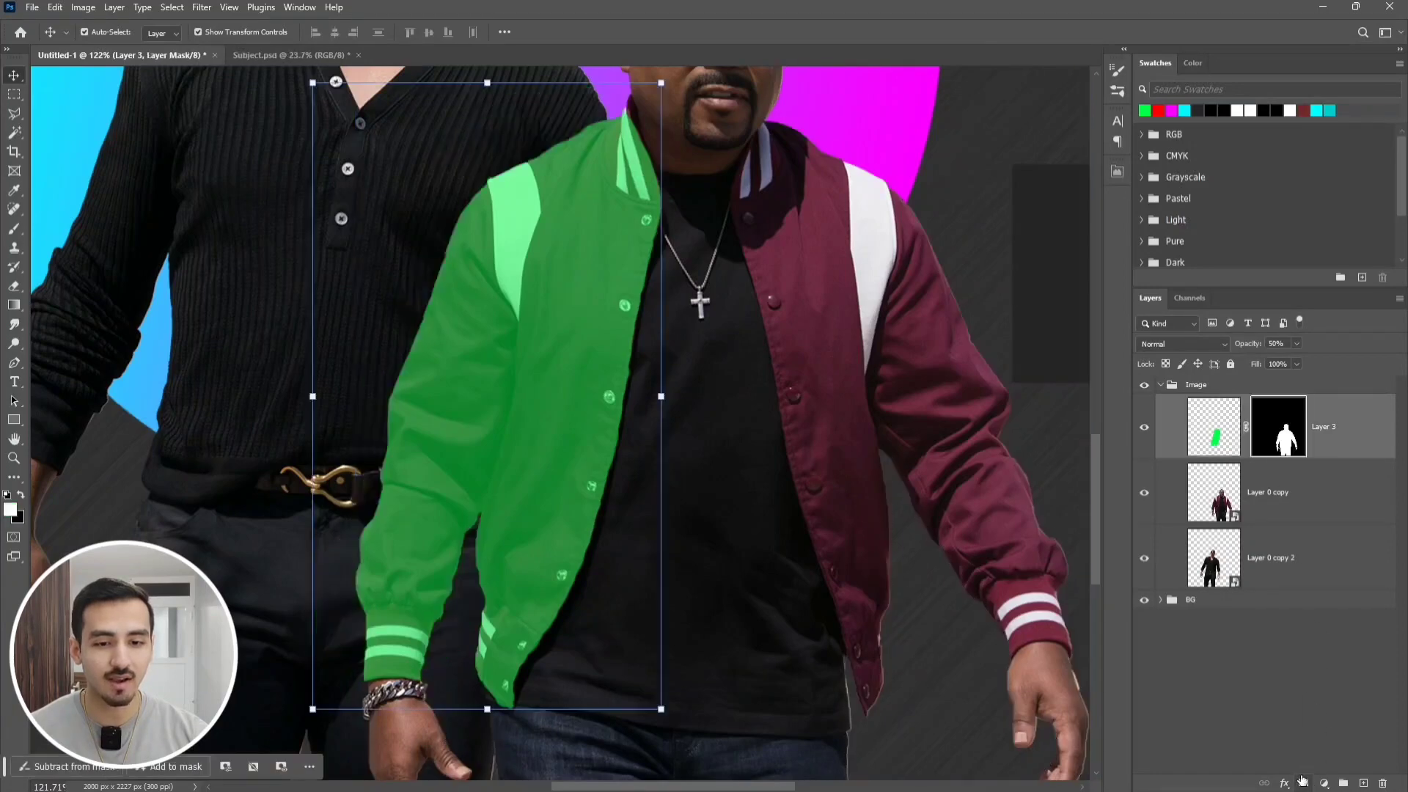
left_click(1240, 679)
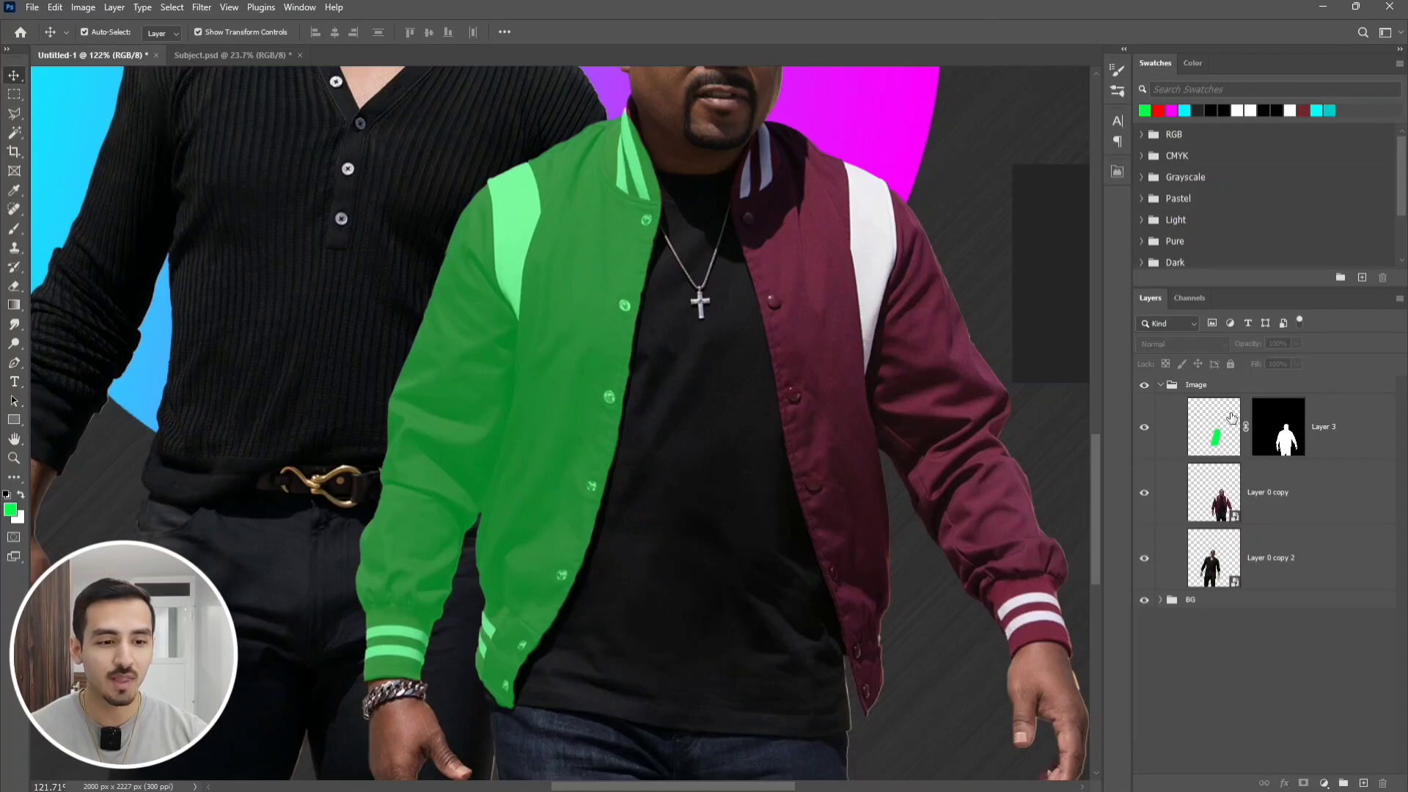
Set the jacket's green paint layer to 100% opacity and the Hue blend mode
left_click(1323, 427)
left_click_drag(1238, 350, 1375, 355)
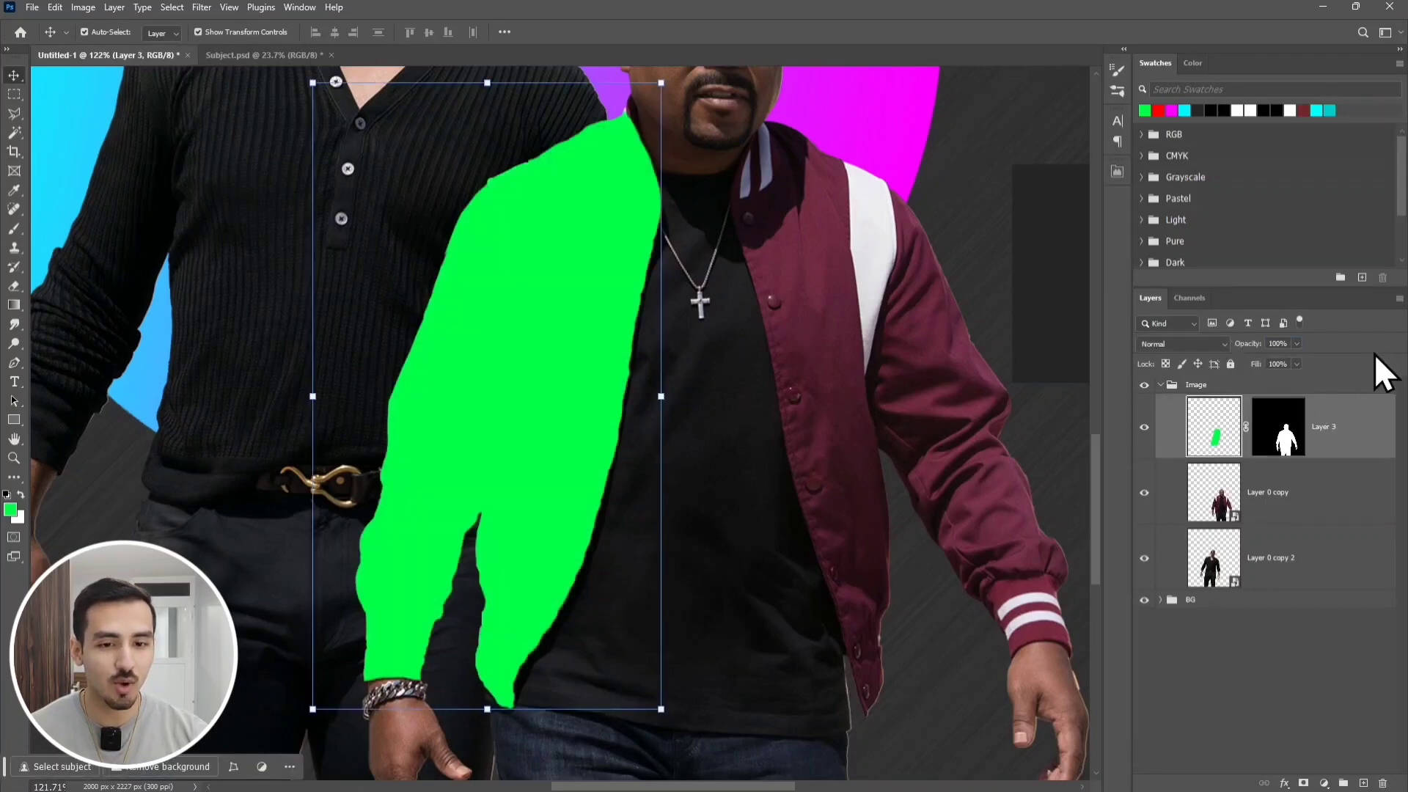
left_click(1194, 345)
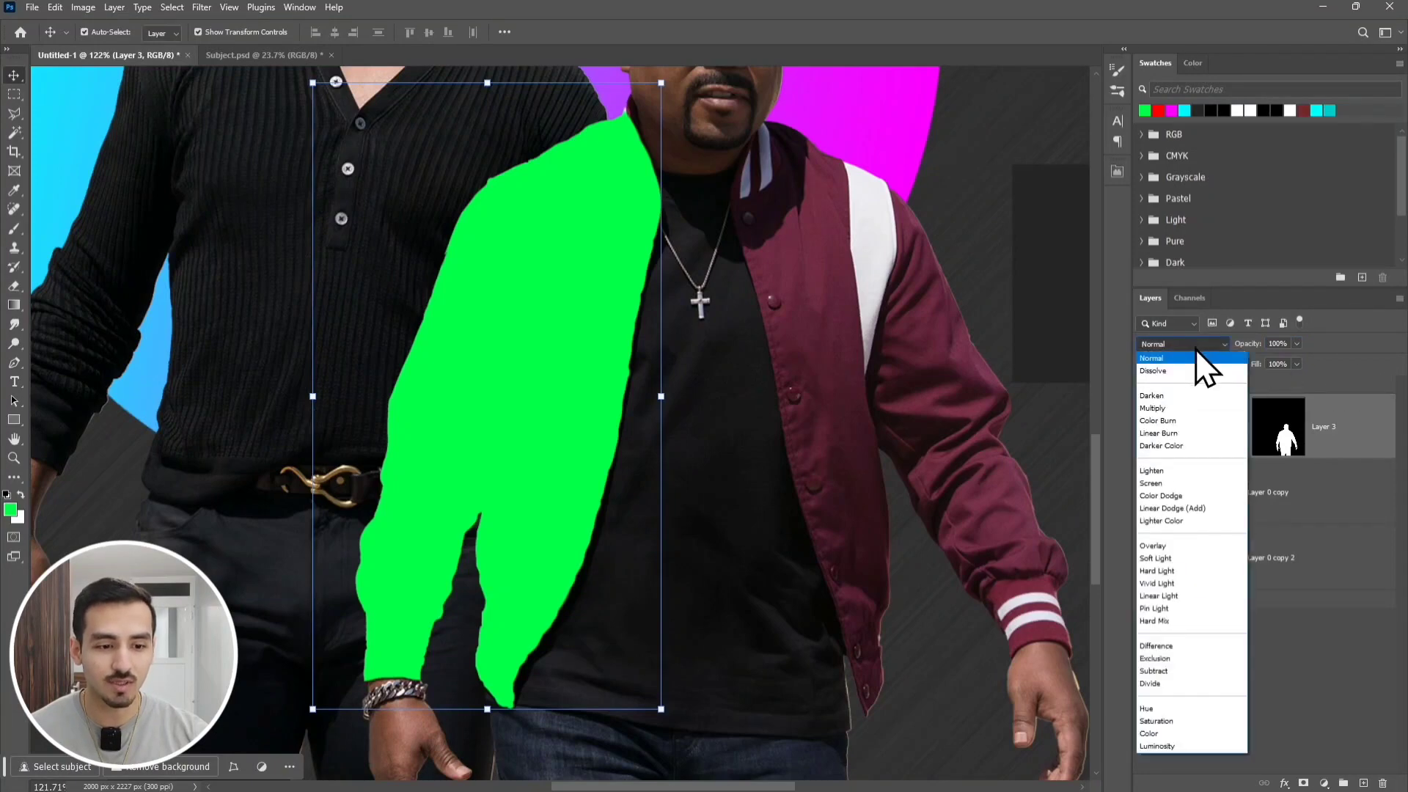
left_click(1151, 717)
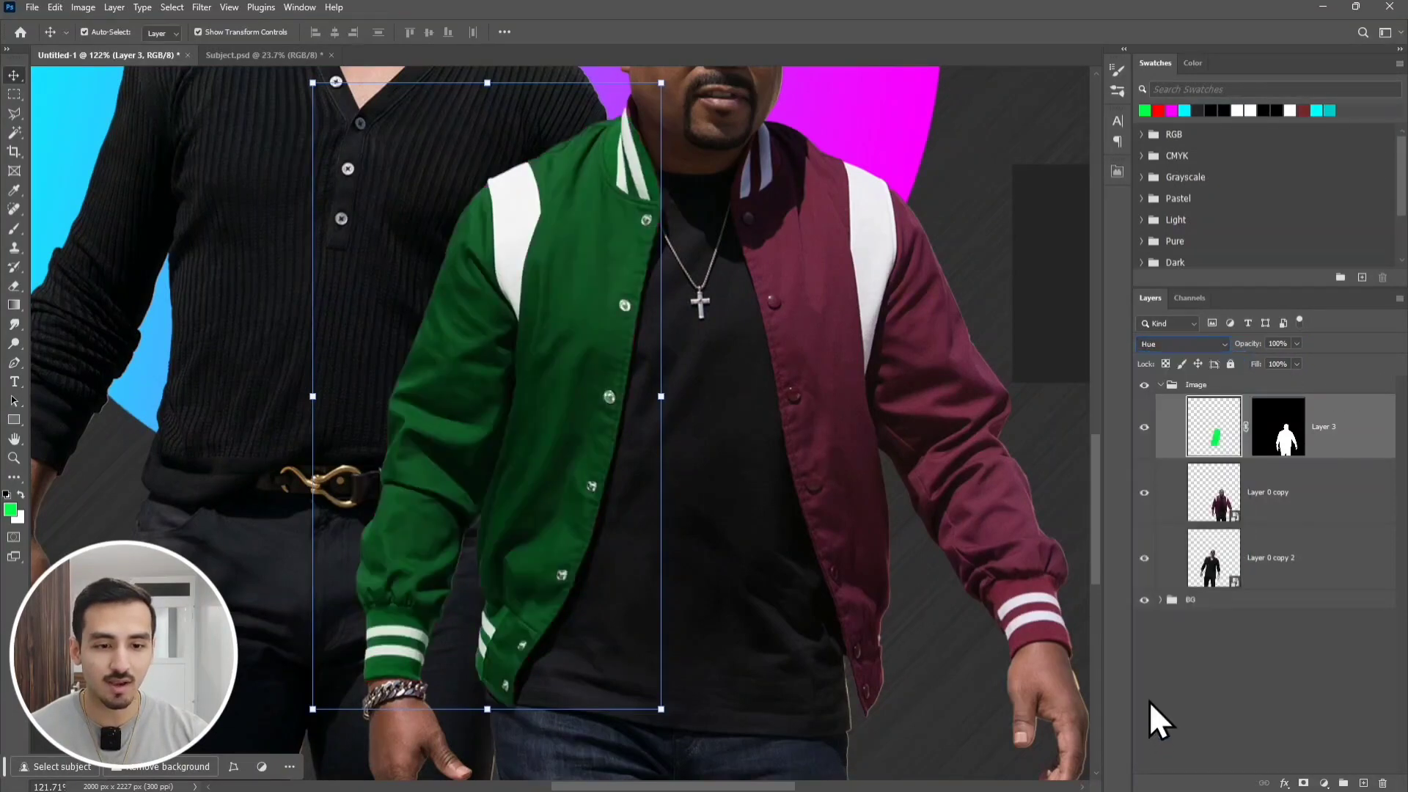
left_click(1150, 622)
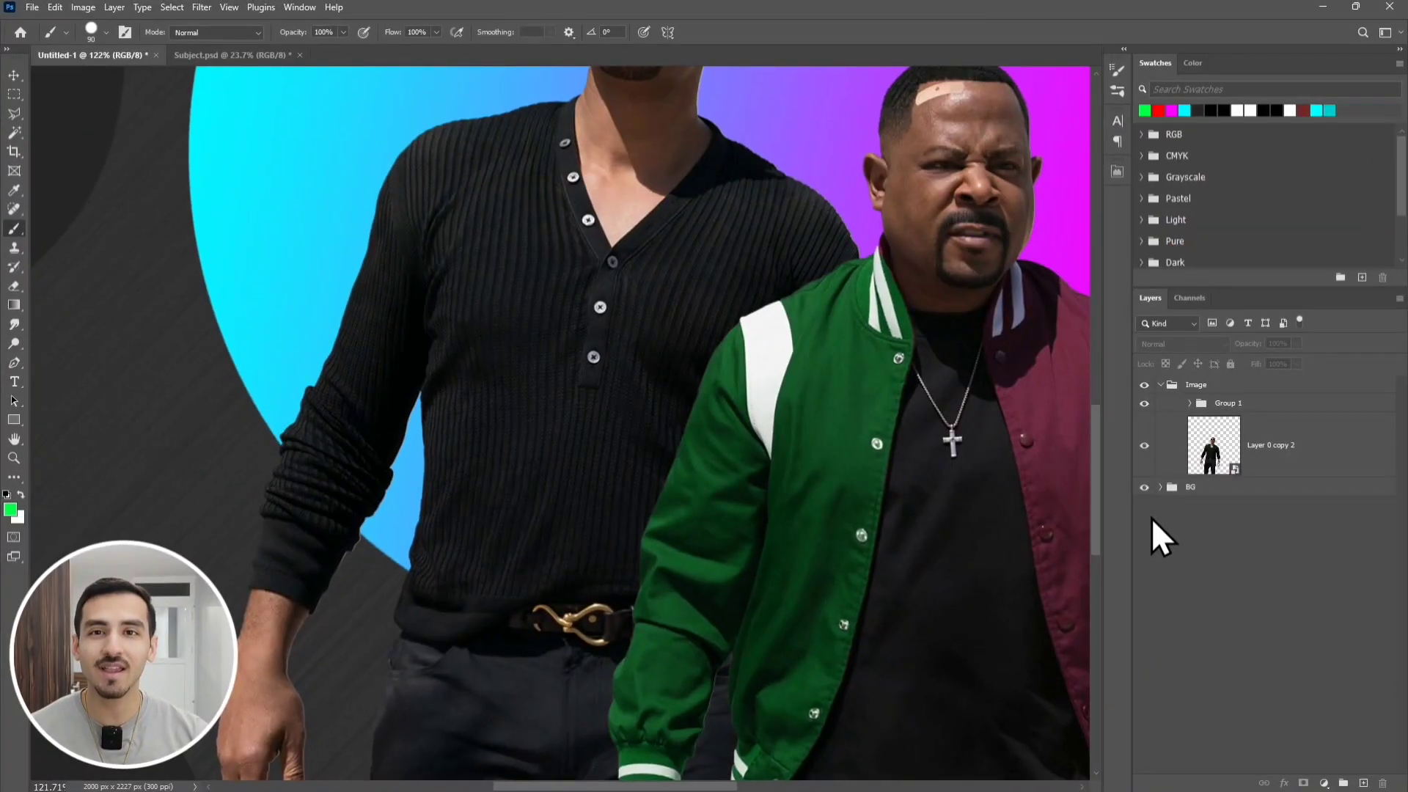
Add a new layer above the black-sweater man's layer, paint a green patch on his sweater and keep the blend mode Normal
left_click(1282, 458)
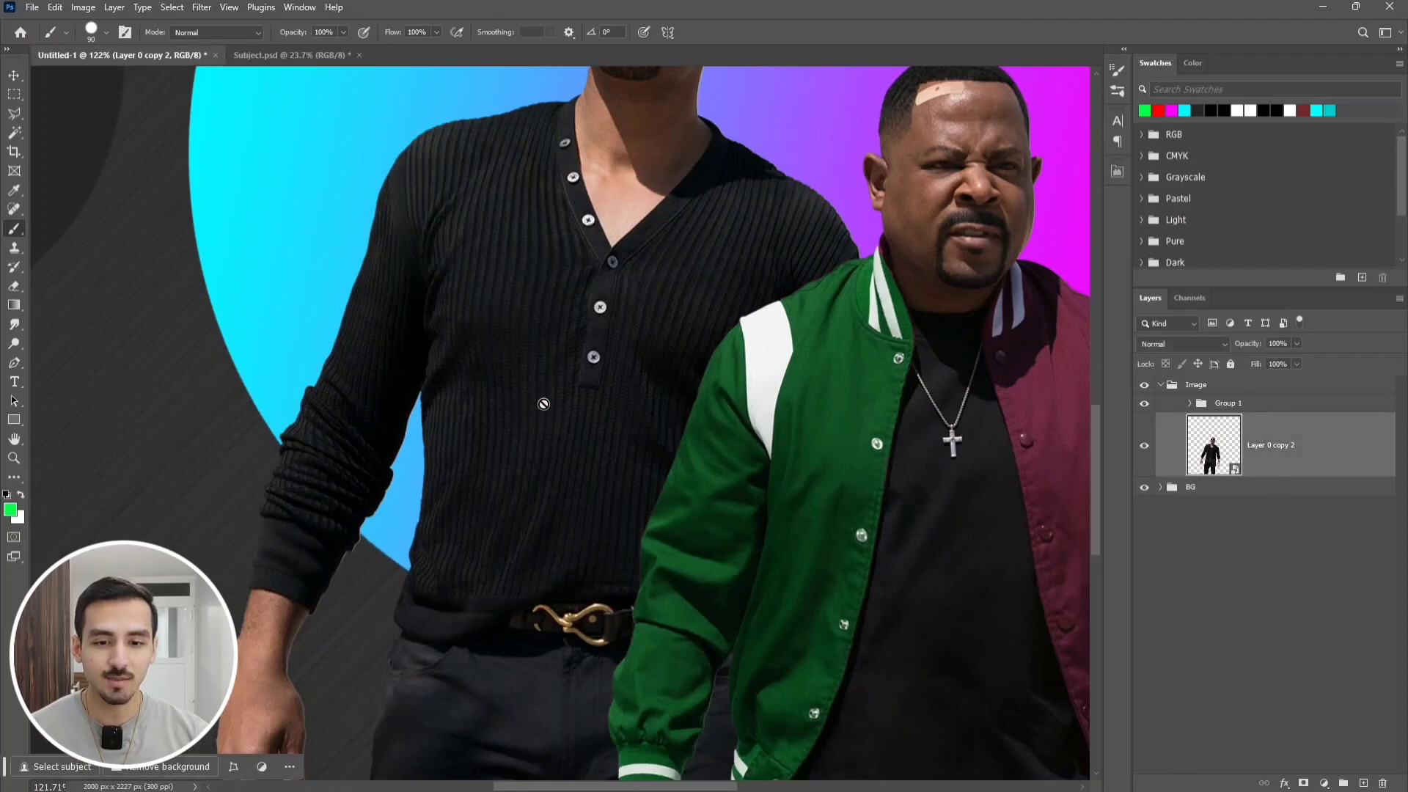
left_click(1363, 783)
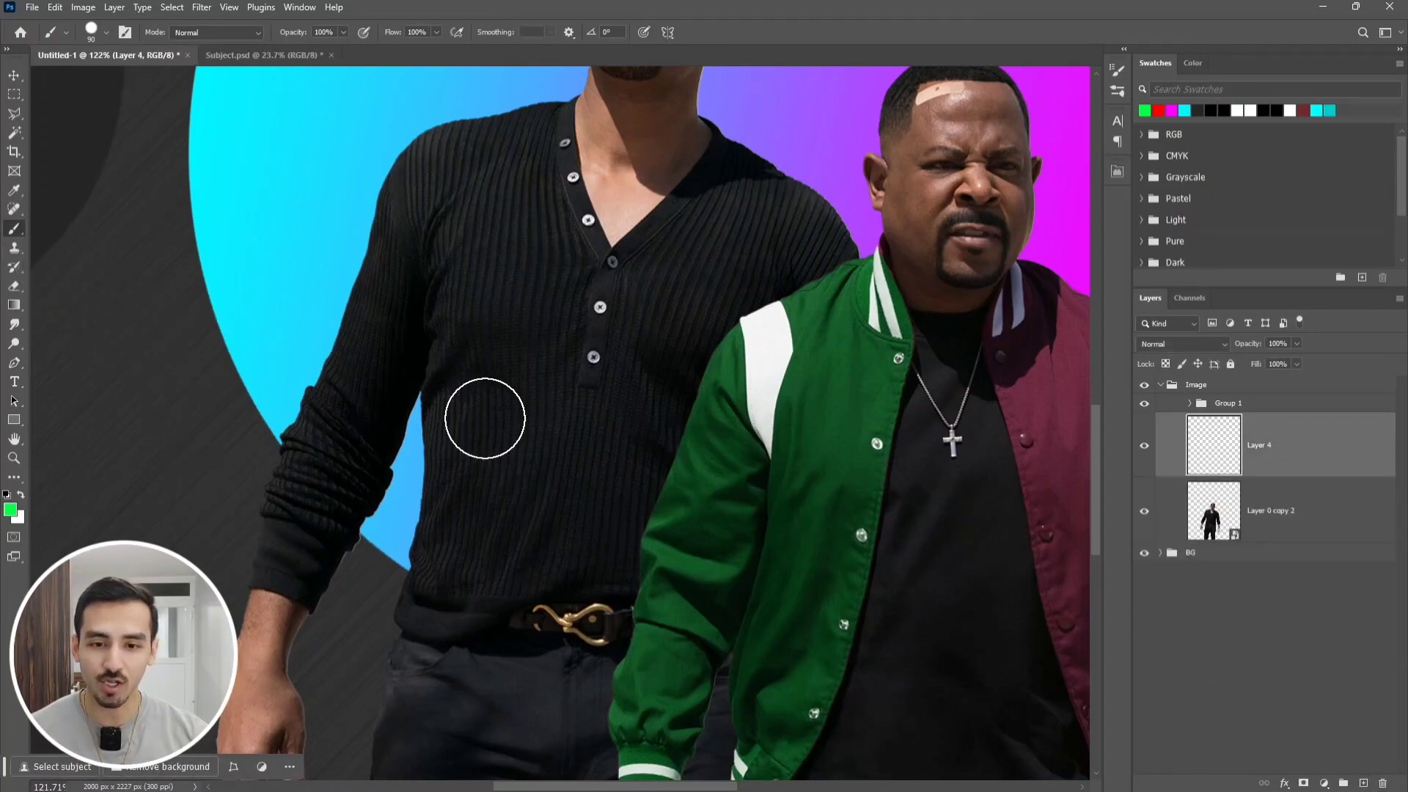
mouse_move(579, 440)
left_mouse_down()
mouse_move(528, 442)
mouse_move(550, 462)
mouse_move(534, 391)
mouse_move(502, 423)
mouse_move(520, 396)
mouse_move(482, 412)
left_mouse_up()
left_click(1151, 346)
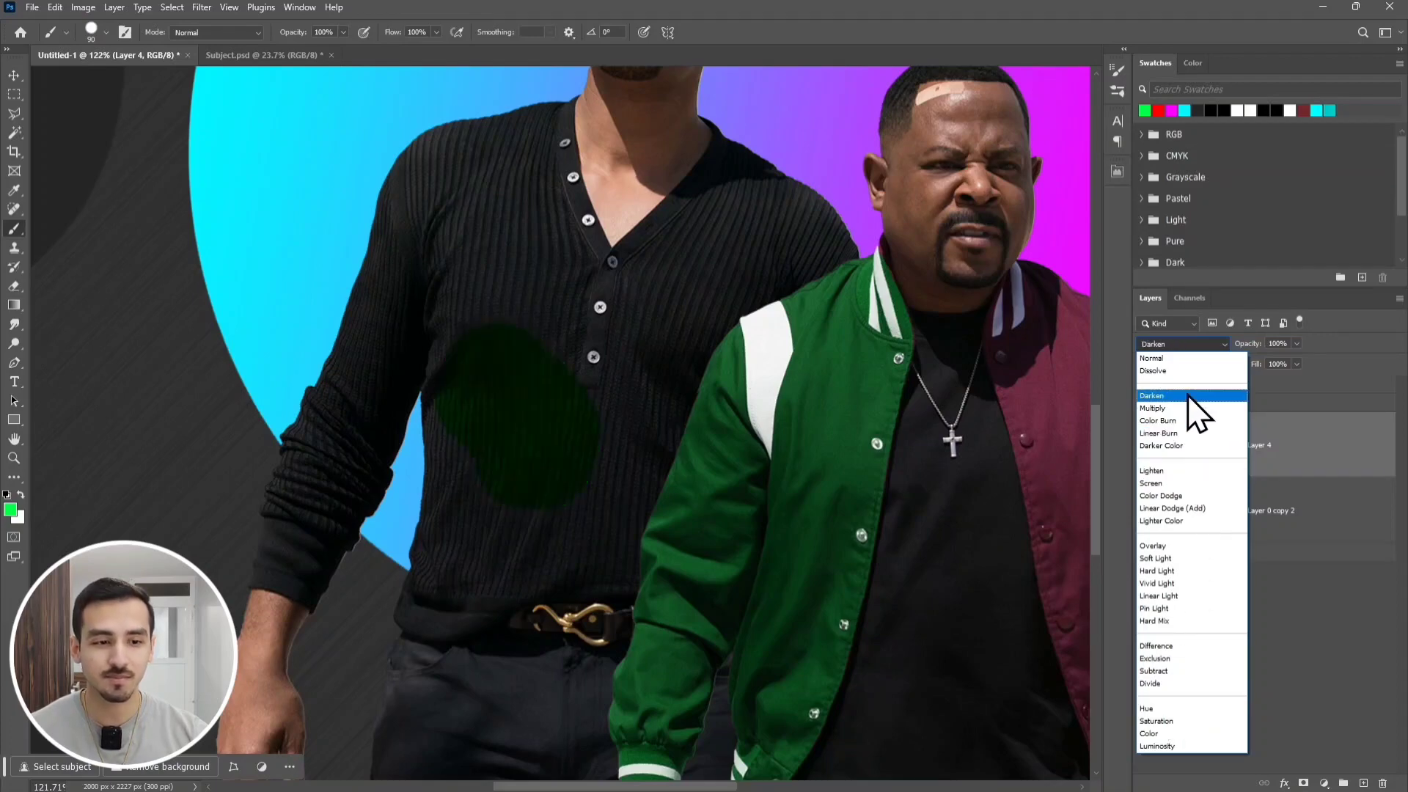
left_click(1152, 358)
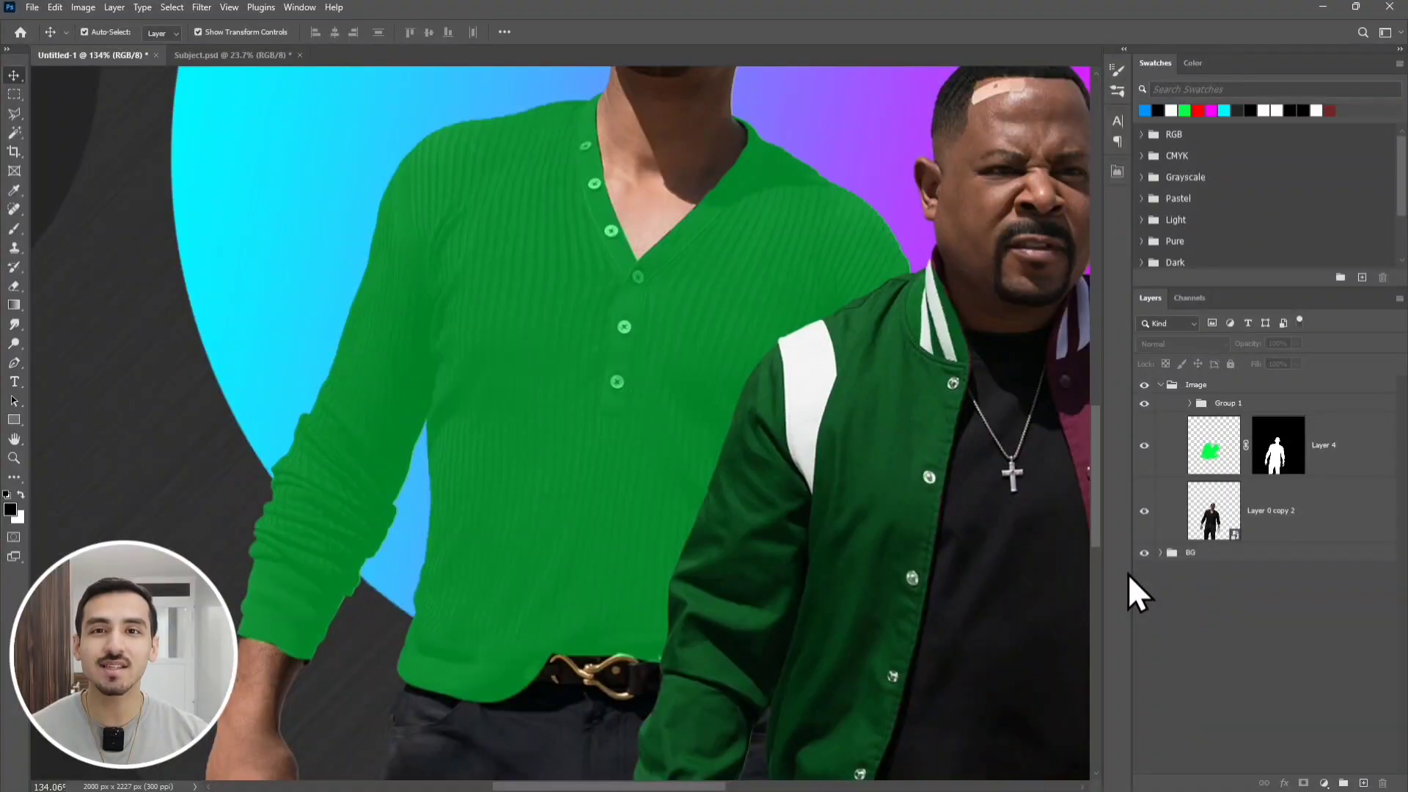
Set the sweater's green paint layer to 100% opacity and the Color blend mode
left_click(1340, 456)
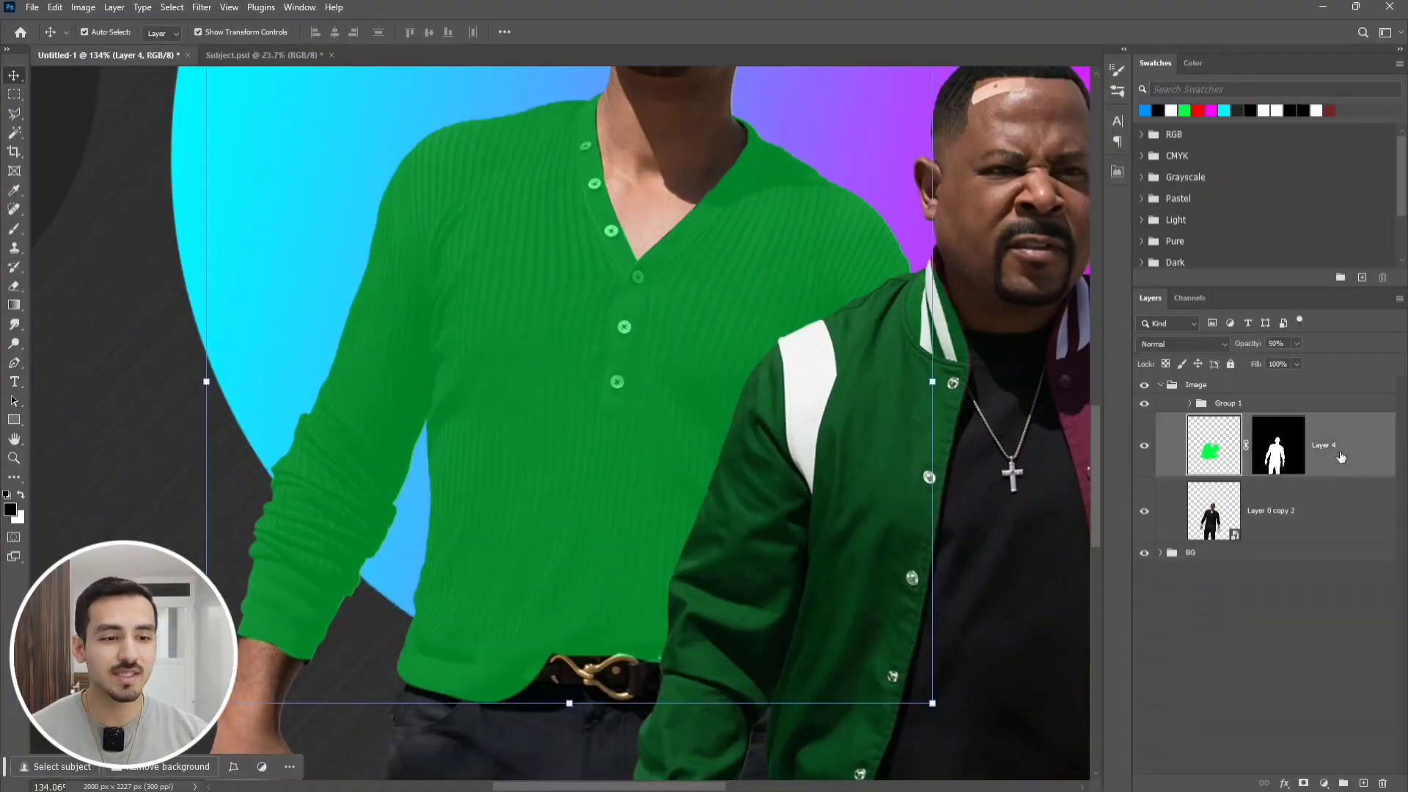
key("0")
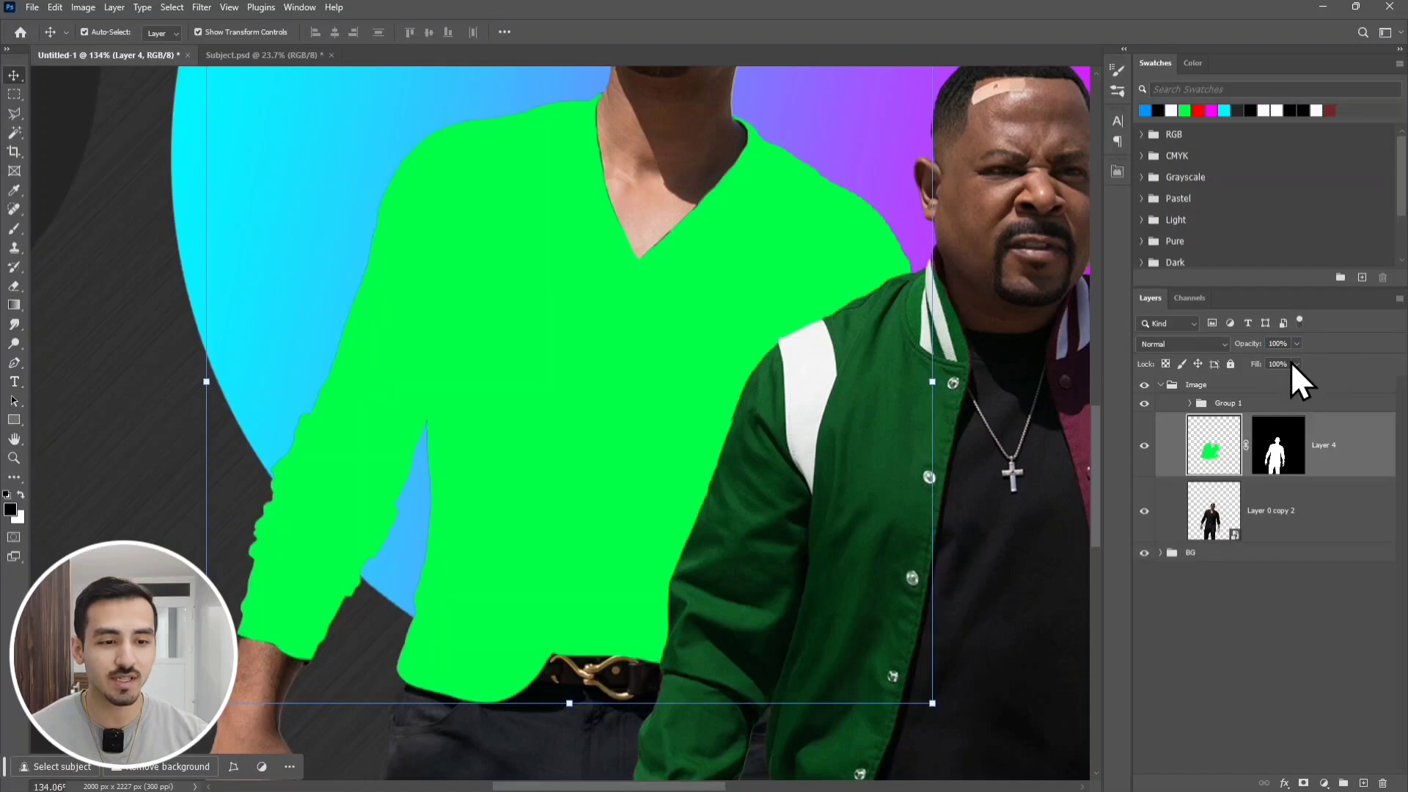
left_click(1205, 351)
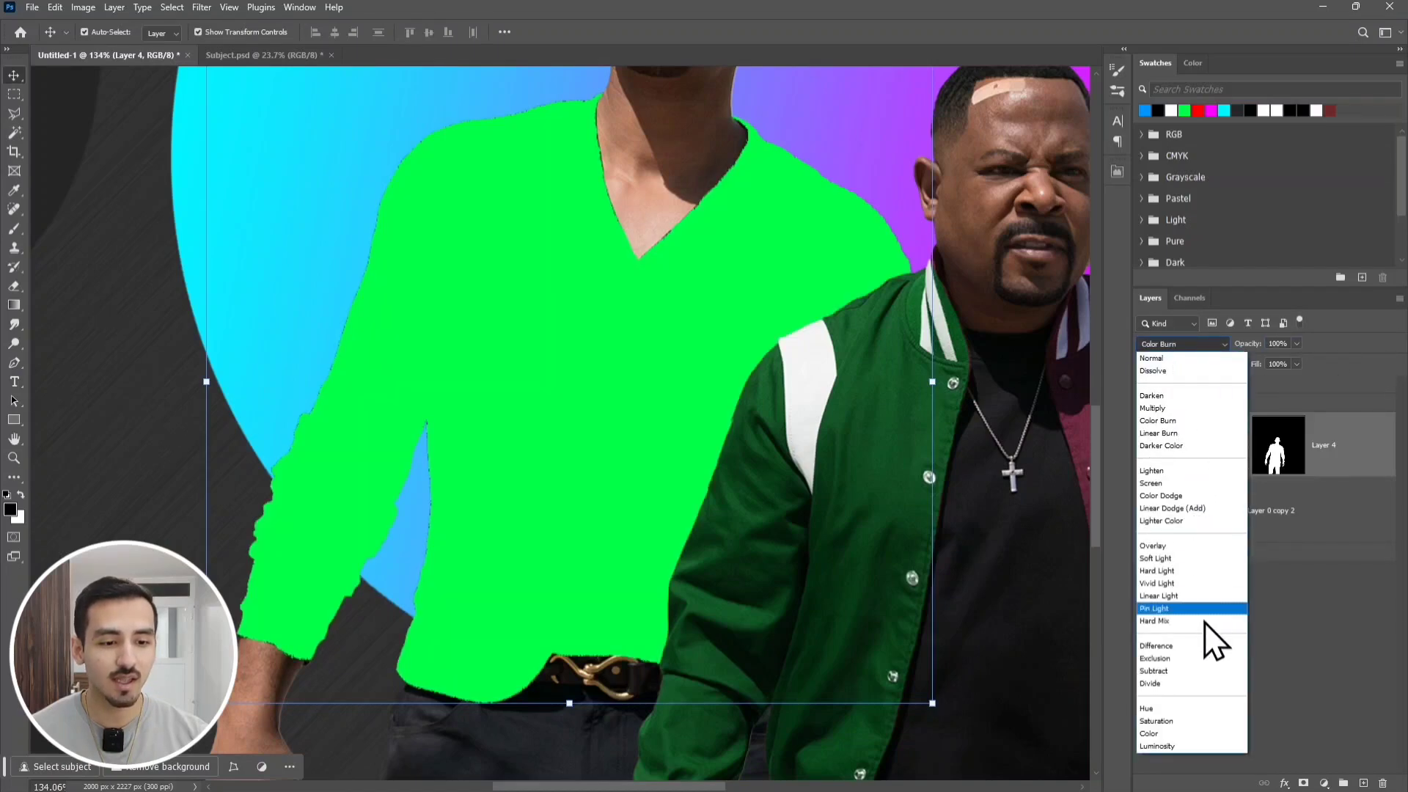
left_click(1178, 732)
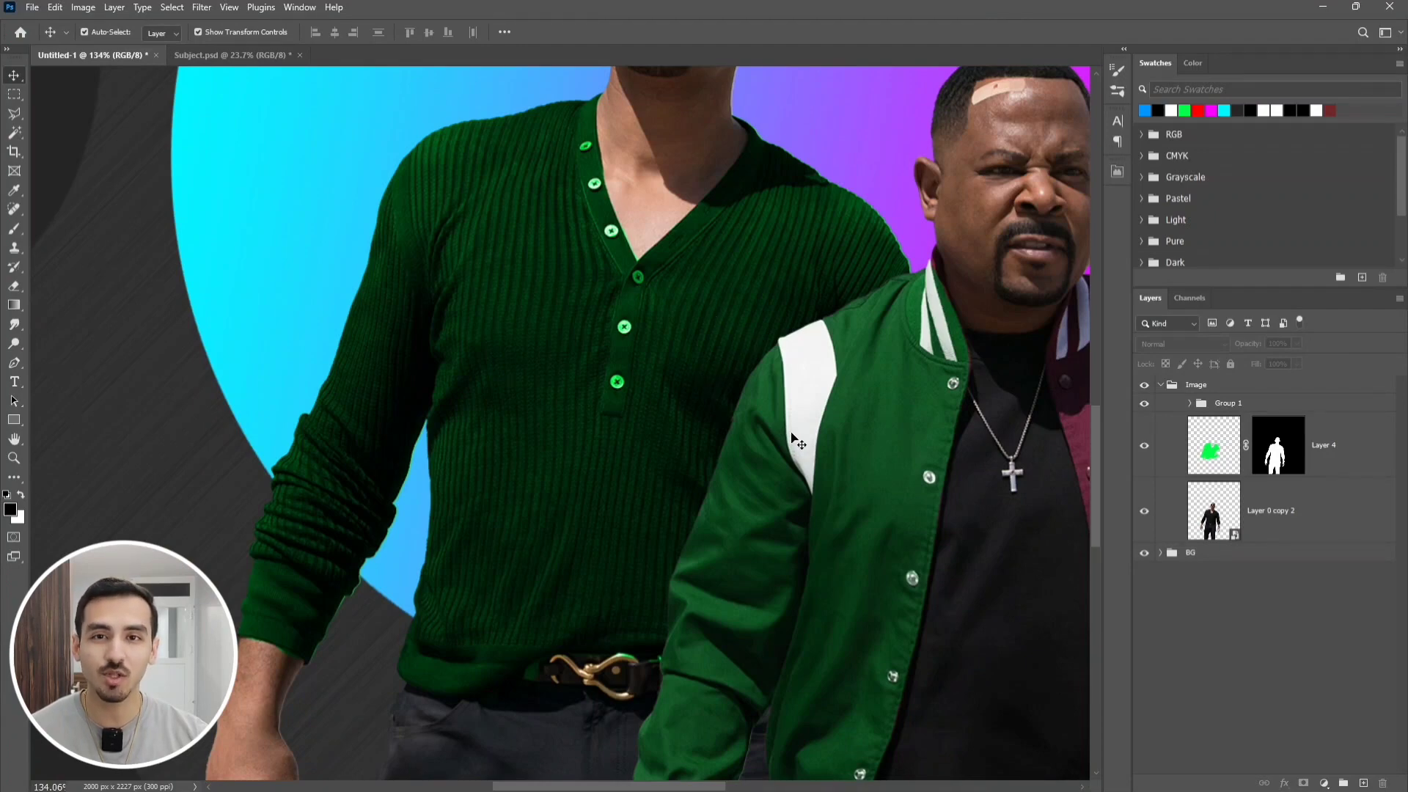
Duplicate the sweater's green paint layer and set the copy's blend mode to Overlay
left_click(1354, 446)
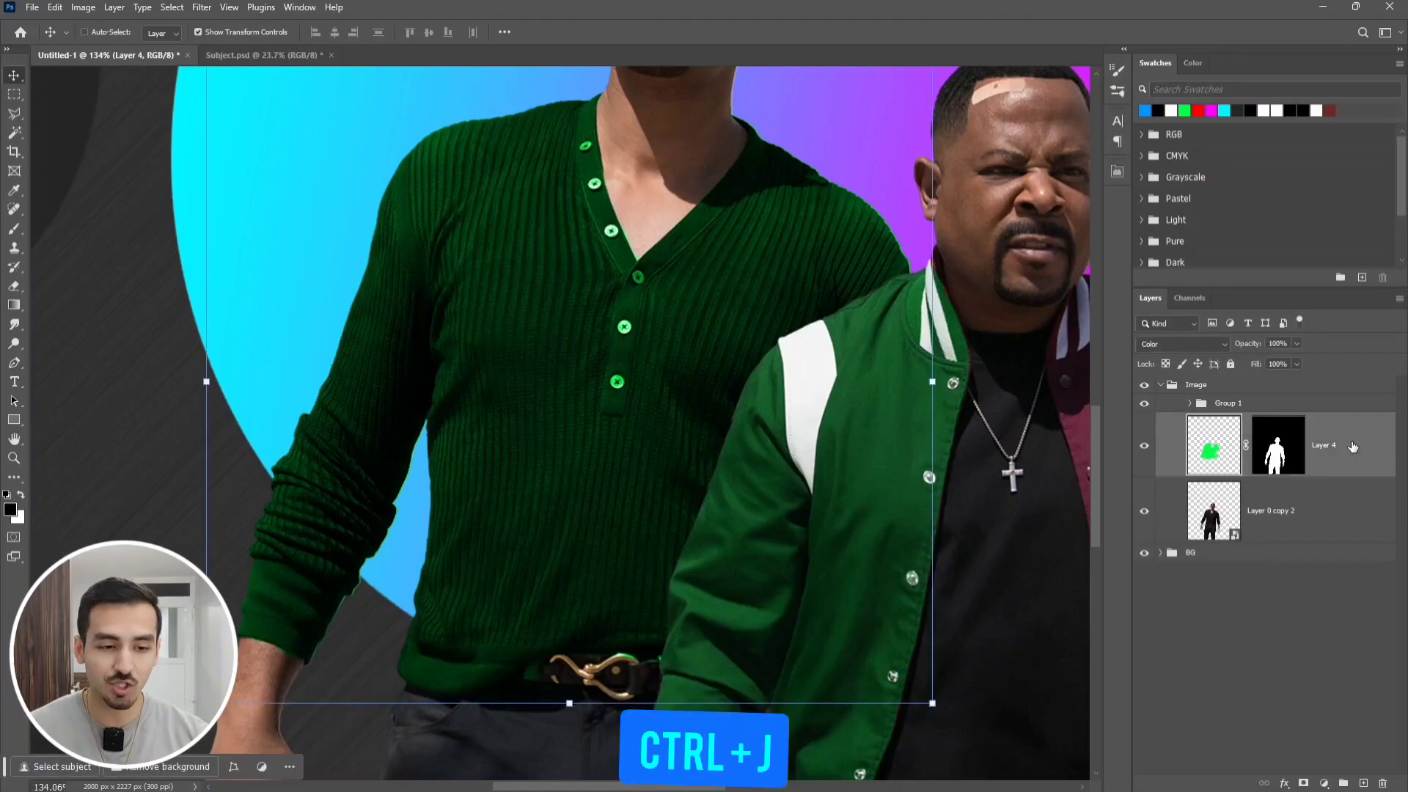
key("ctrl+j")
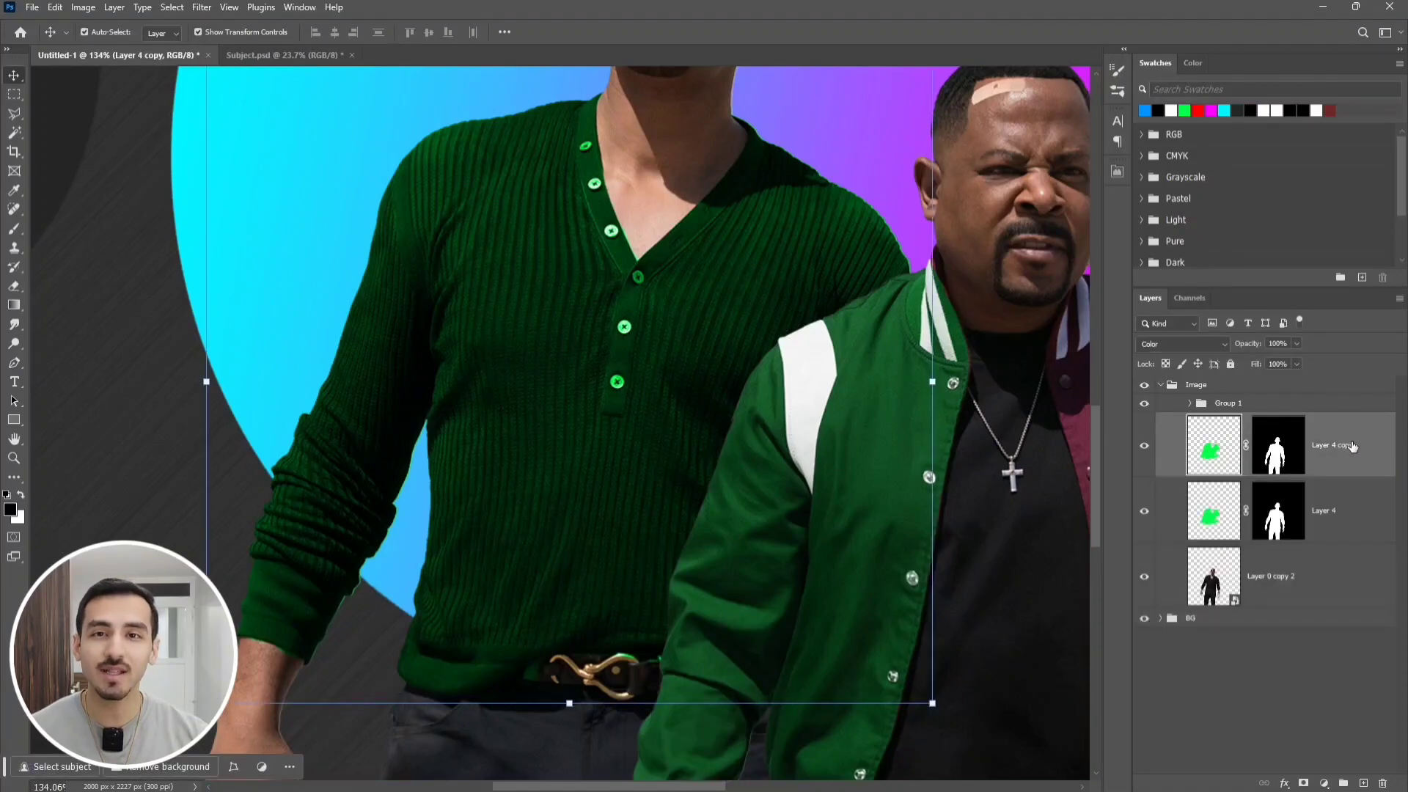
left_click(1210, 345)
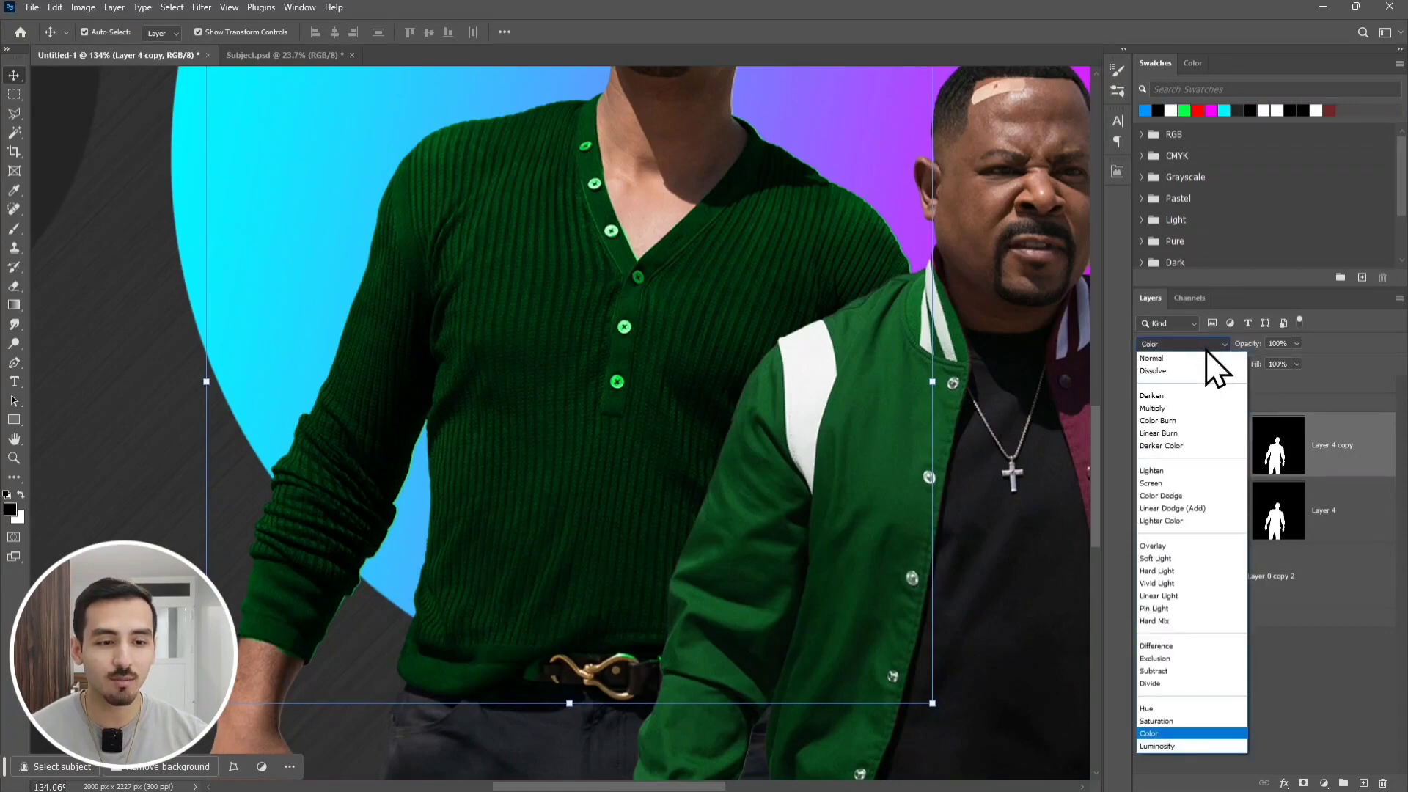
left_click(1160, 547)
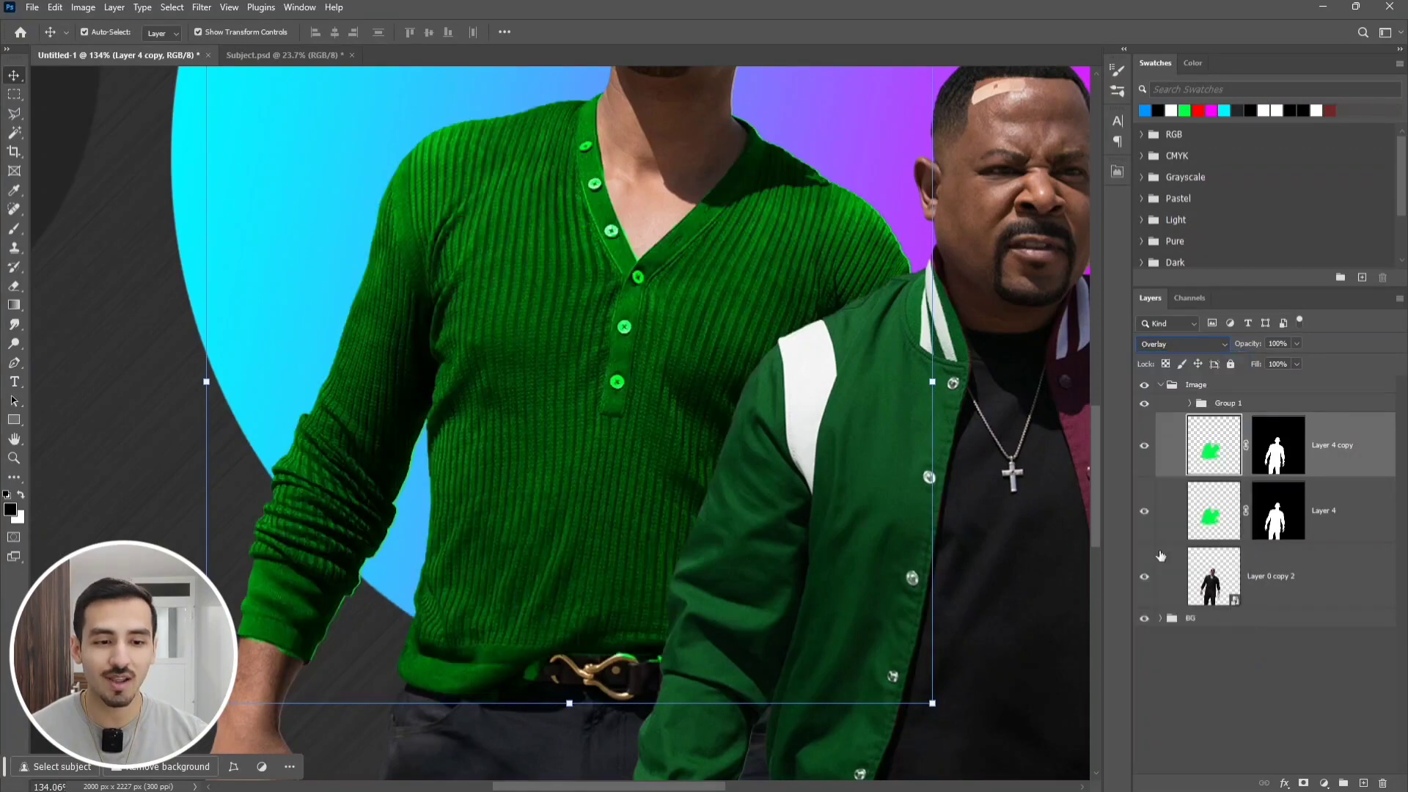
left_click(1160, 654)
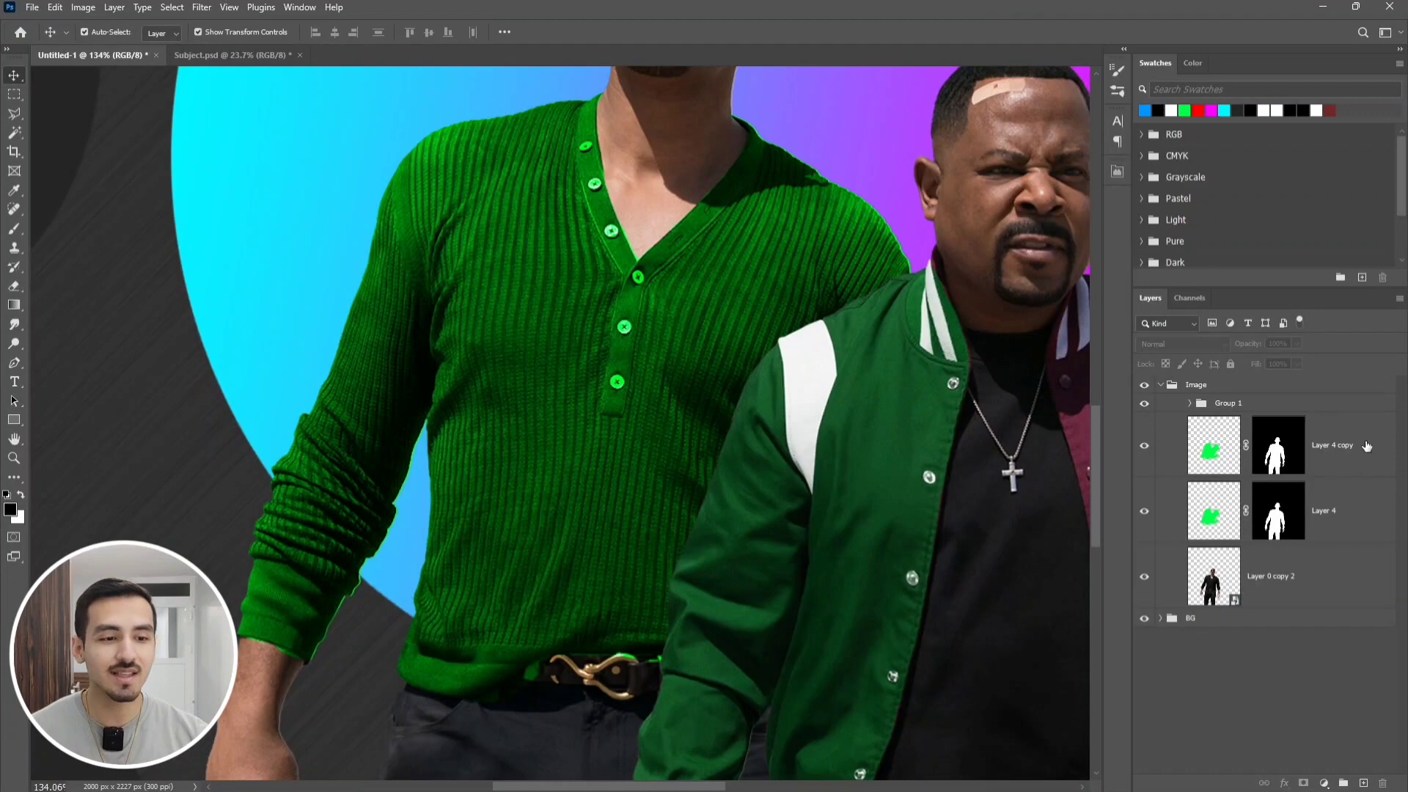
Group the sweater's two green paint layers
left_click(1329, 457)
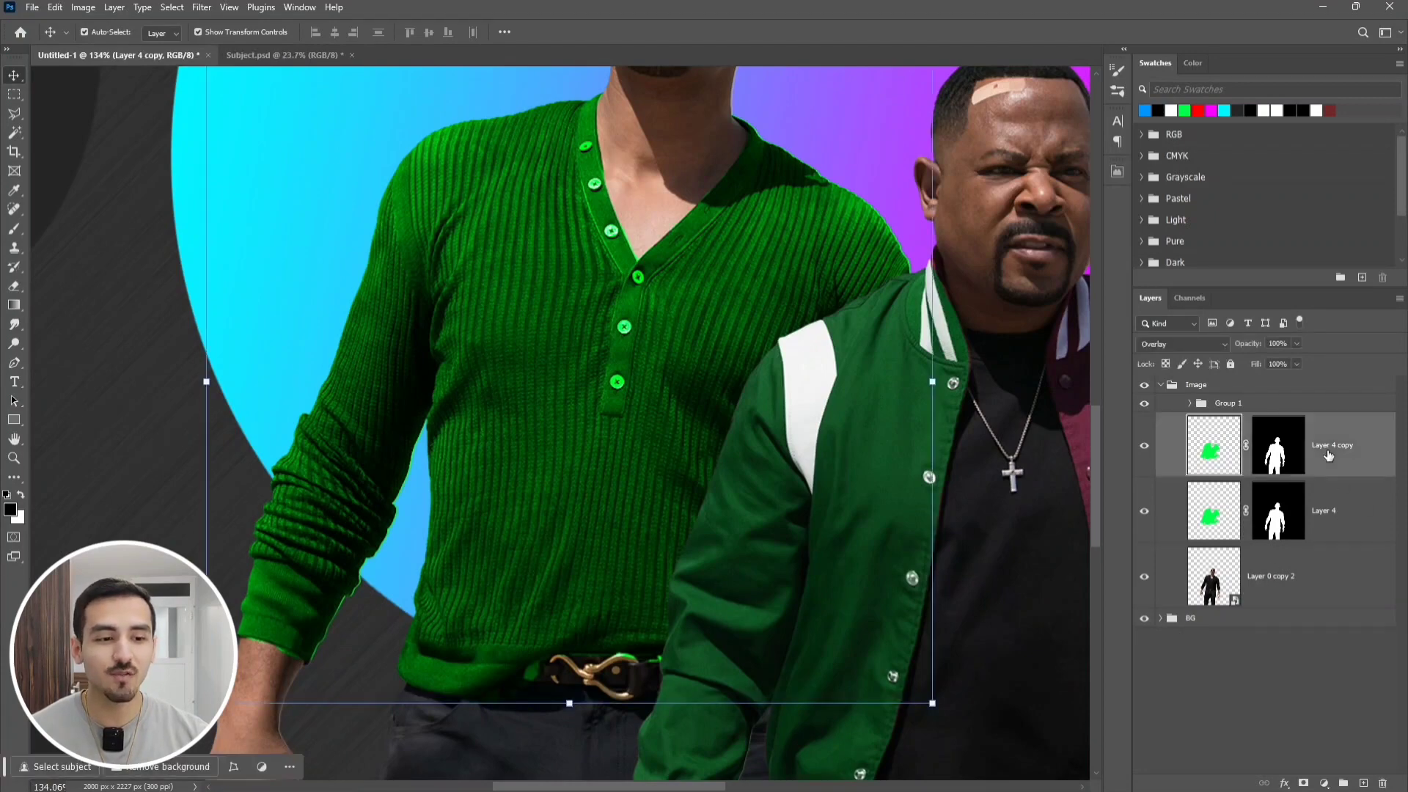
left_click(1343, 510, "shift")
key("ctrl+g")
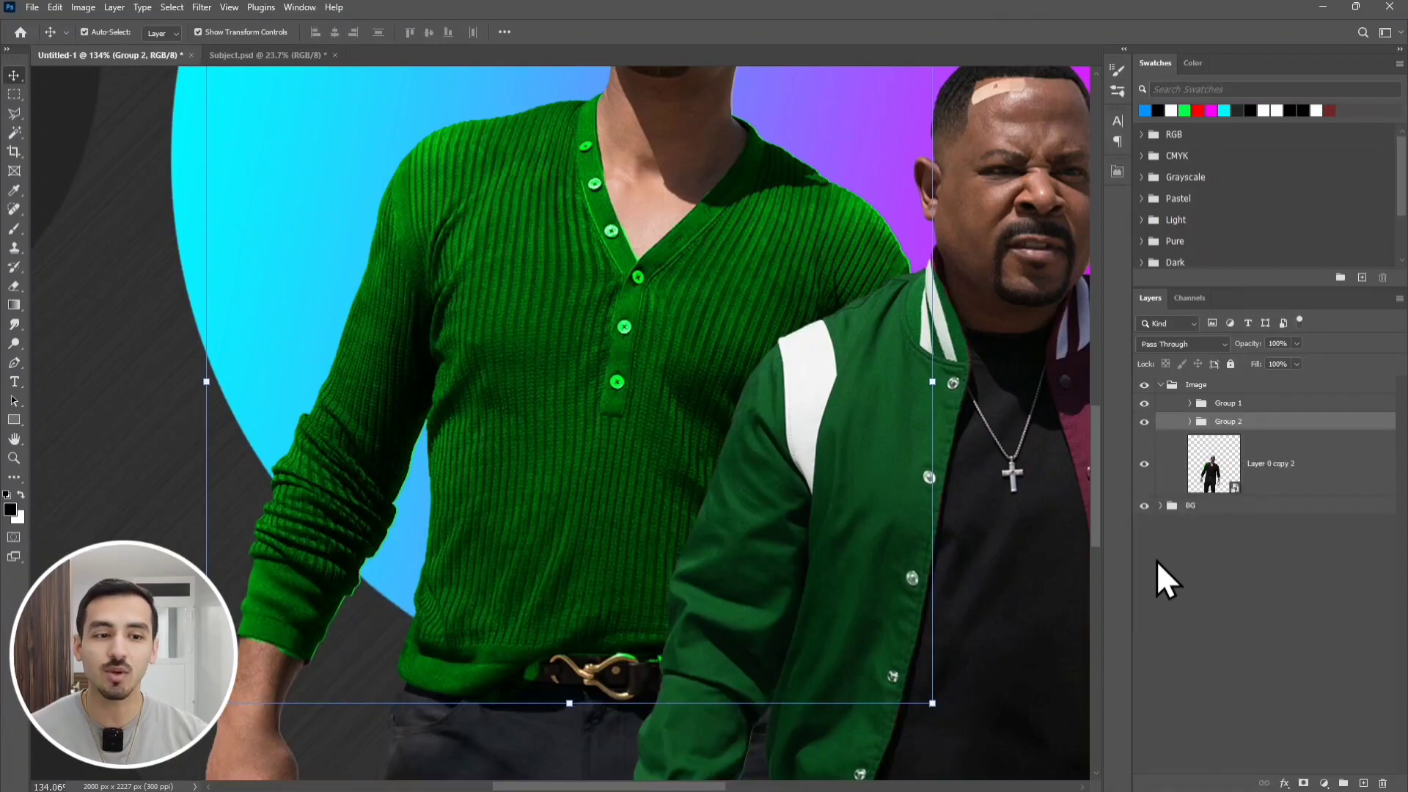
Try a Color Overlay with the Hue blend mode on the group holding the sweater's green paint layers
left_click(1190, 422)
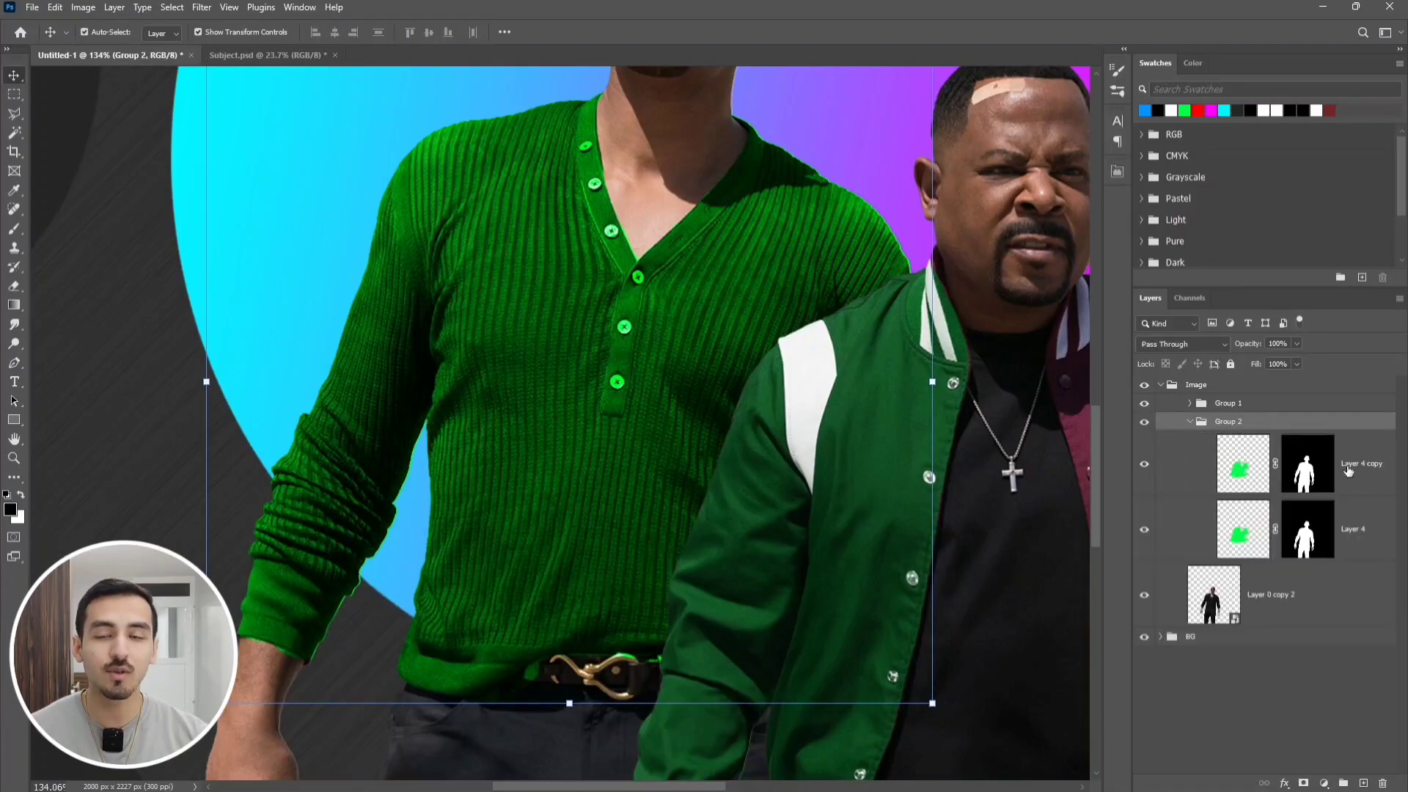
left_click(1189, 424)
left_click(1285, 783)
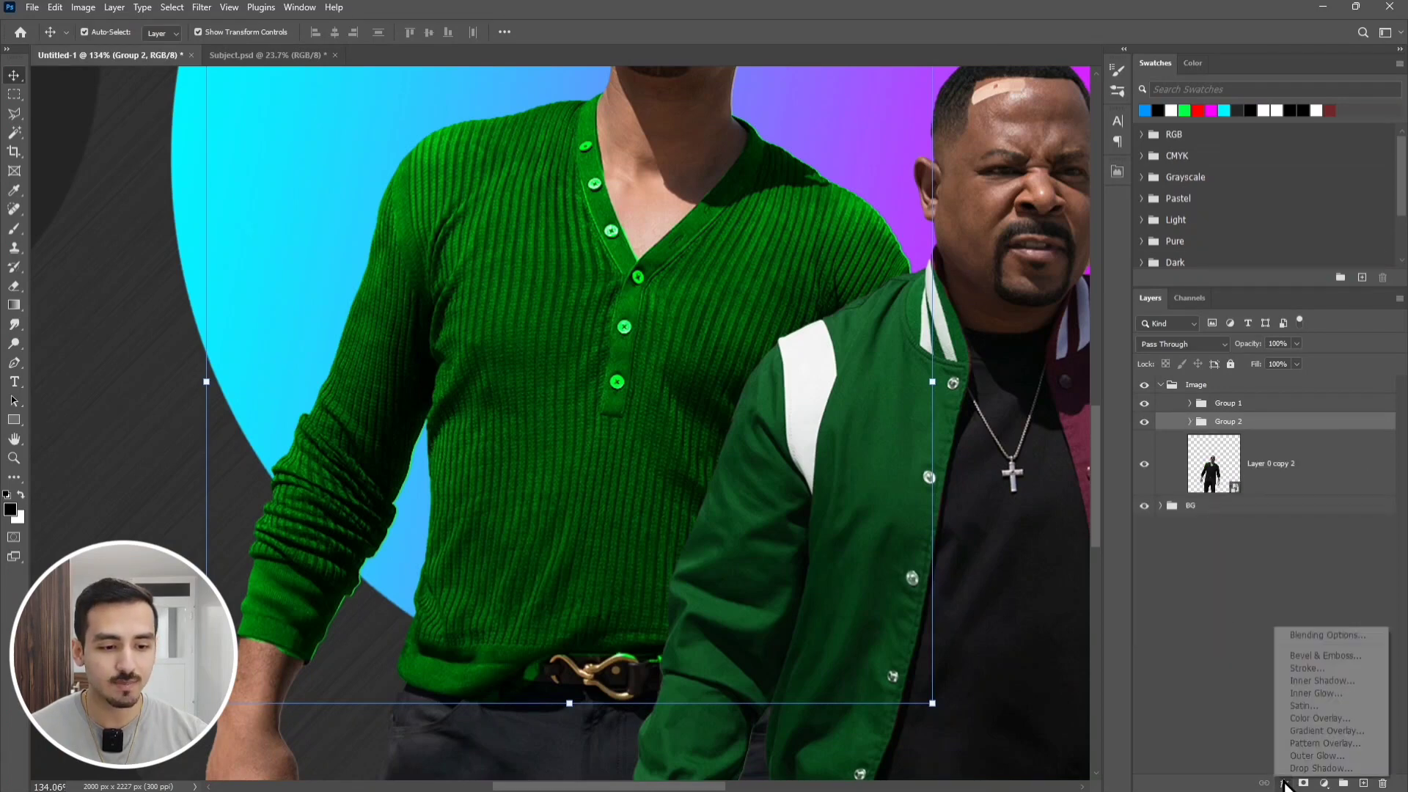
left_click(1343, 717)
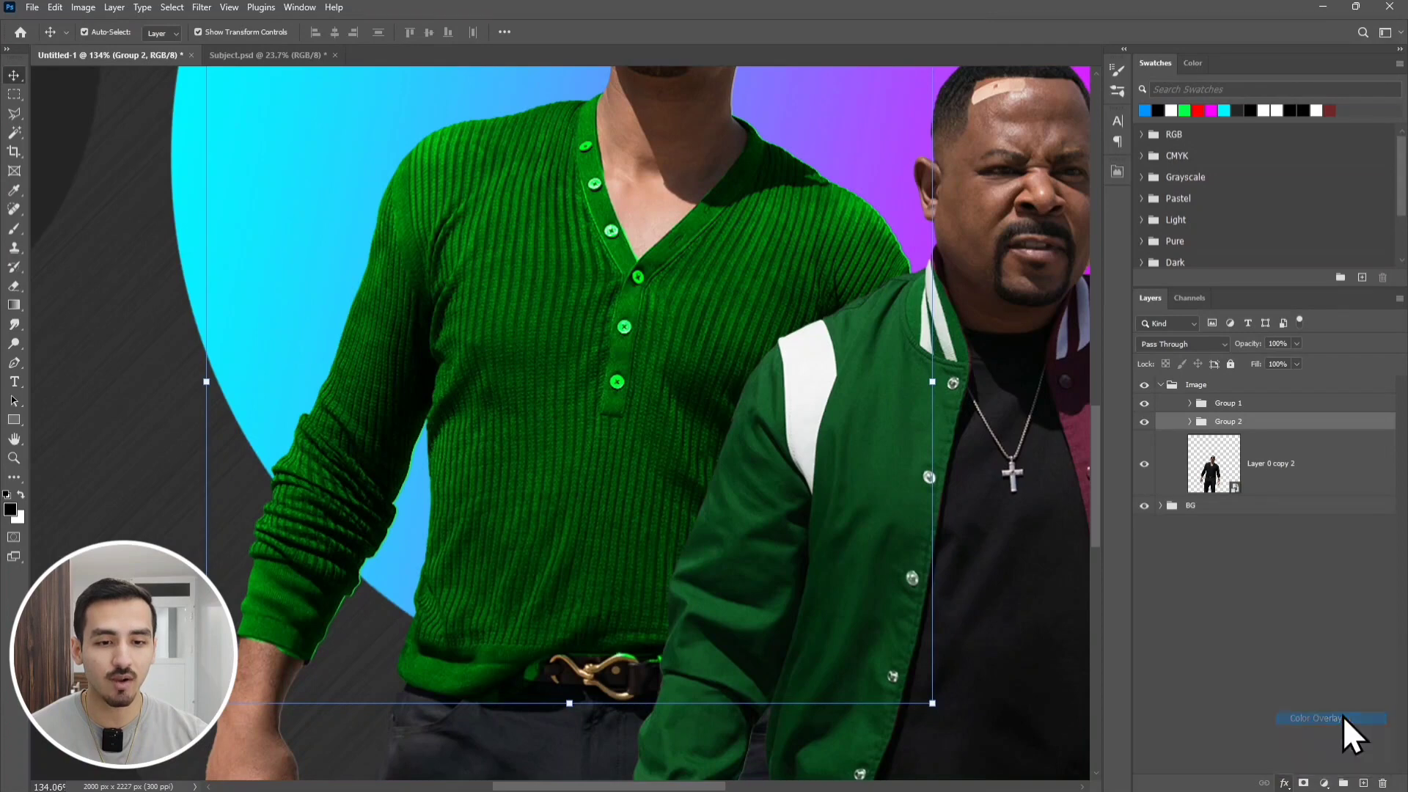
left_click(1112, 87)
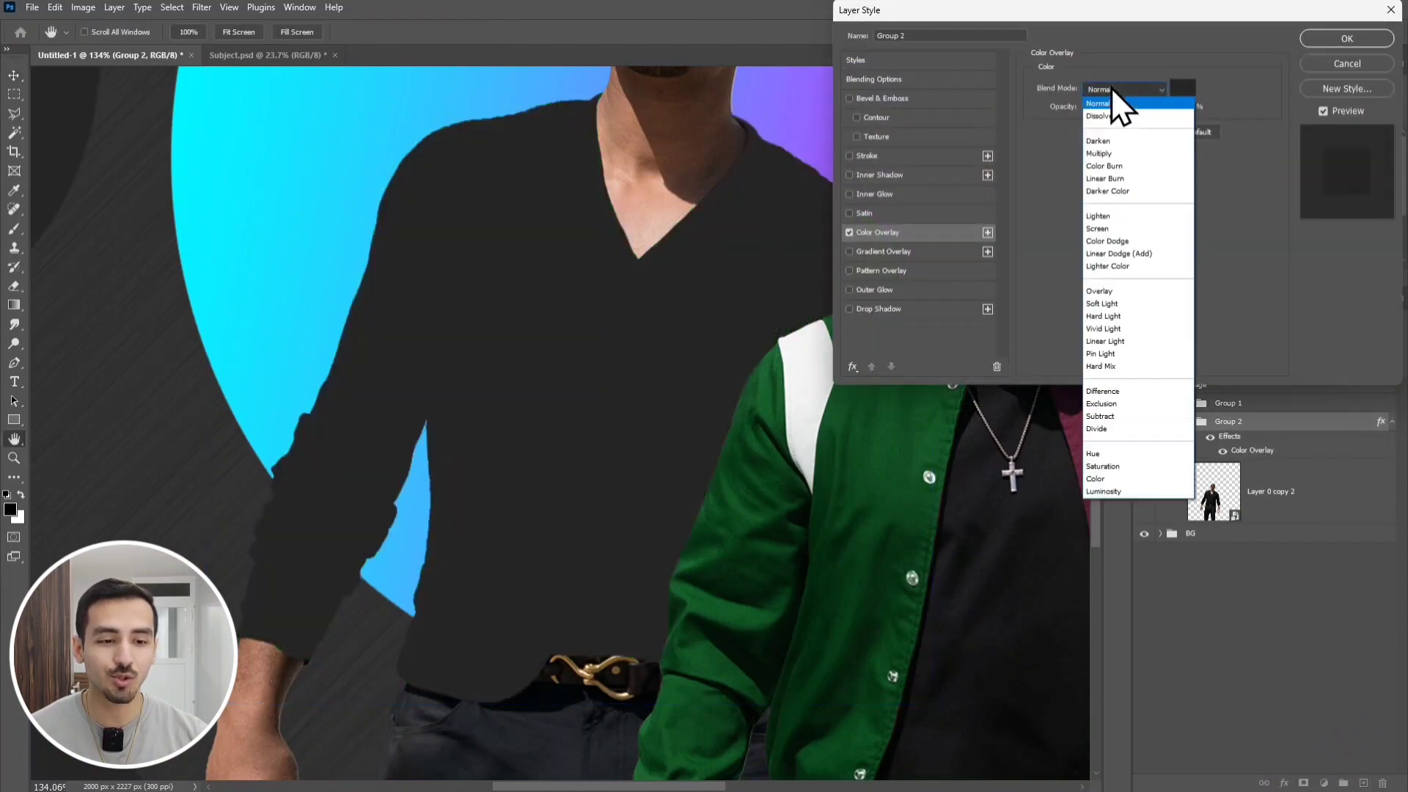
left_click(1118, 456)
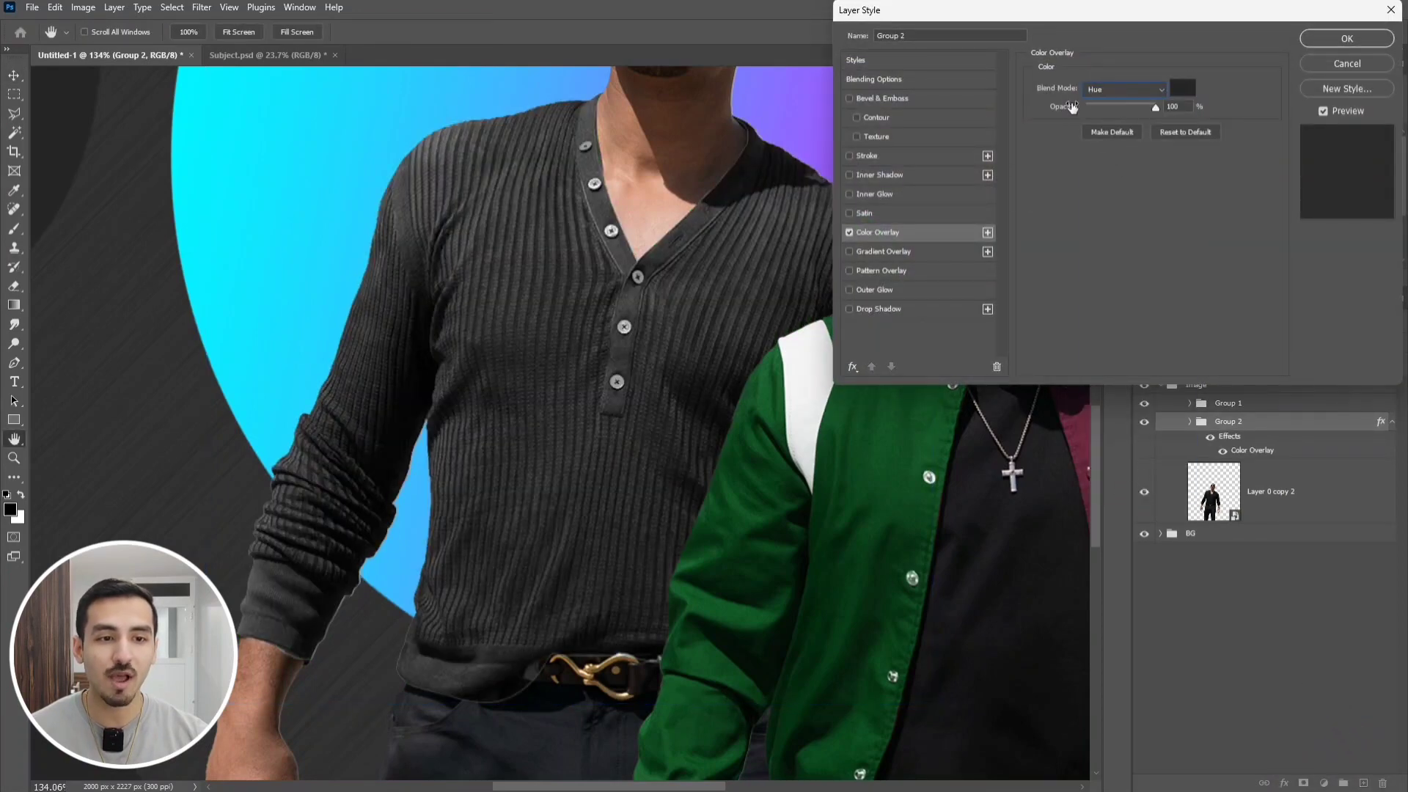
Try out different saturated hues as the overlay colour for the sweater's paint group
left_click(1183, 90)
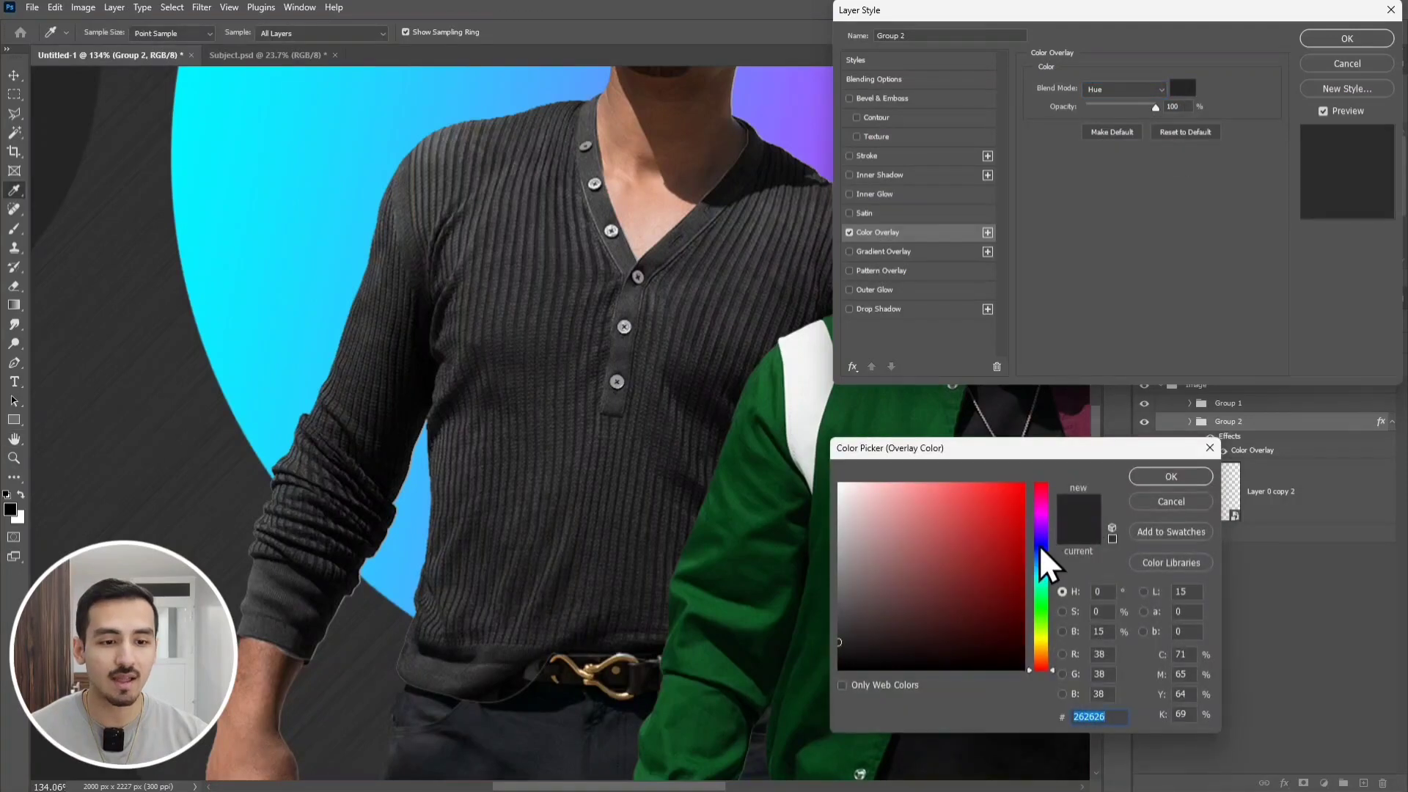
left_click_drag(1003, 521, 1087, 443)
left_click_drag(1042, 497, 1045, 587)
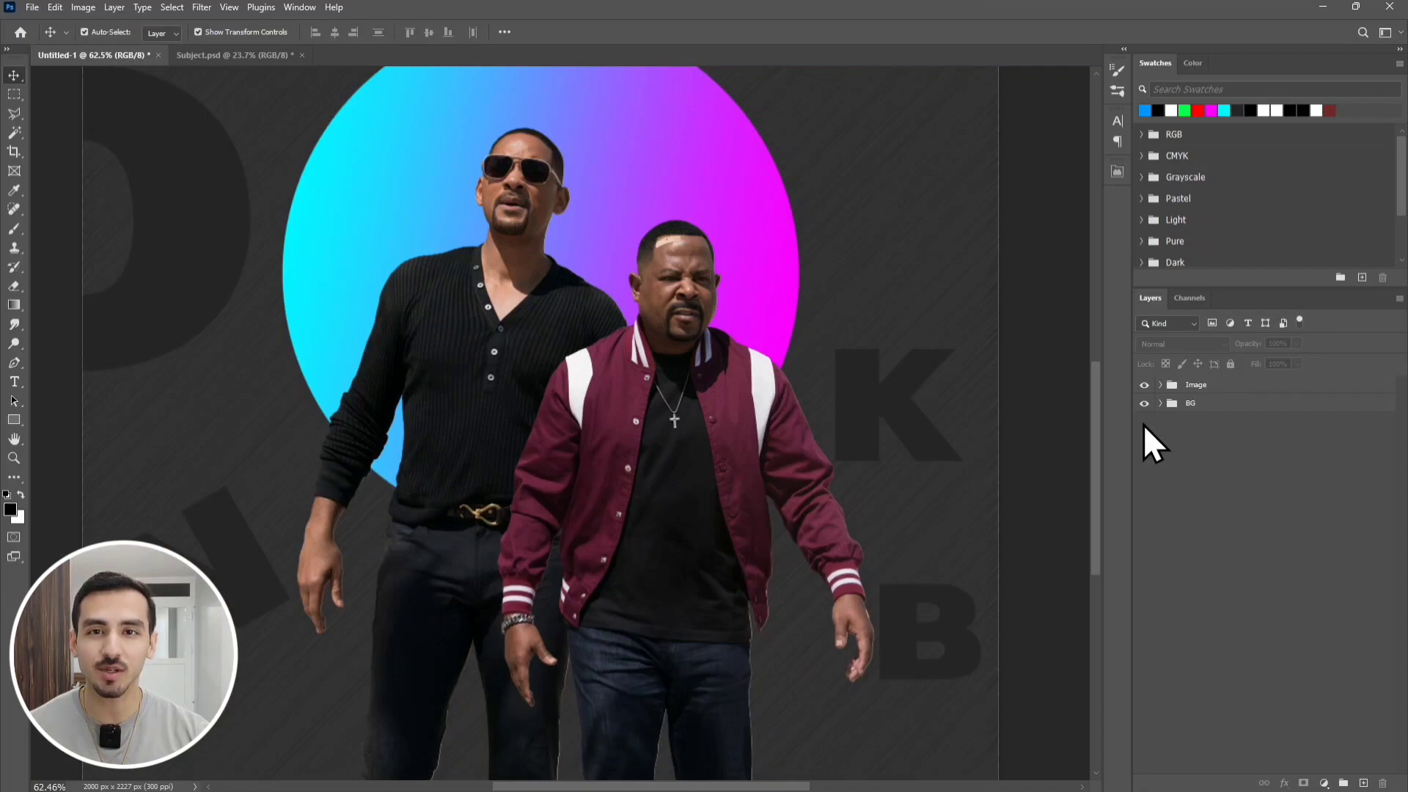
Add the title text BAD BOYS over the gradient circle beside the taller man's head
left_click(14, 383)
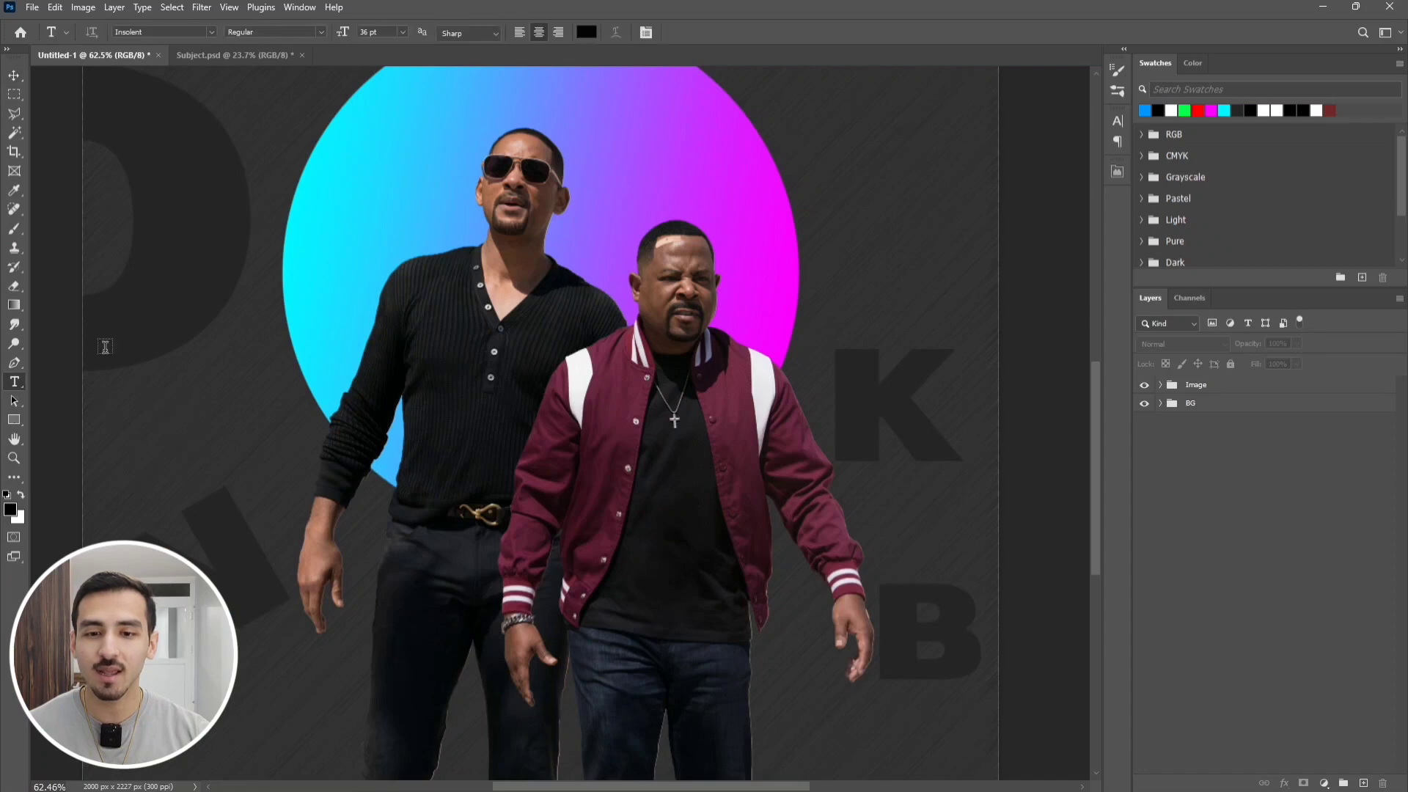
left_click(429, 197)
type("b")
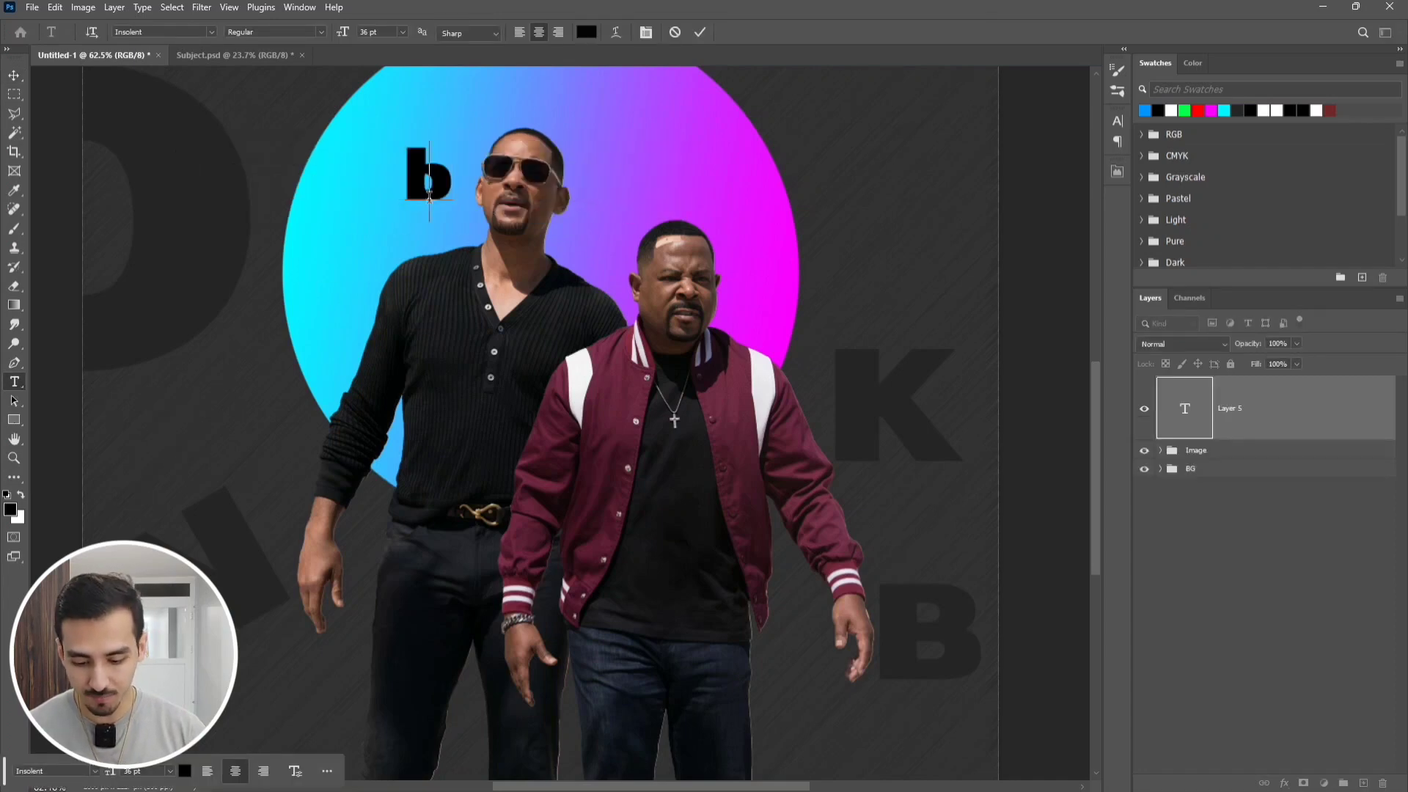
key("BackSpace")
type("BAD BOYS")
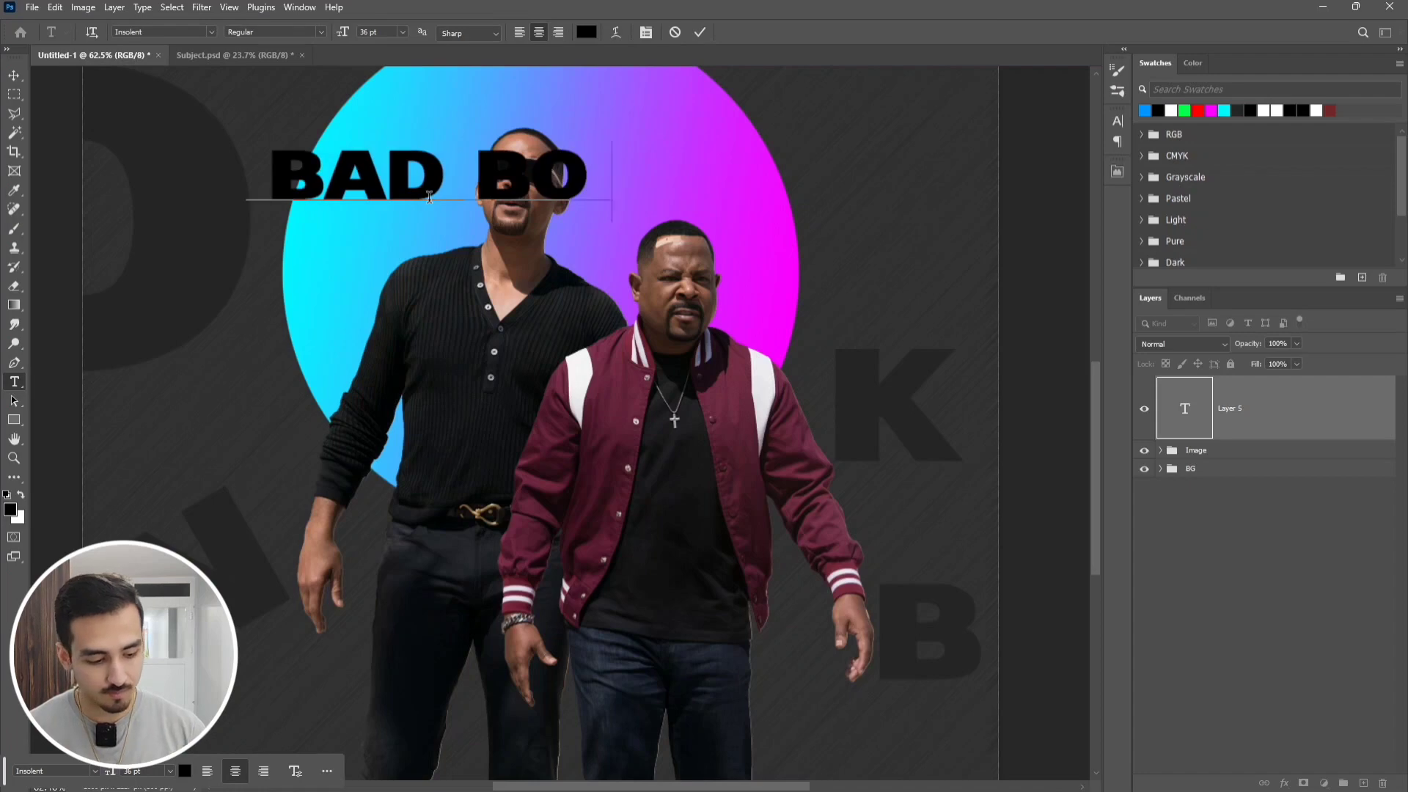
key("ctrl+Return")
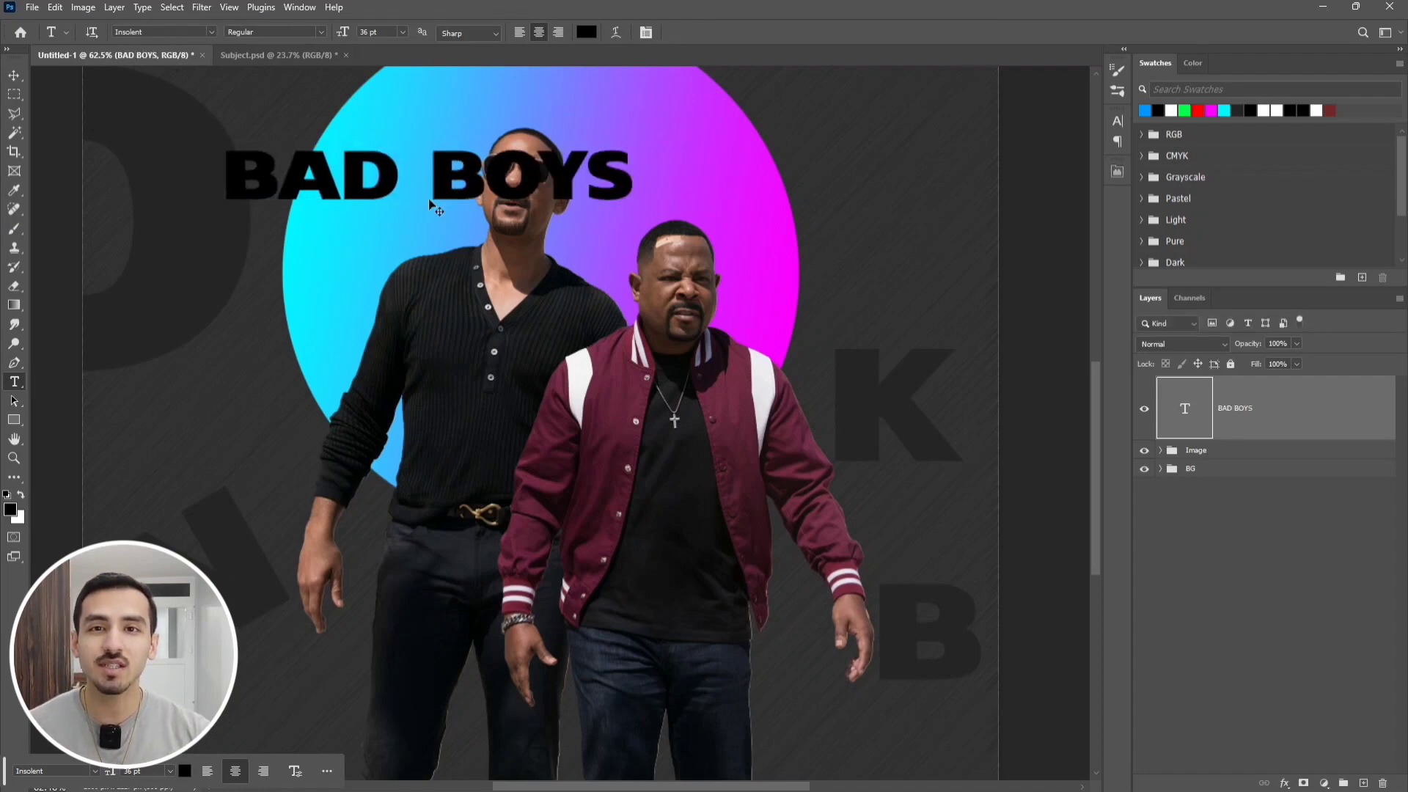
Scale the BAD BOYS title to about 207% and centre it across the poster at the men's head height
key("ctrl+t")
left_click_drag(631, 218, 962, 324)
left_click_drag(745, 236, 735, 257)
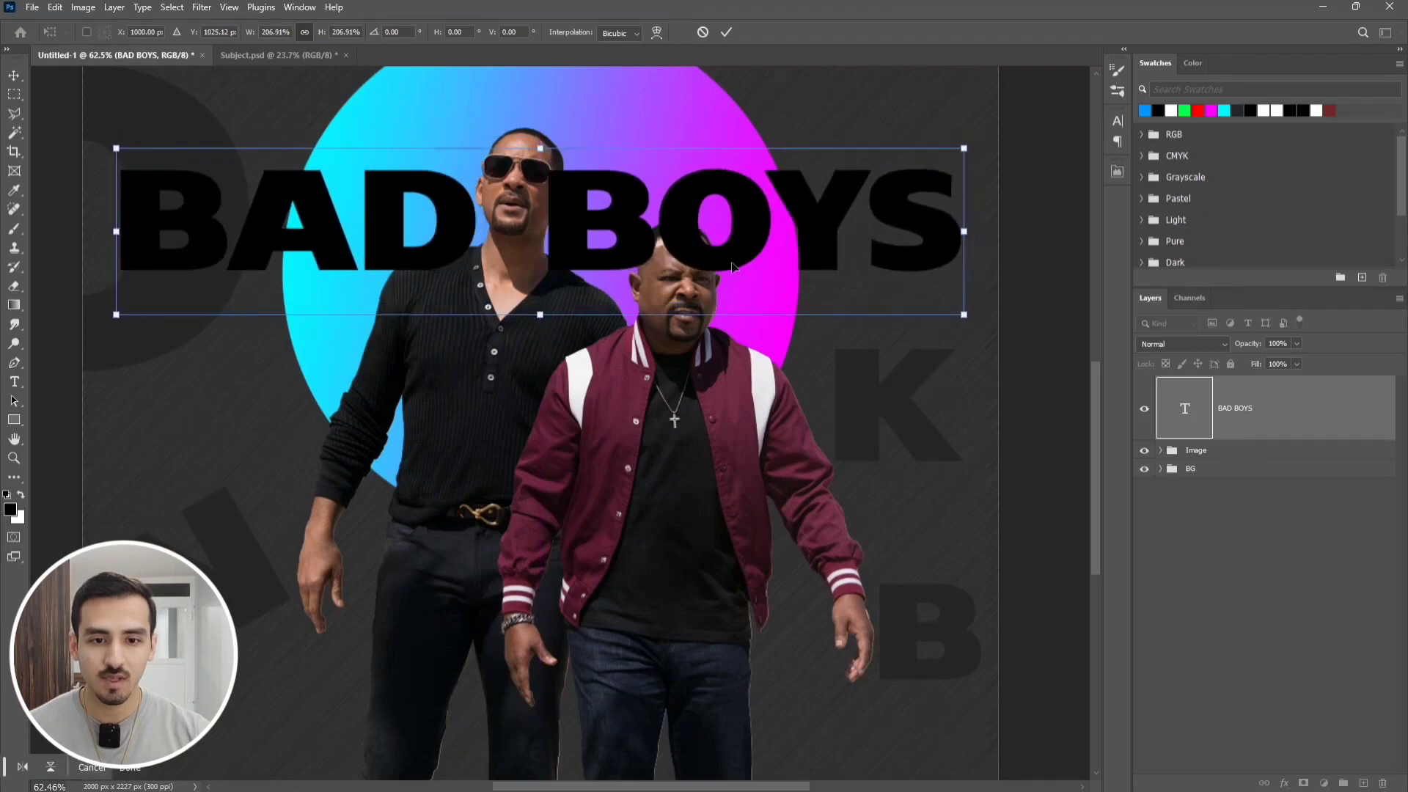
left_click(726, 32)
Set the BAD BOYS title's text colour to white (ffffff)
left_click_drag(611, 223, 651, 258)
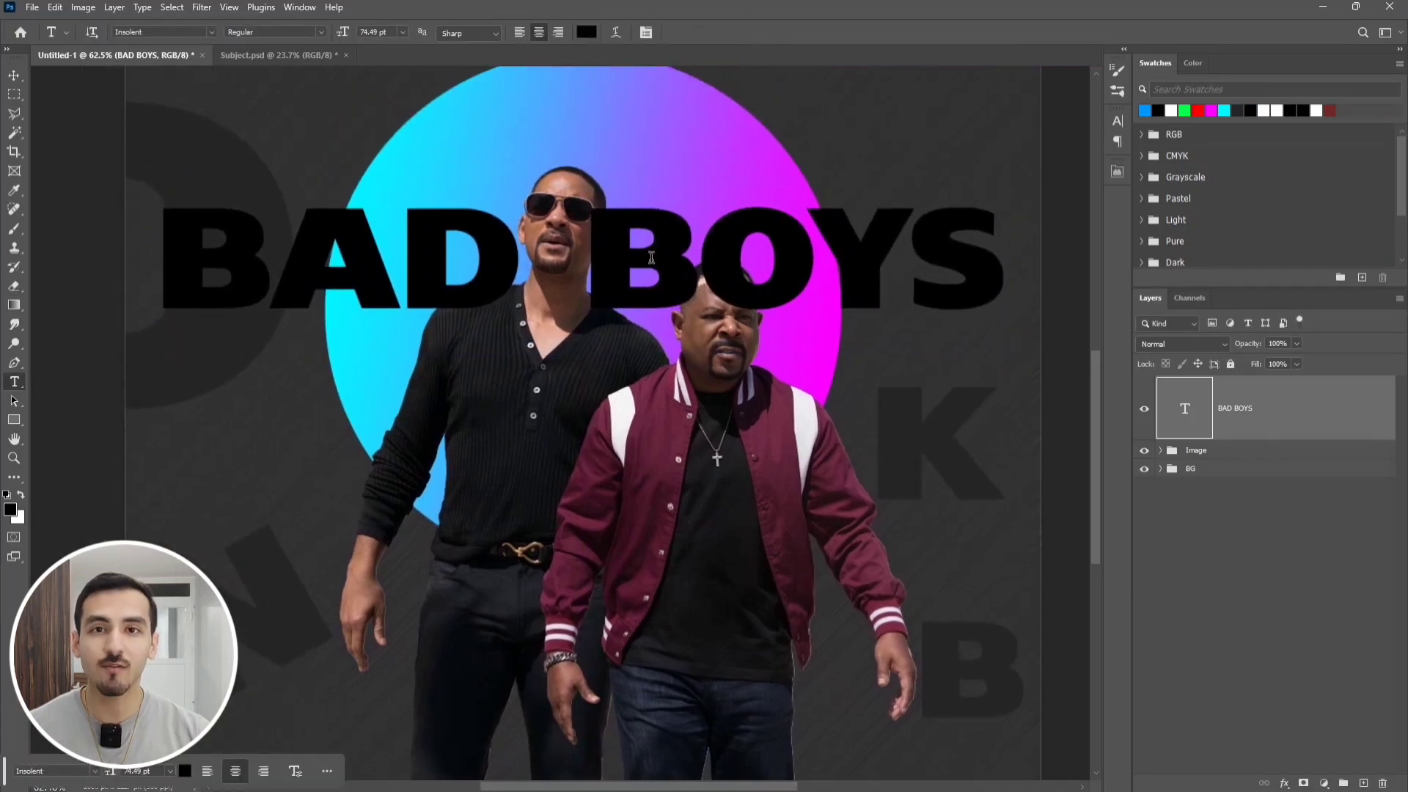
key("v")
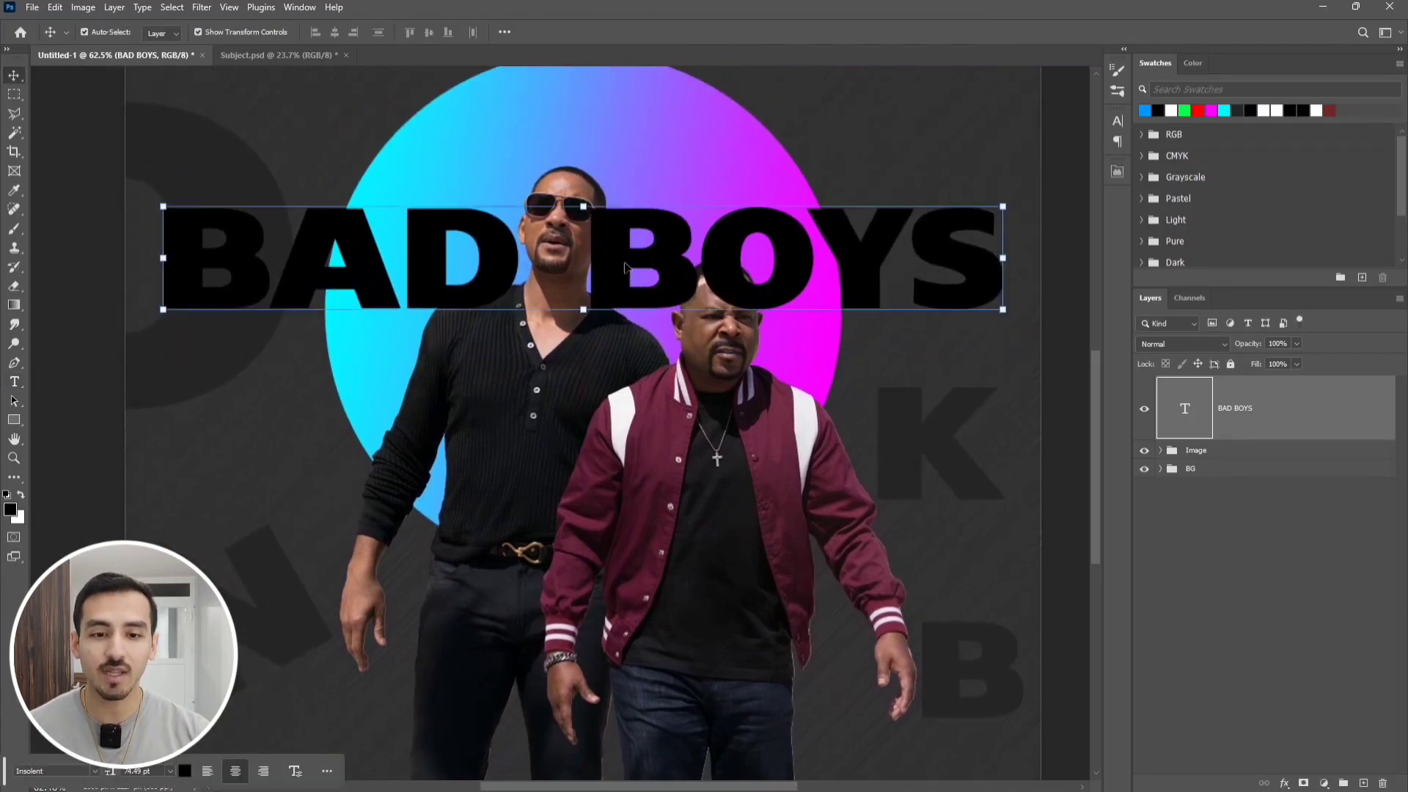
left_click(577, 373)
left_click(787, 425)
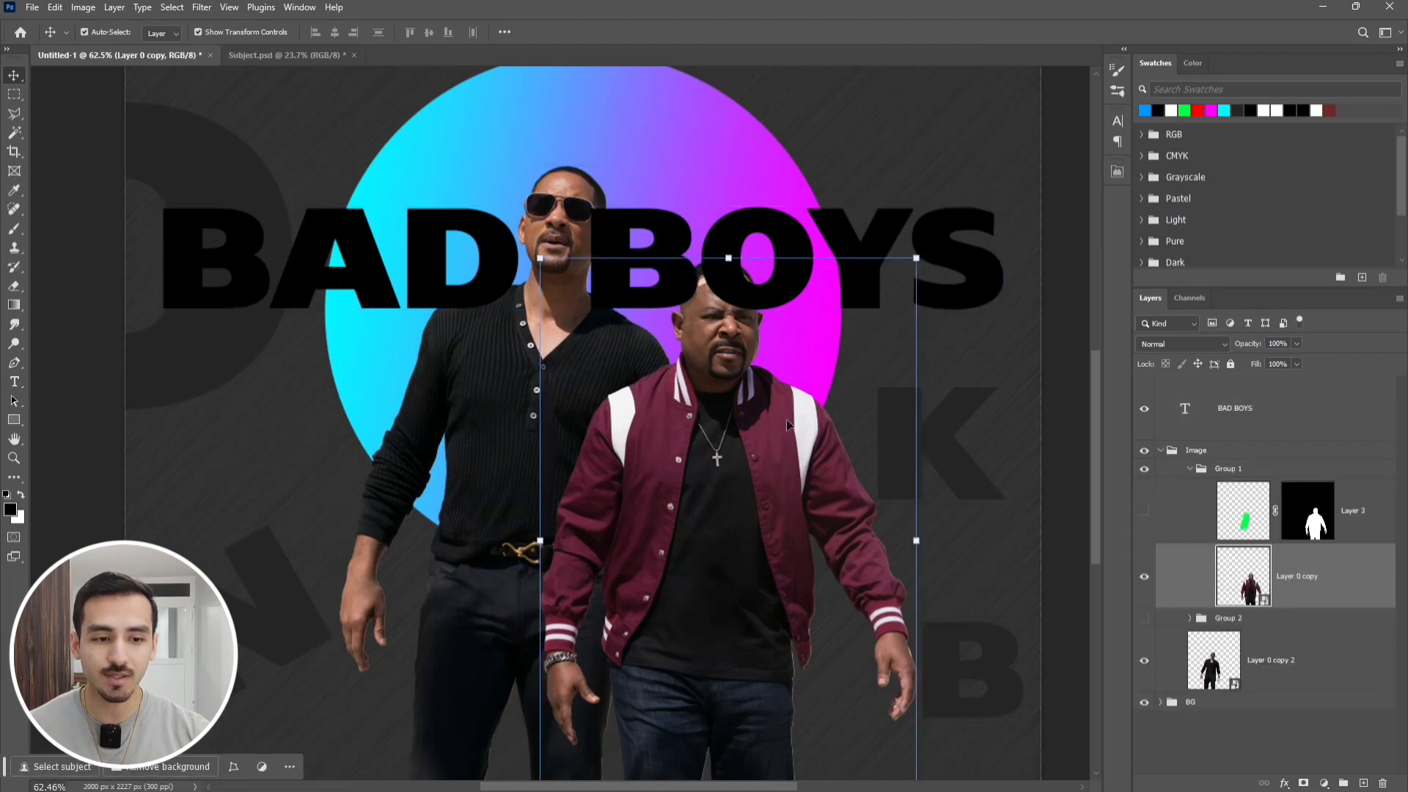
left_click(1160, 452)
left_click(1247, 408)
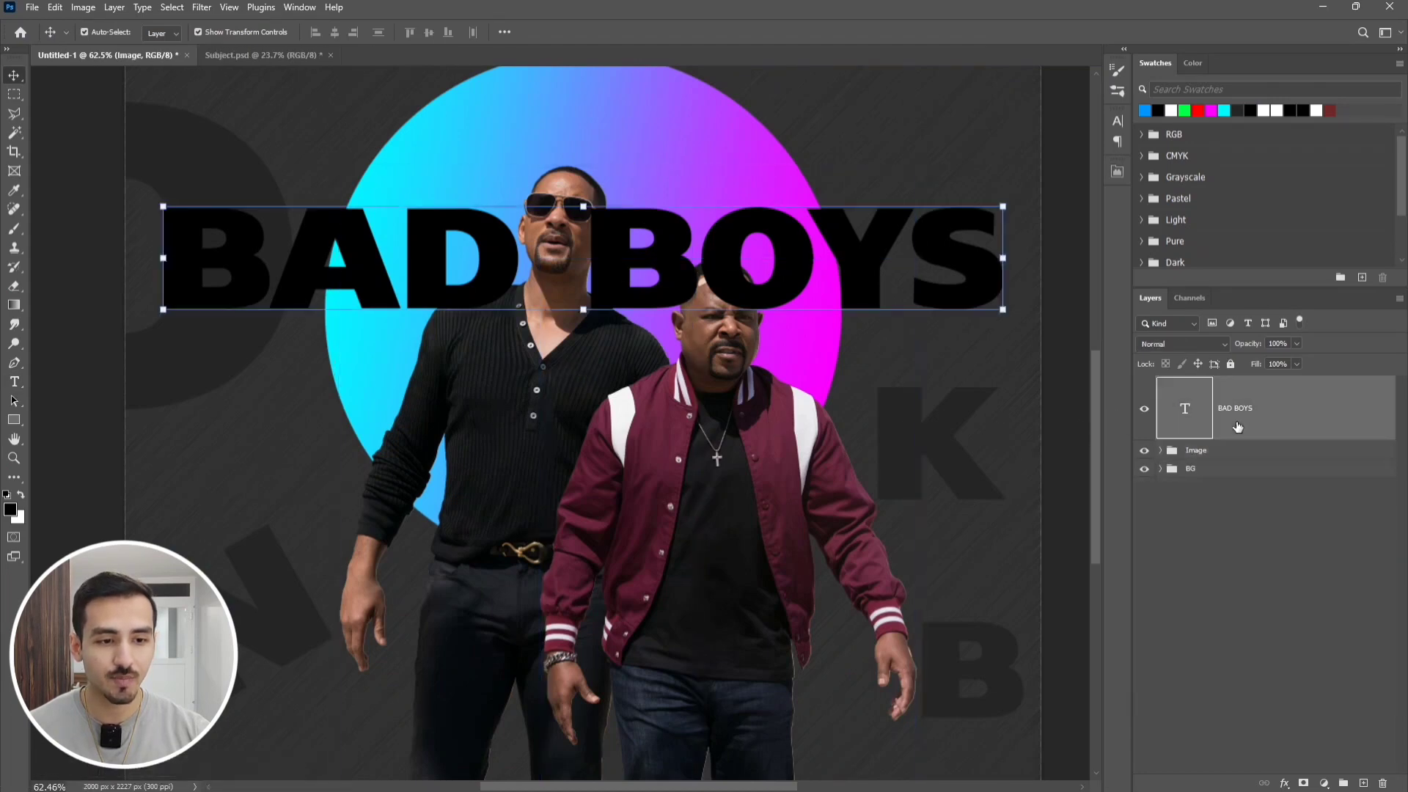
left_click(1118, 123)
left_click(1078, 205)
type("ffffff")
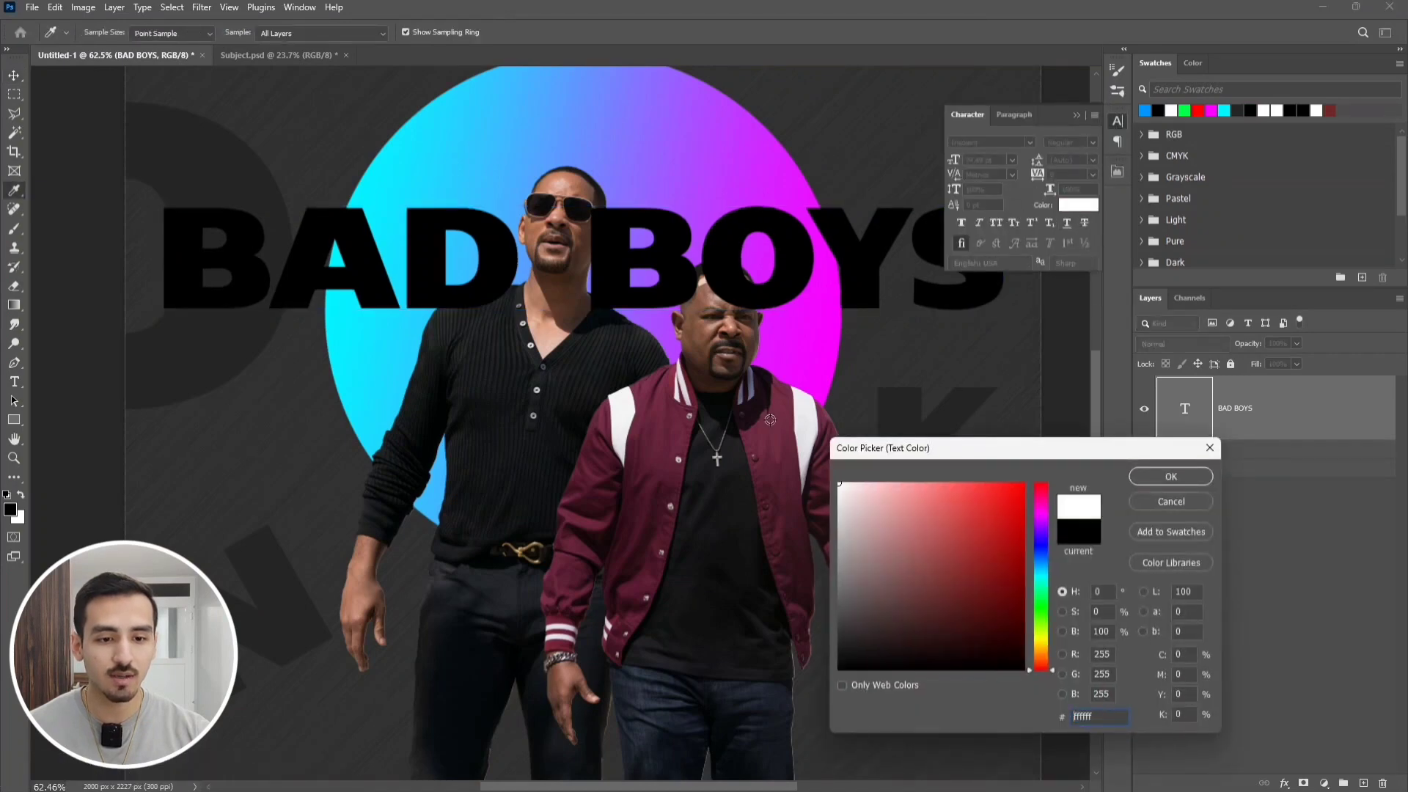
left_click(1199, 480)
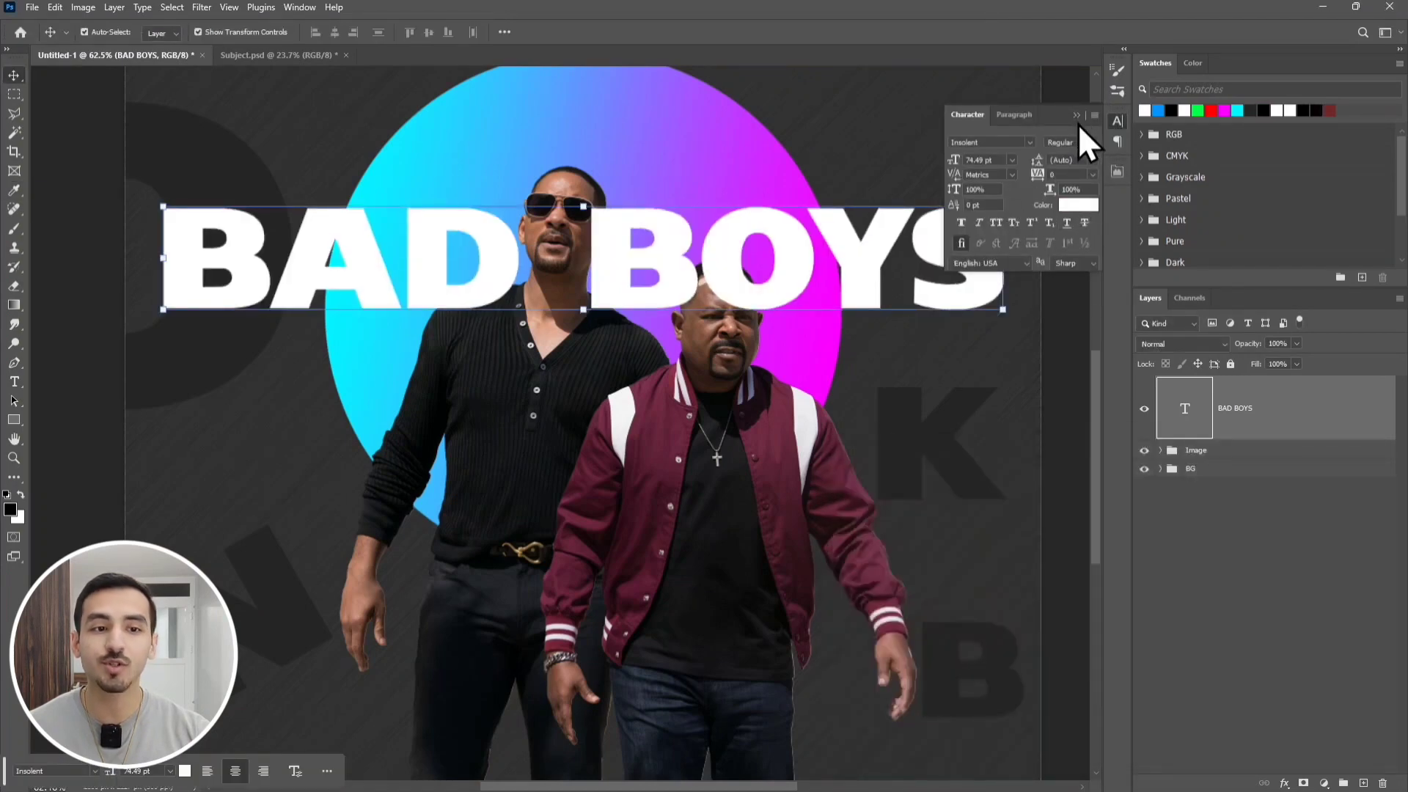
left_click(1078, 117)
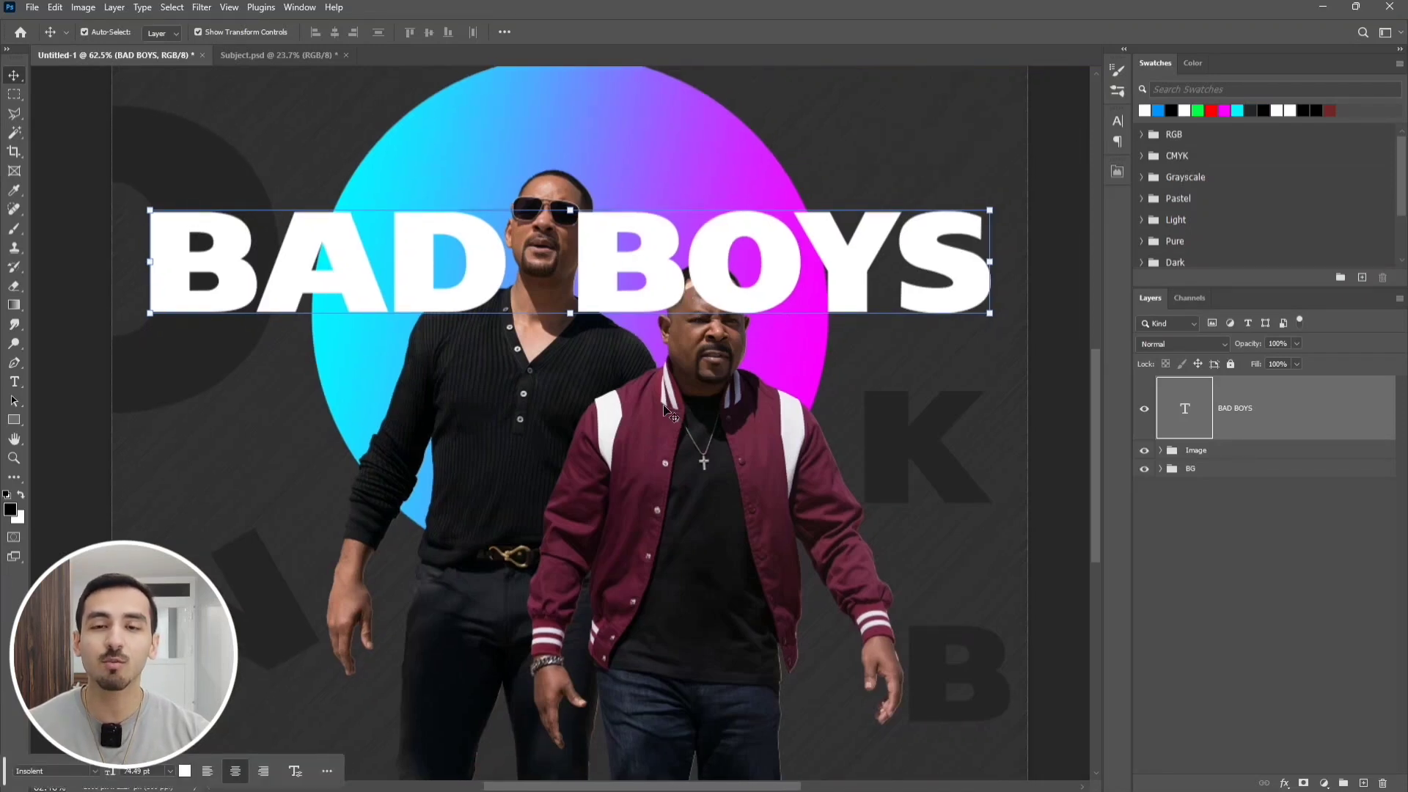
Add a layer mask to the BAD BOYS title and load the combined outlines of both men's layers as the selection
left_click(1161, 451)
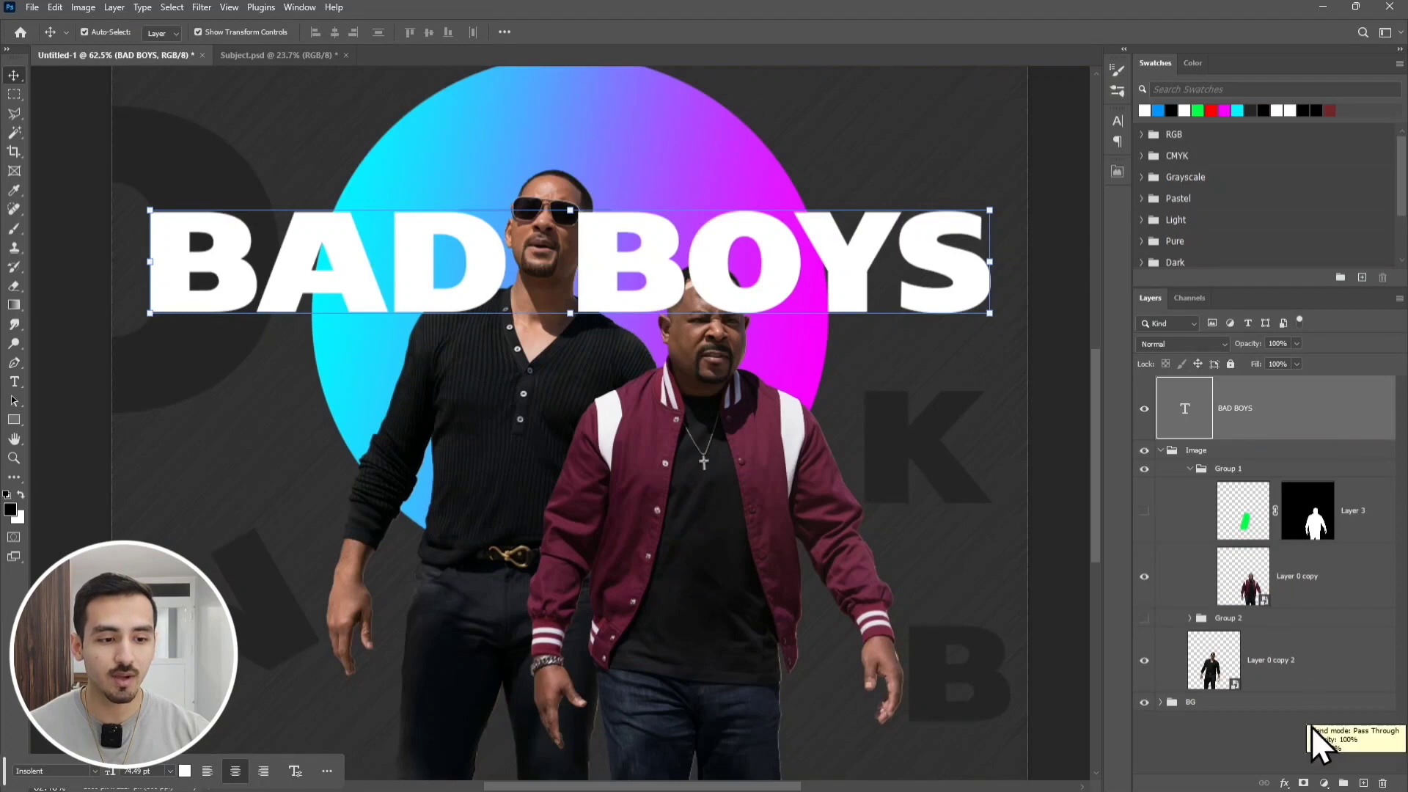
left_click(1304, 782)
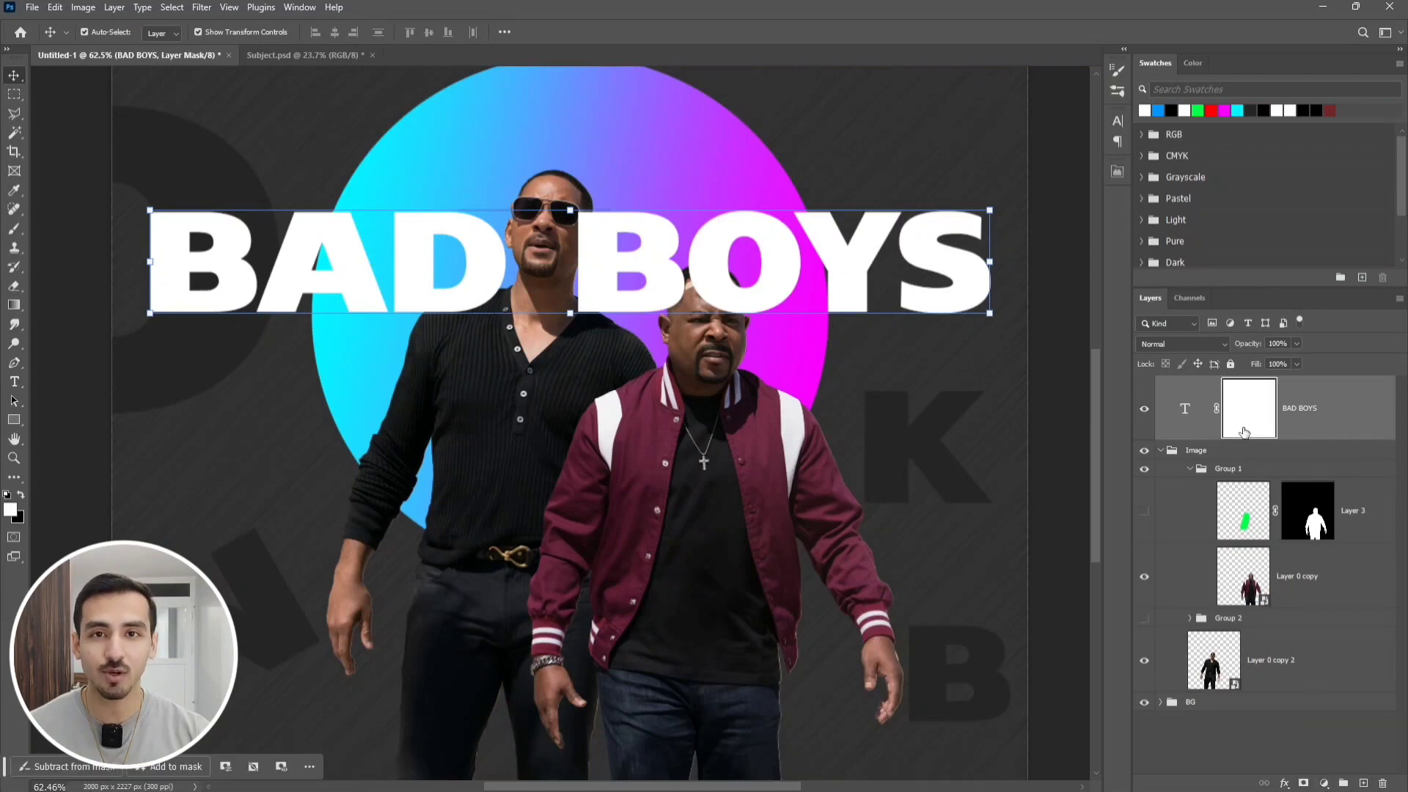
key("ctrl")
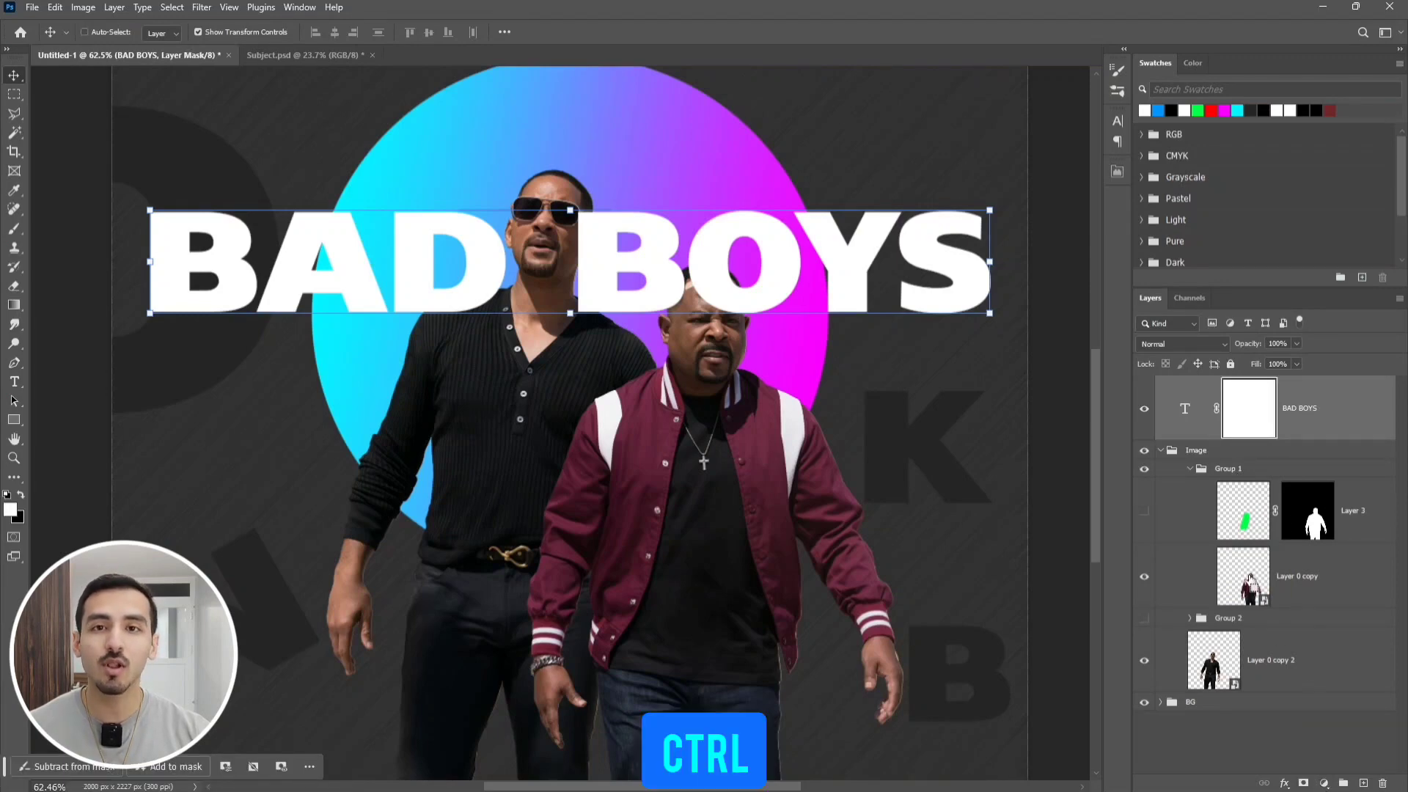
left_click(1247, 580, "ctrl")
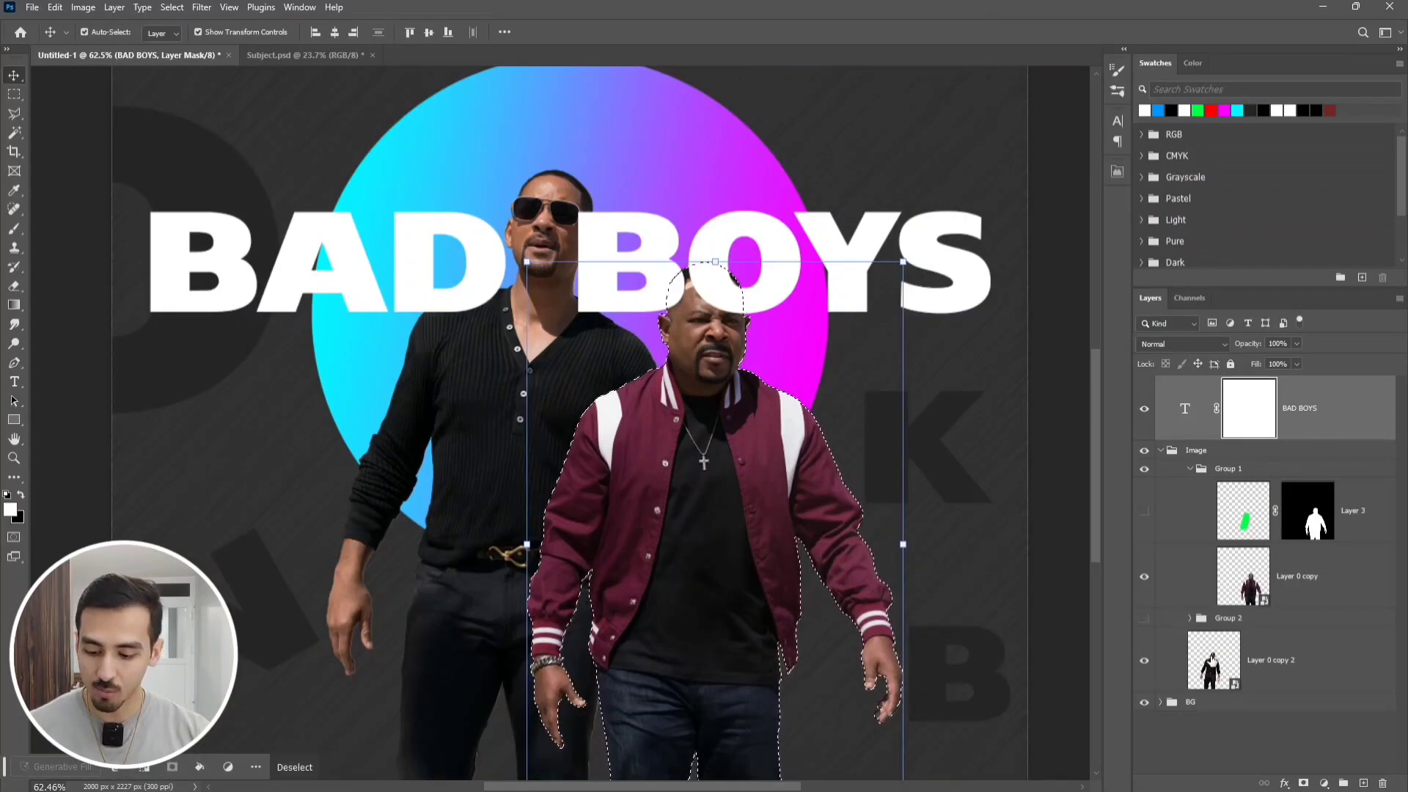
key("ctrl+shift")
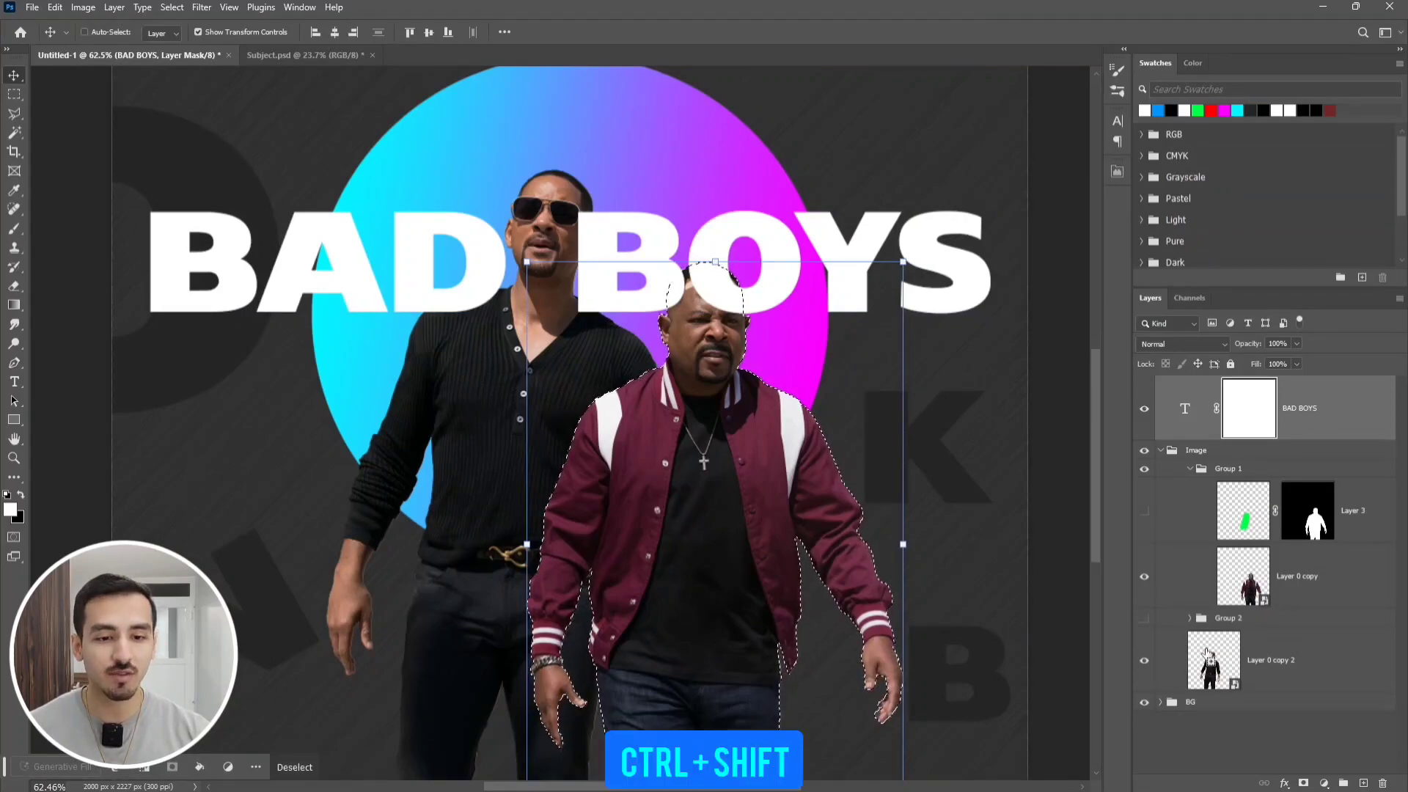
left_click(1207, 653, "ctrl+shift")
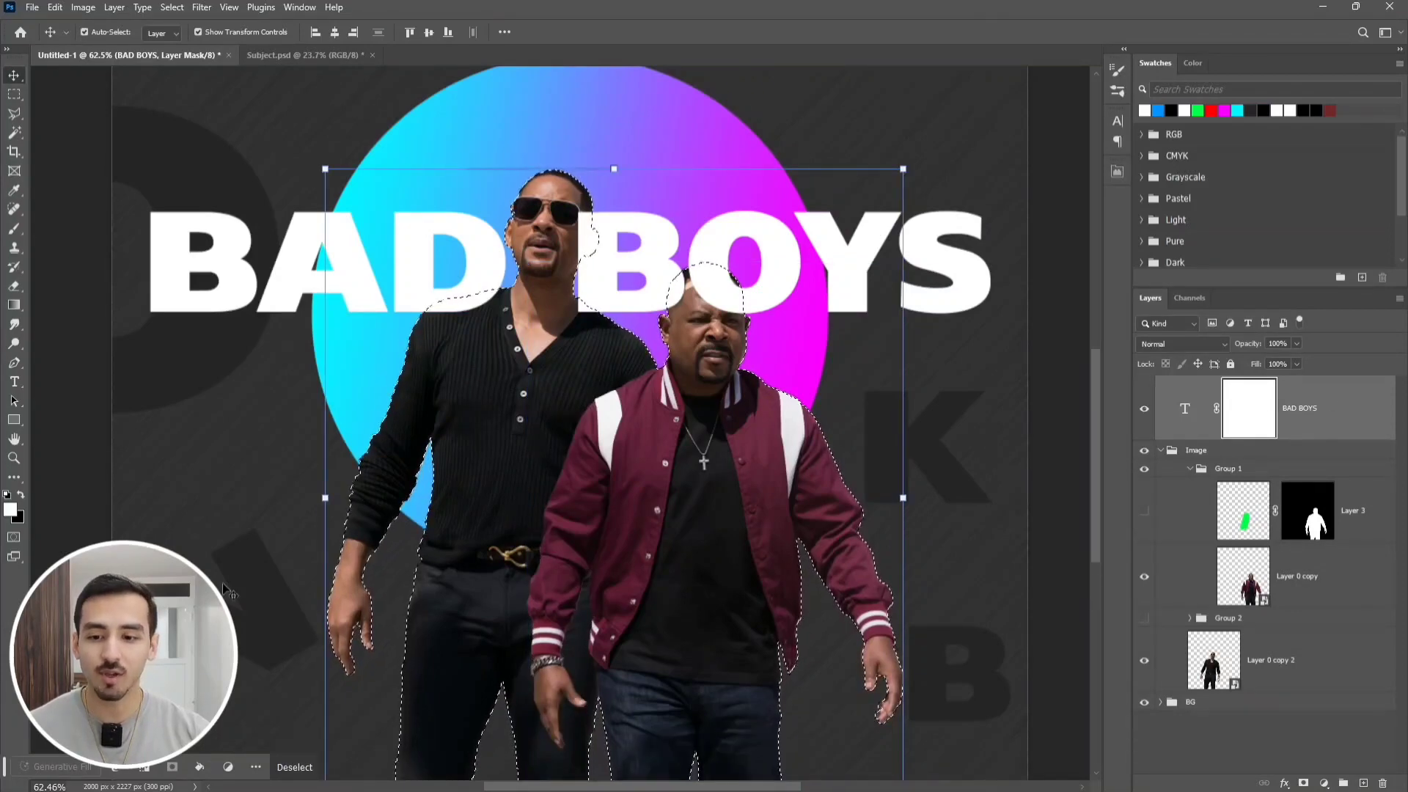
Fill the men's selected outlines with black on the title's mask, then deselect
key("x")
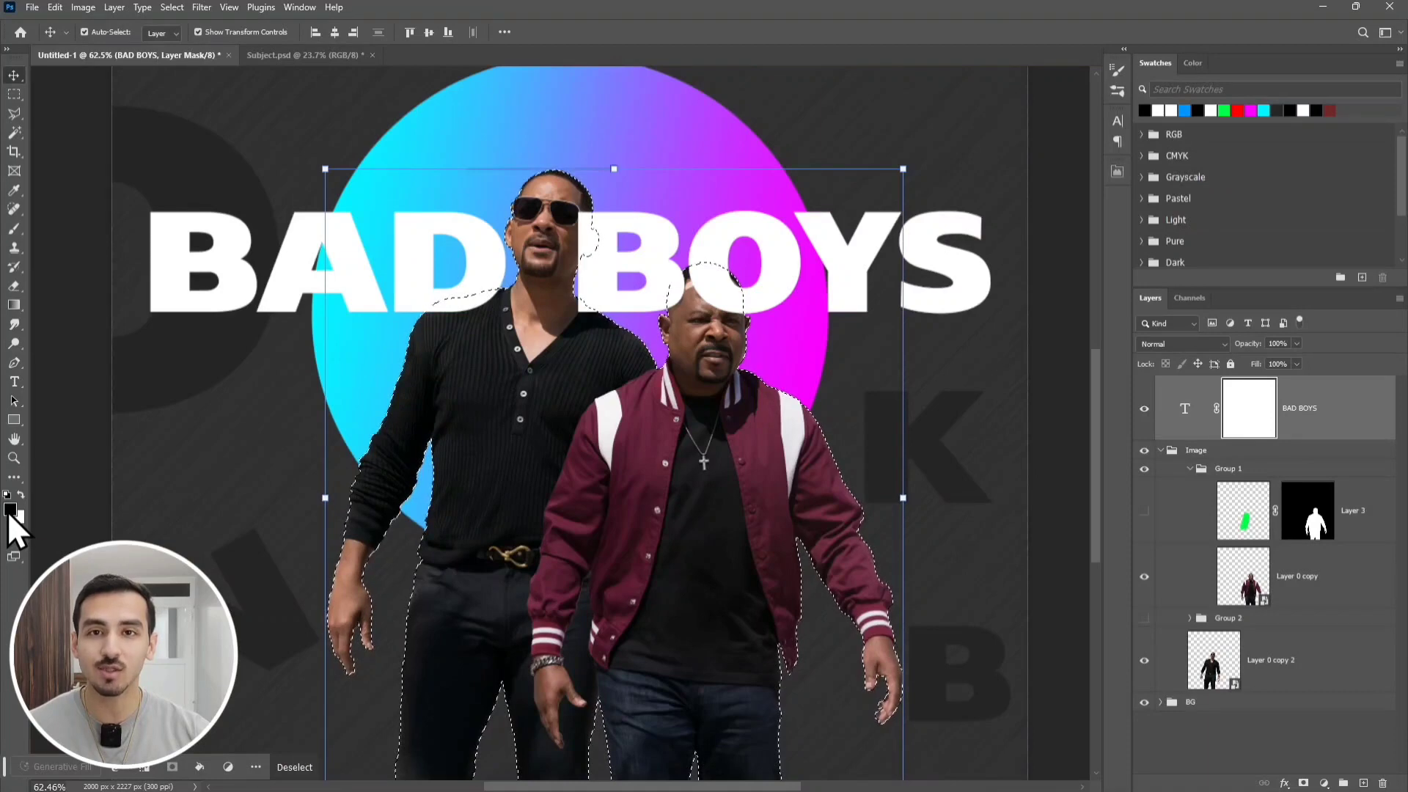
key("alt+BackSpace")
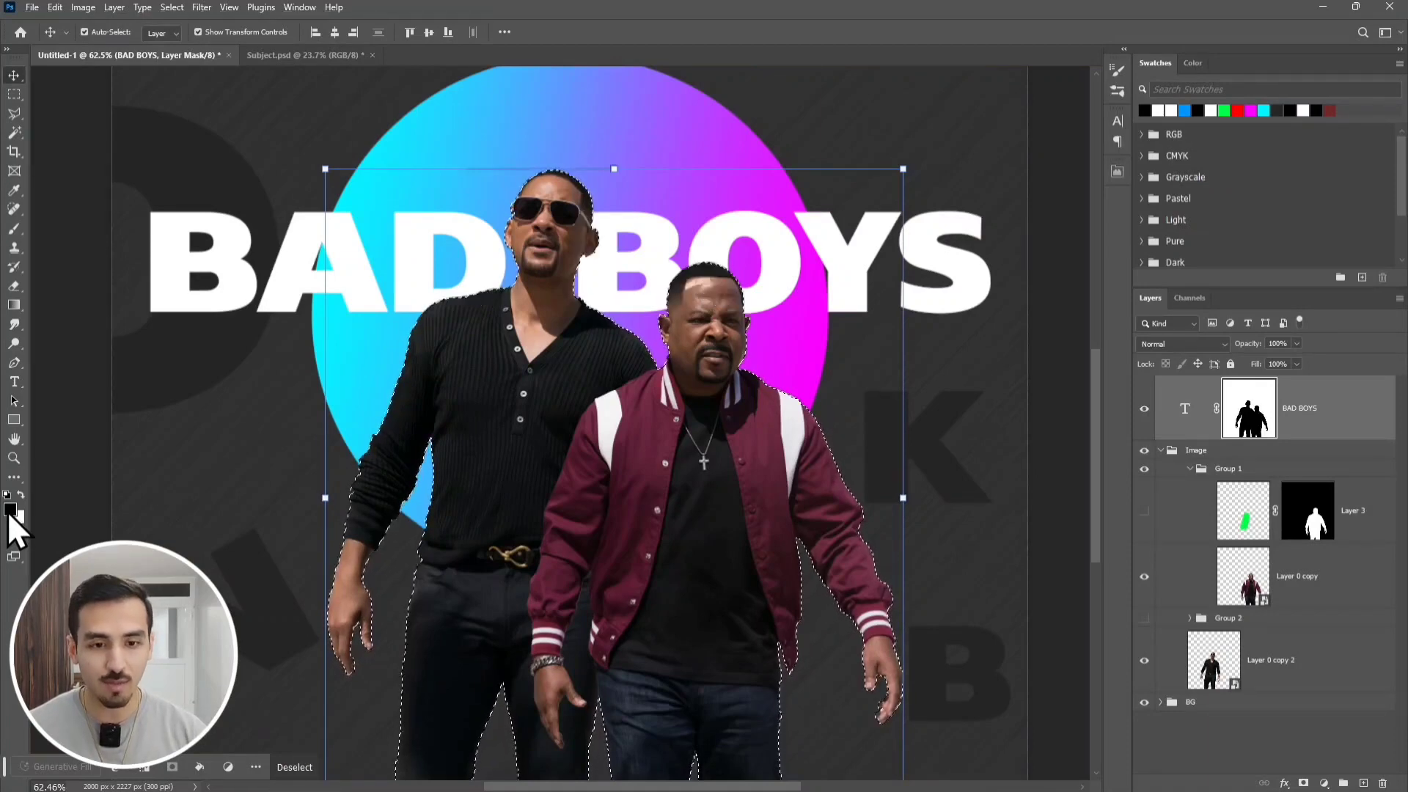
key("ctrl+d")
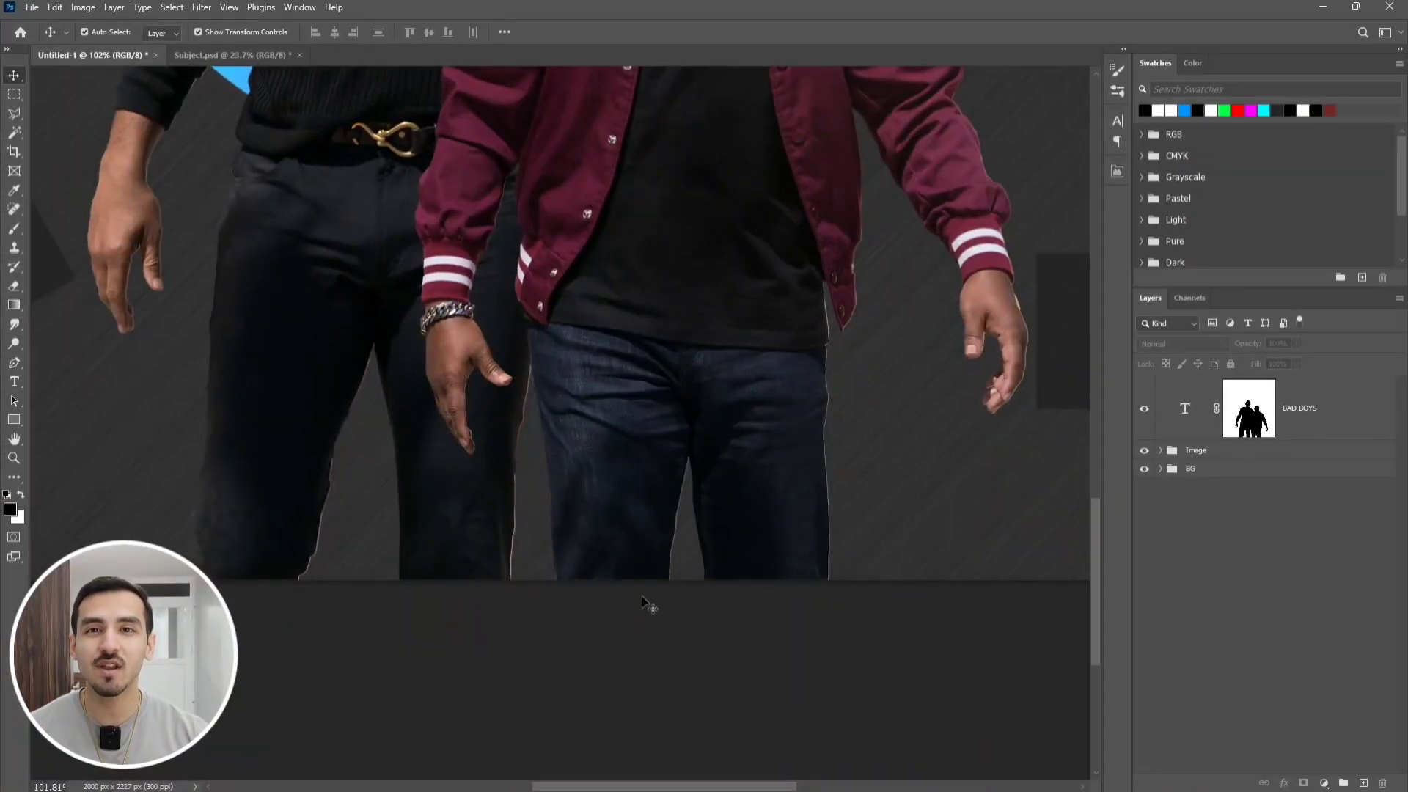
Draw a black rectangle about 1026 by 214 px over the men's legs, extending past the poster's lower edge
left_click_drag(14, 420, 57, 428)
left_click(73, 424)
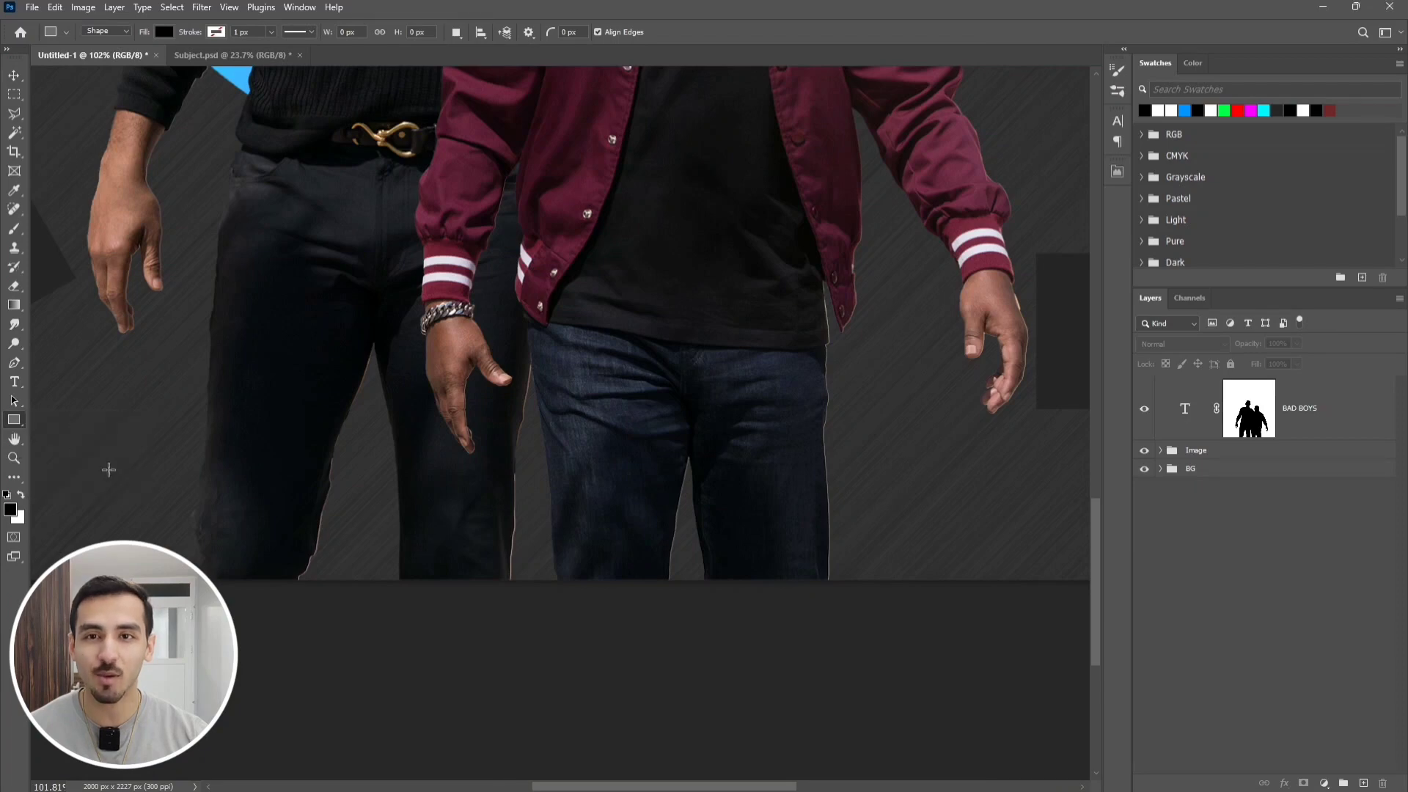
left_click_drag(116, 632, 881, 471)
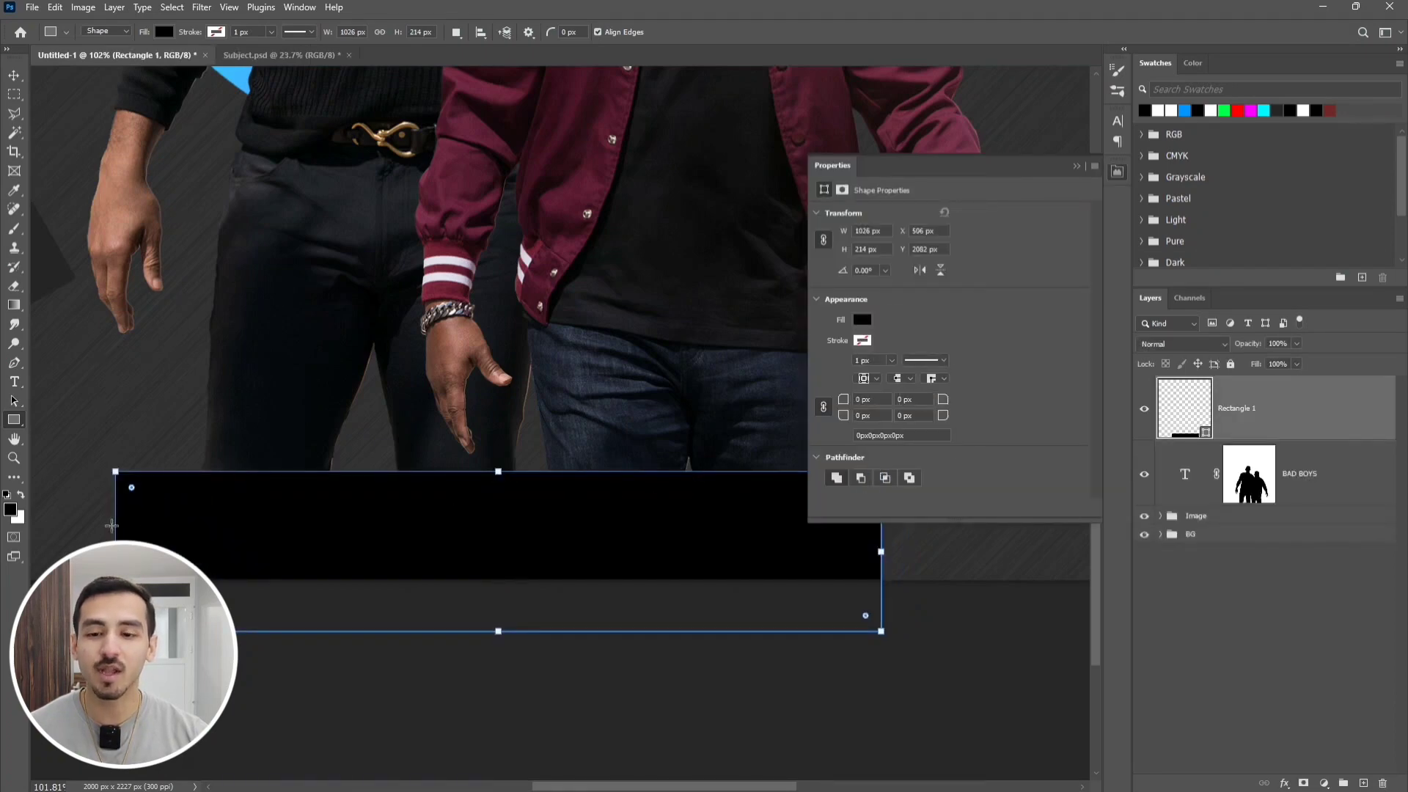
Round all four corners of the black rectangle to 30 px
scroll(124, 518, "up", 8)
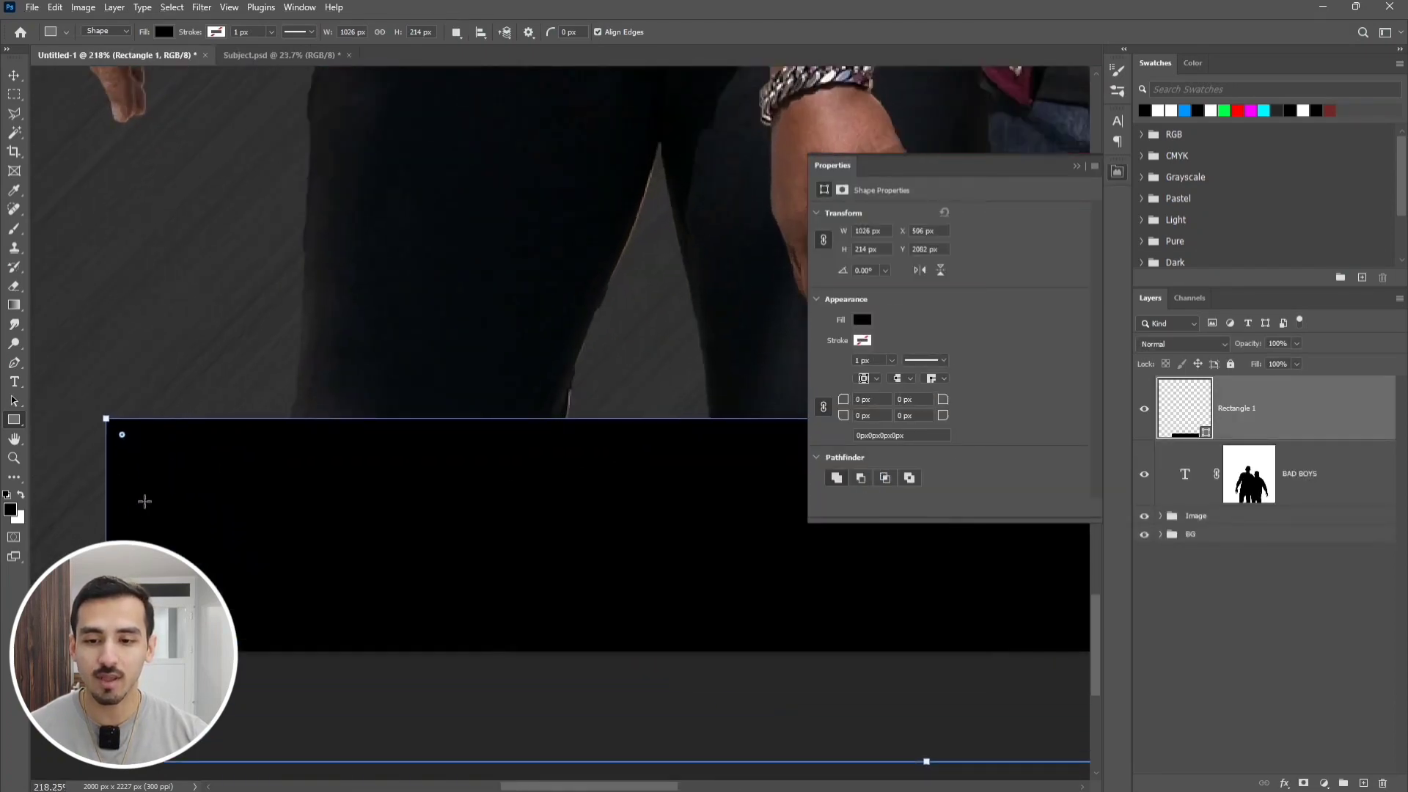
left_click_drag(152, 485, 228, 393)
left_click_drag(197, 343, 228, 378)
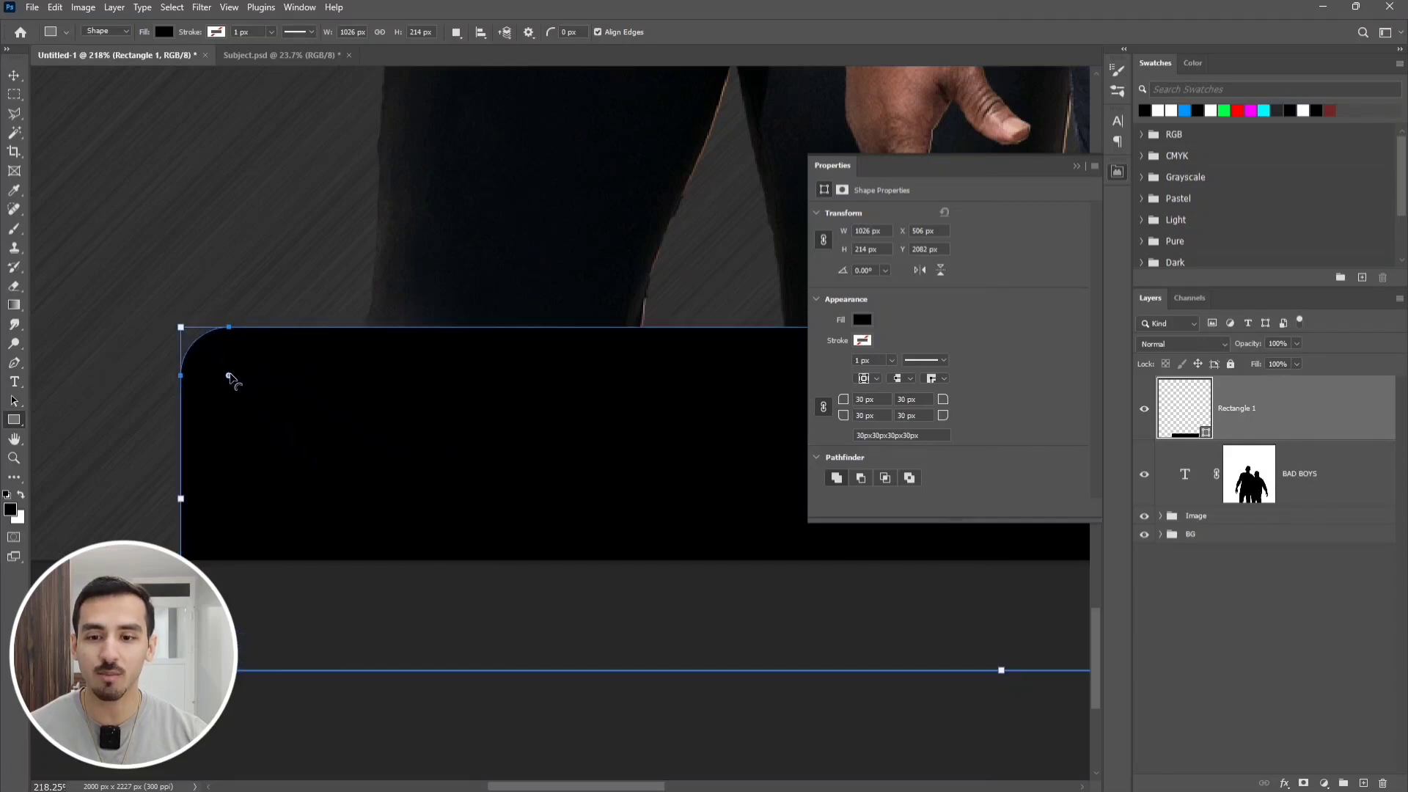
Try rounding only the rectangle's upper-left corner to 123 px, then undo it
key("alt")
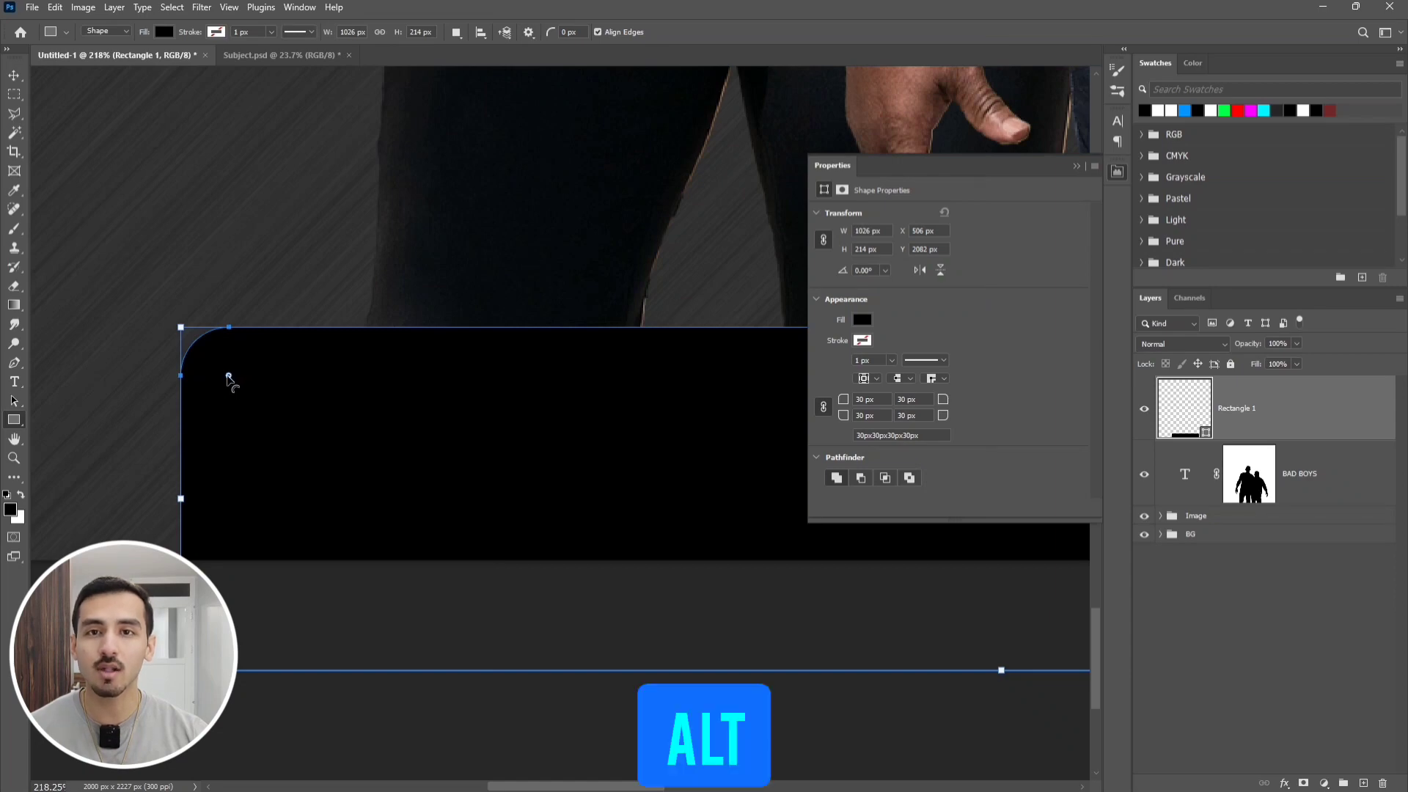
left_click_drag(228, 378, 379, 491)
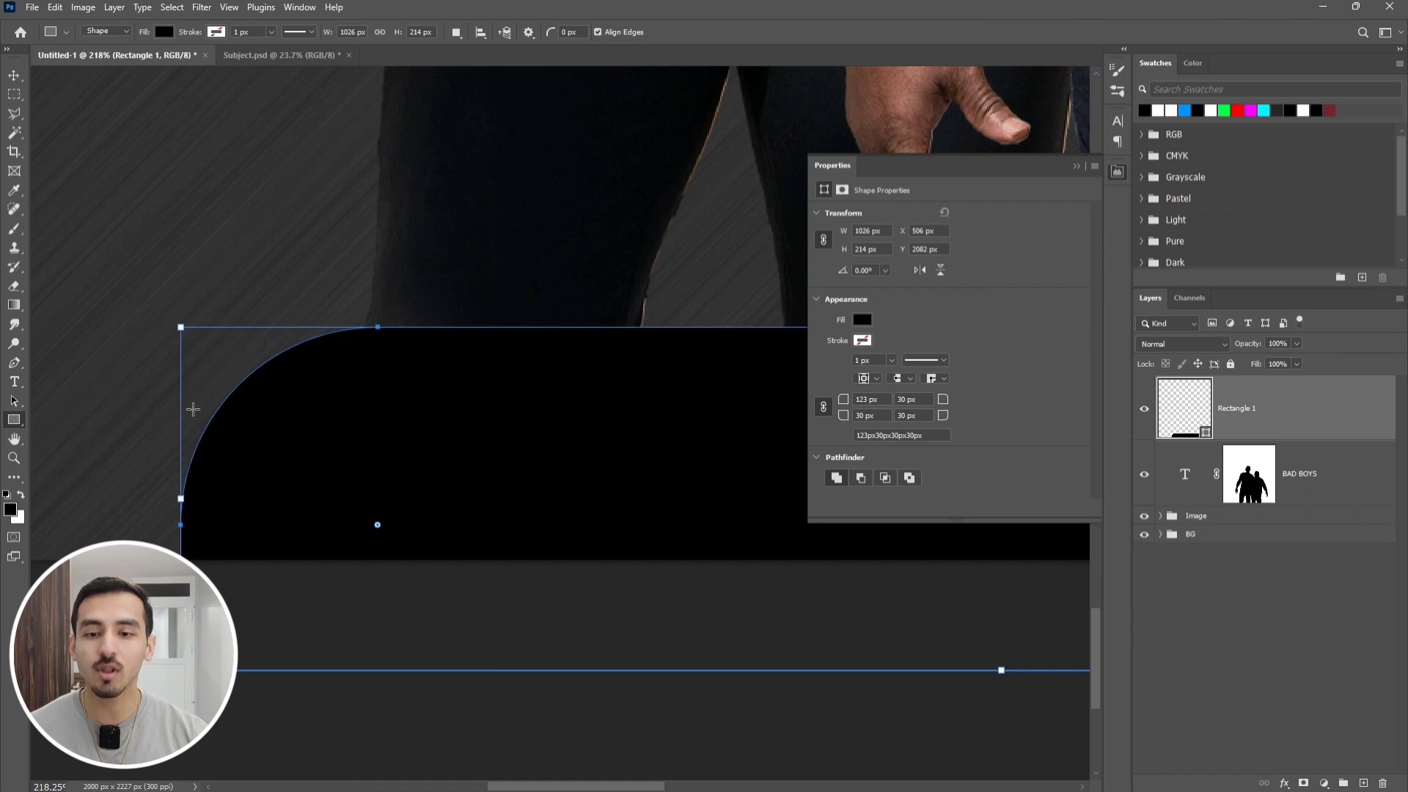
key("ctrl+z")
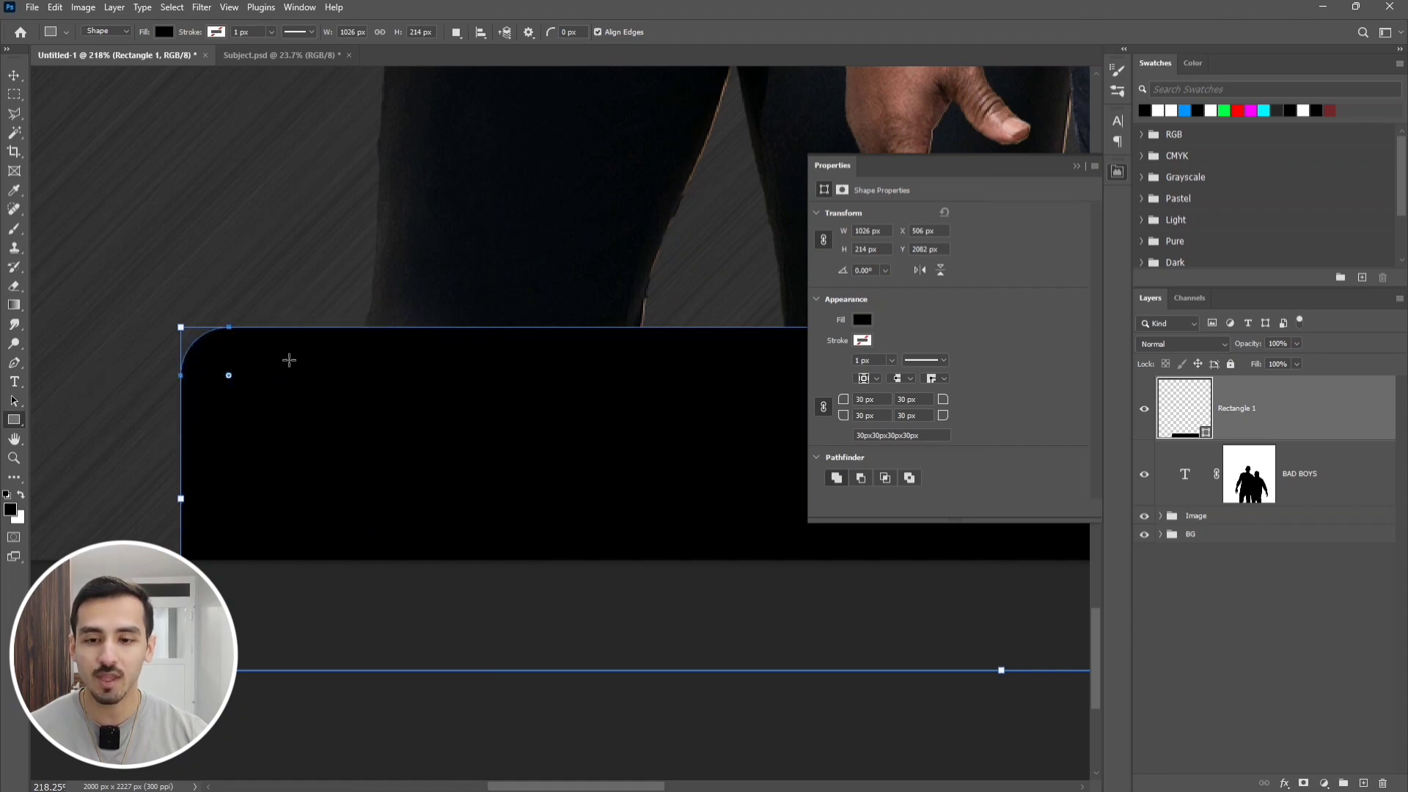
Collapse the shape properties and deselect the finished black rectangle
left_click(1078, 168)
left_click_drag(604, 270, 343, 289)
scroll(584, 295, "down", 3)
left_click_drag(671, 330, 586, 332)
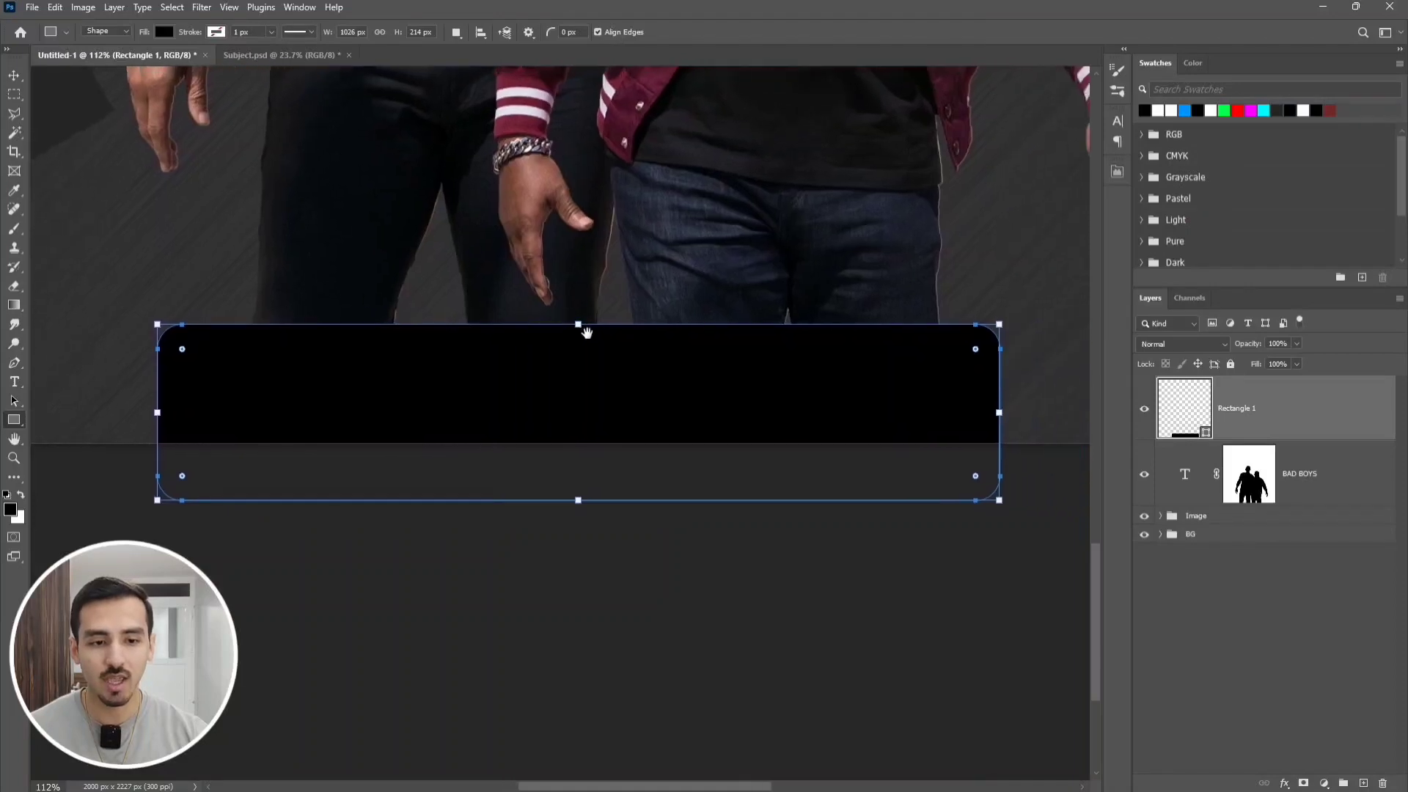
key("v")
left_click(787, 591)
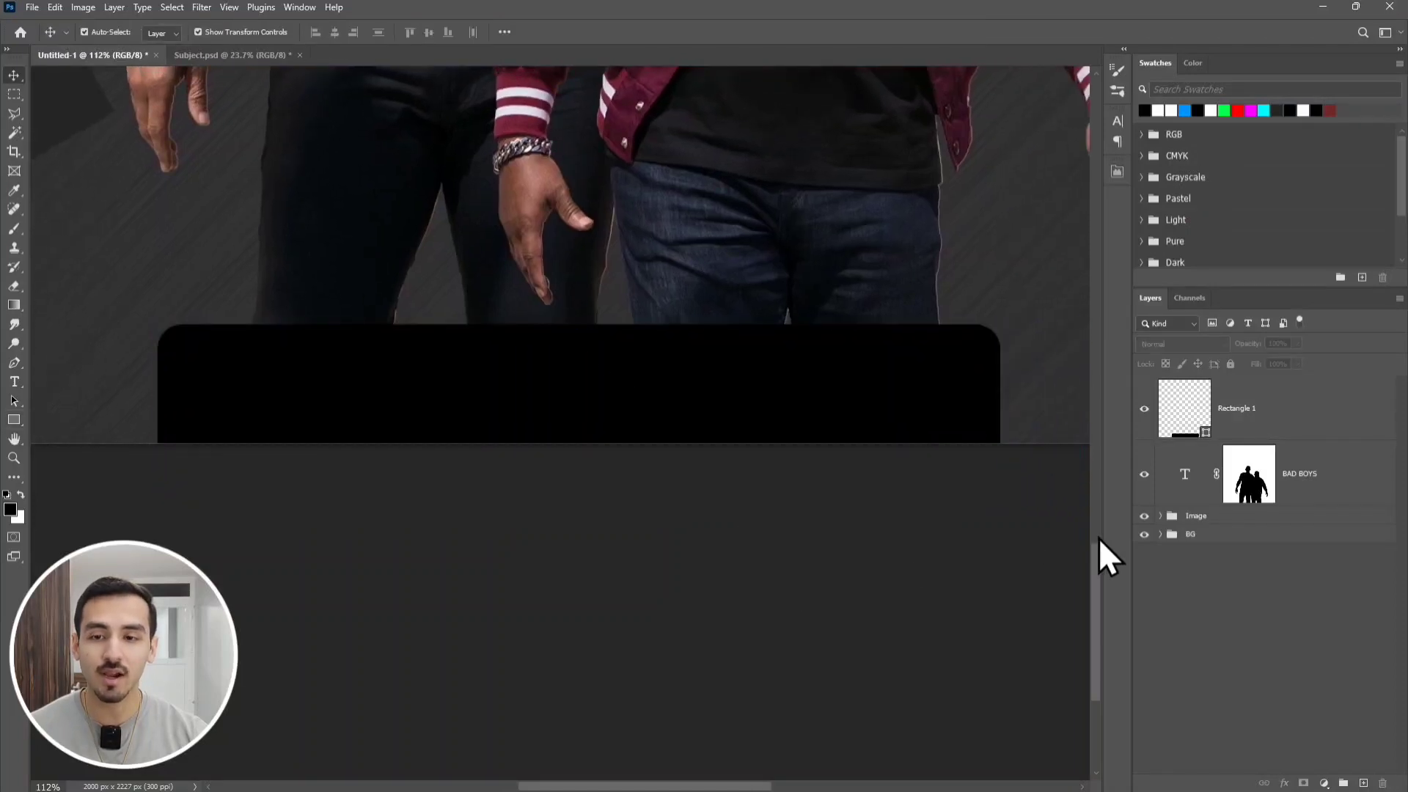
Add a white text layer reading "Movies 2024" in Insolent Regular, 36 pt, just above the black rectangle
left_click(14, 381)
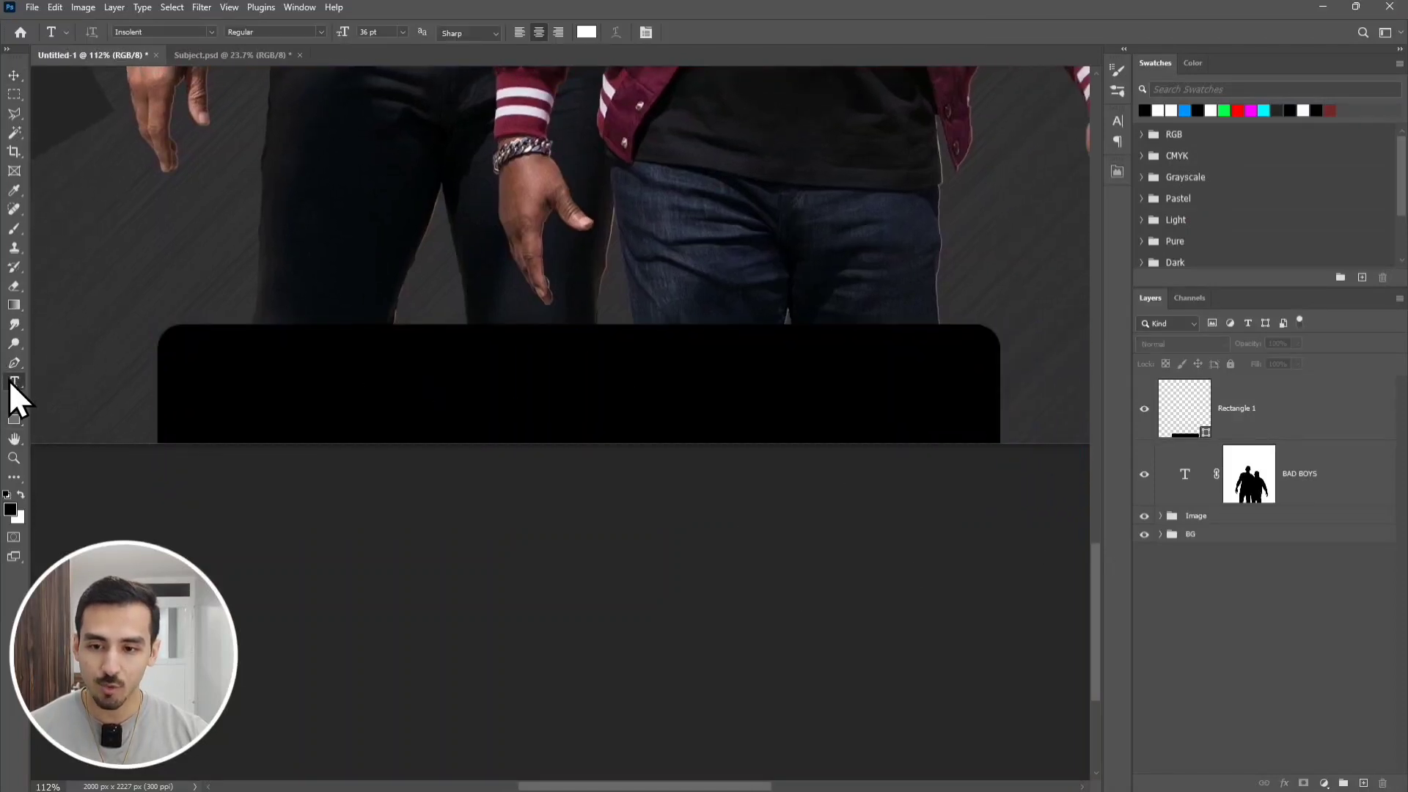
left_click(339, 247)
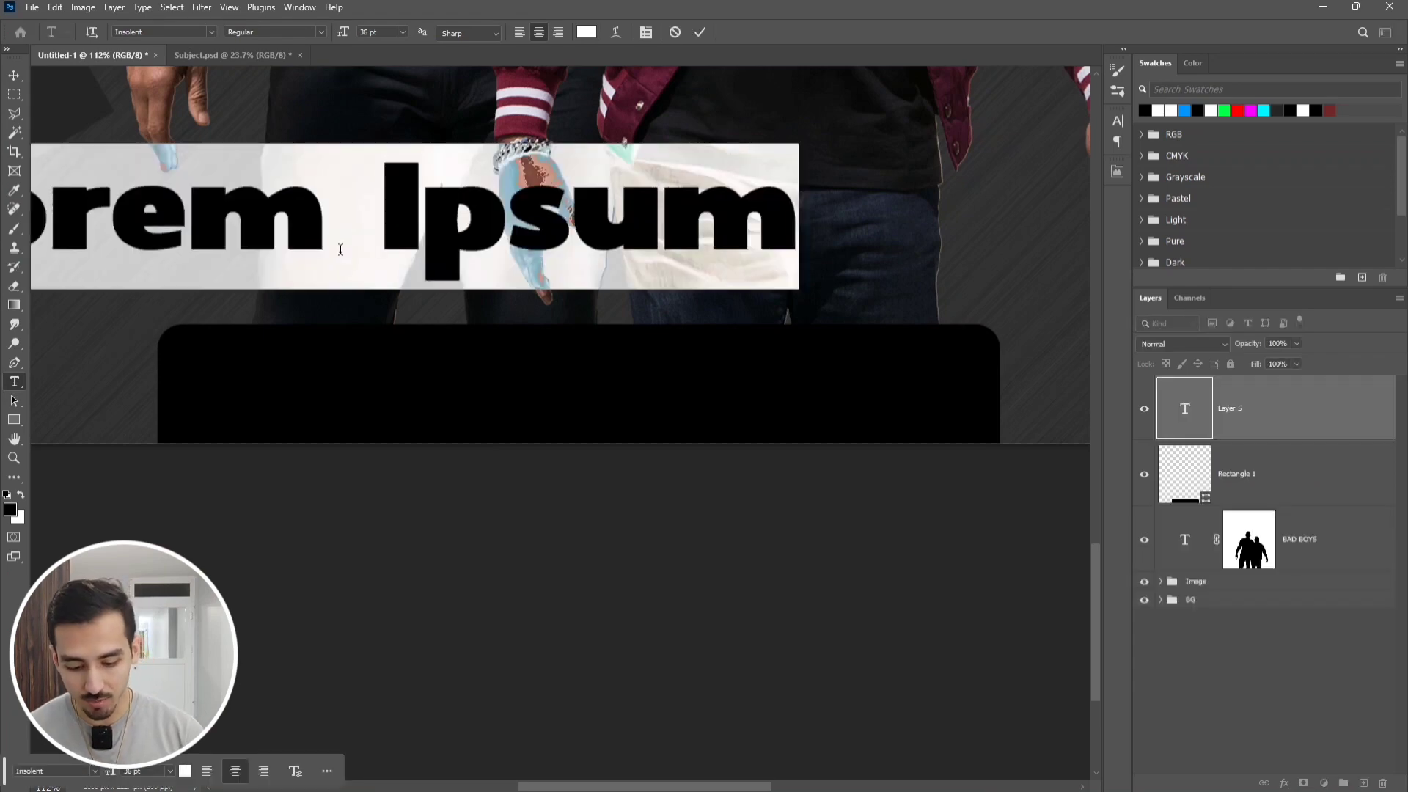
type("Movi")
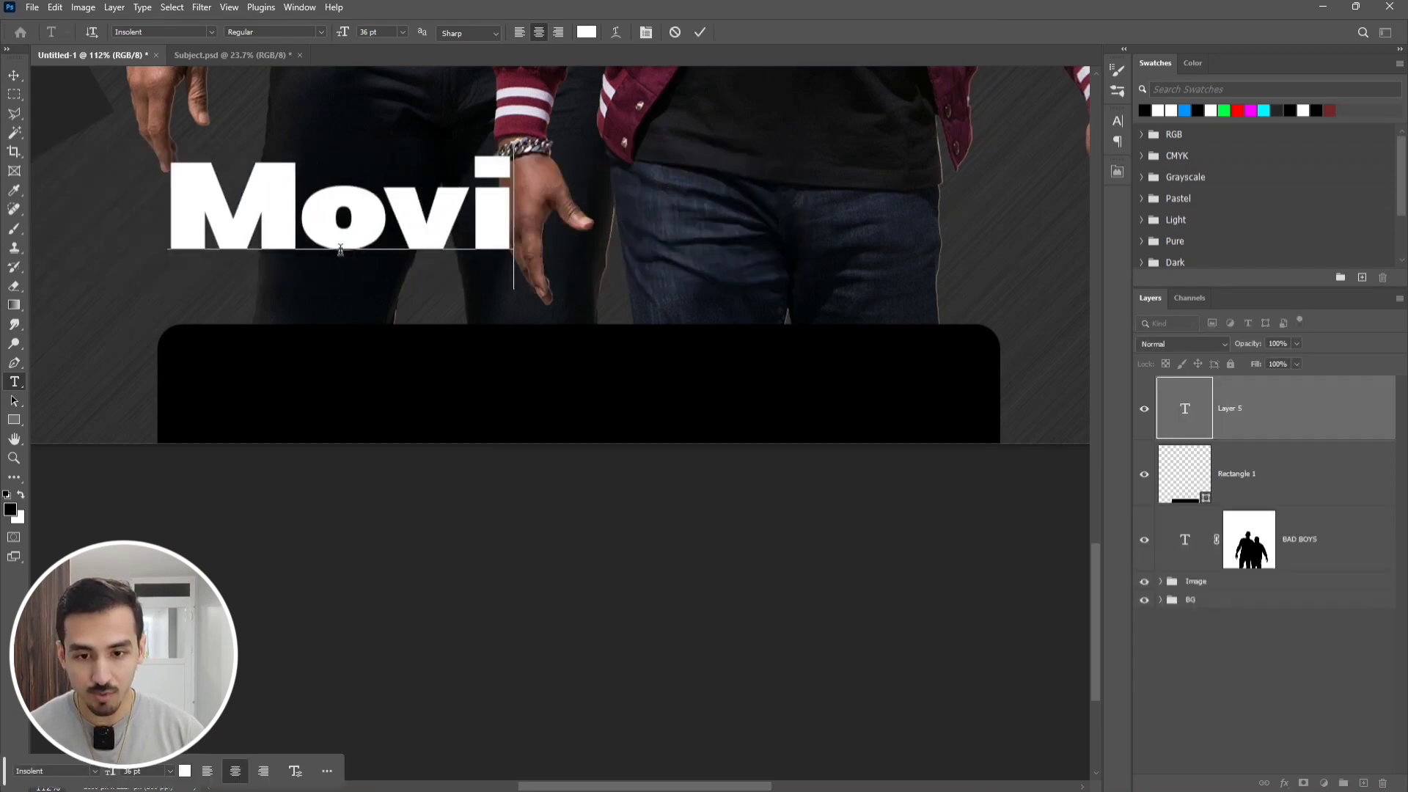
type("es 2024")
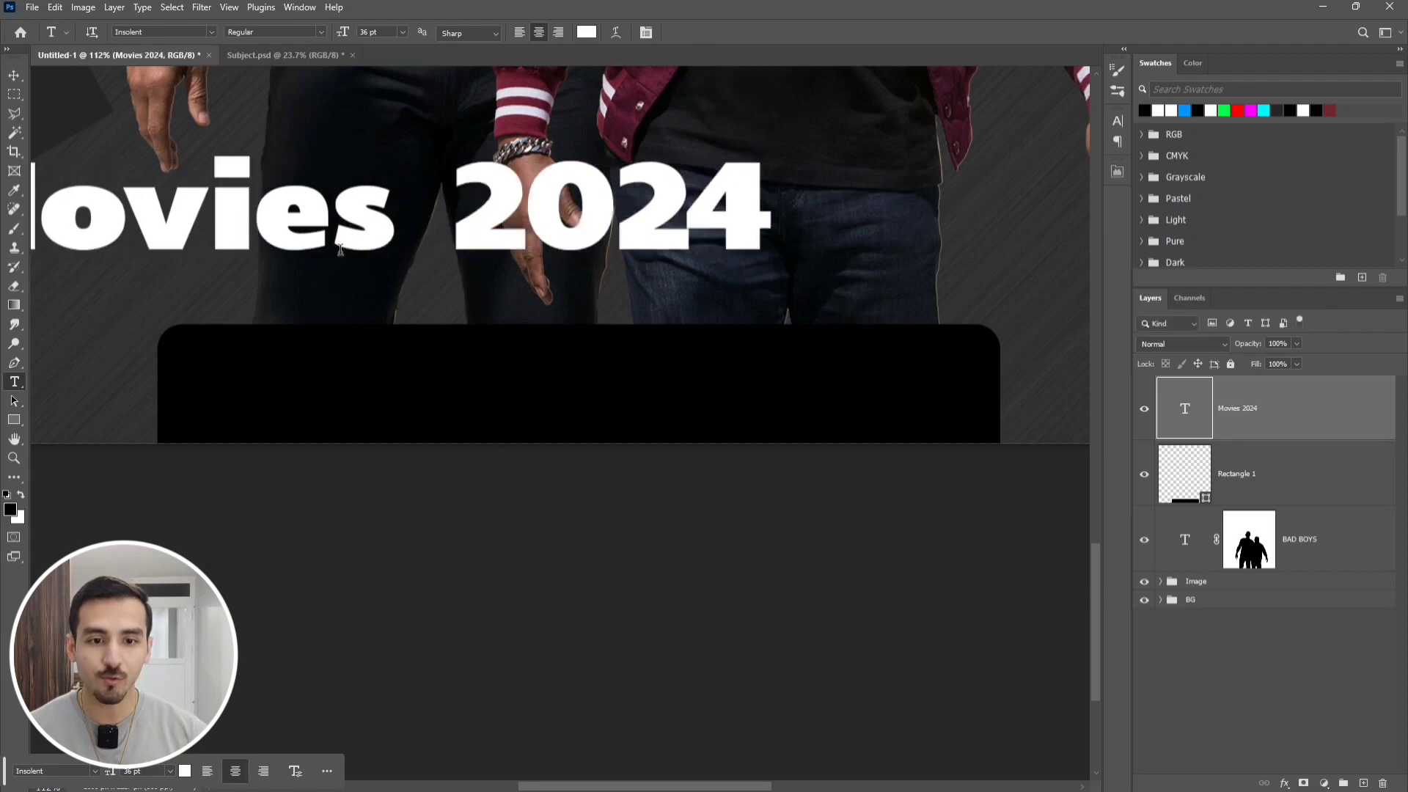
key("ctrl+Return")
Move the "Movies 2024" text onto the black rectangle and scale it proportionally to about 81% so it fits inside
left_click_drag(625, 220, 825, 385)
key("ctrl+t")
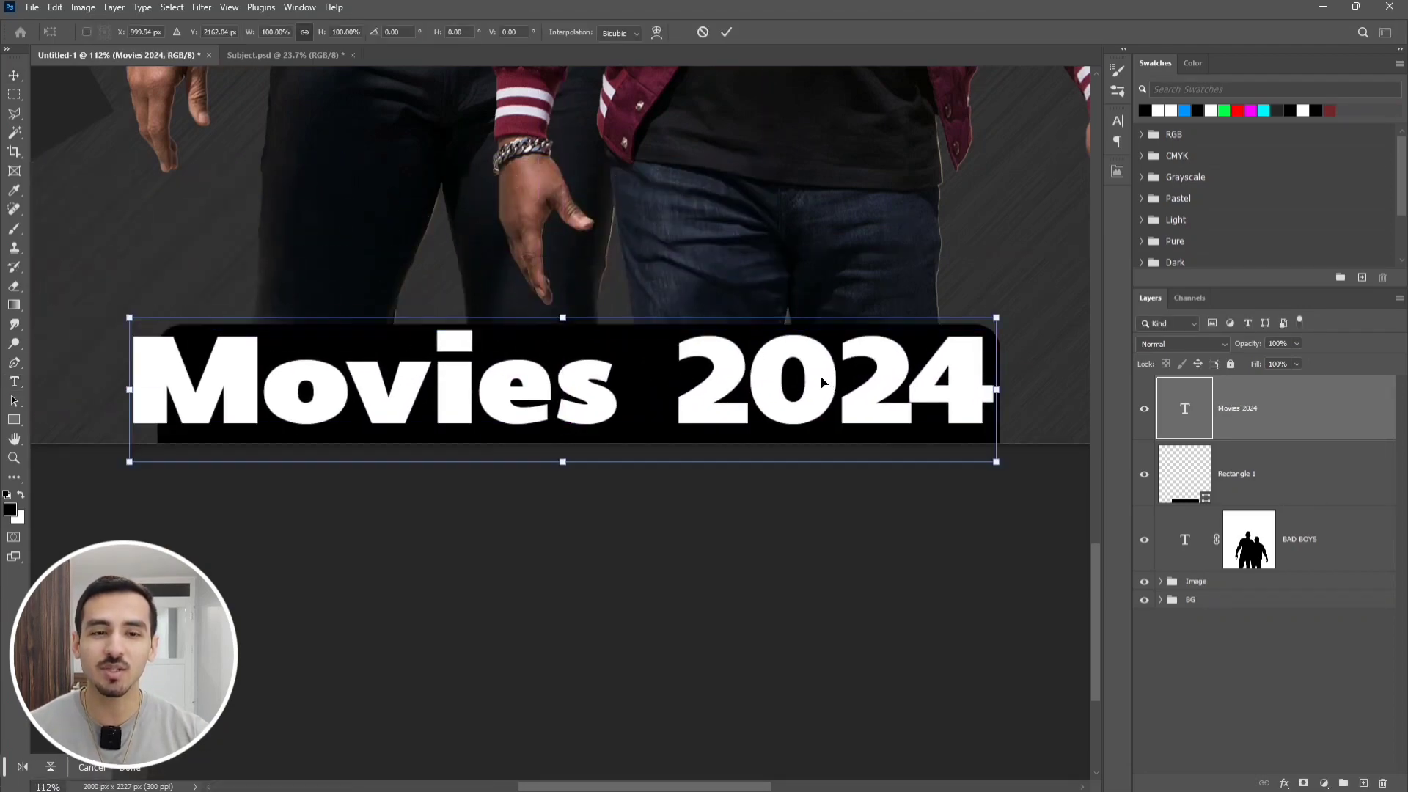
left_click_drag(1011, 319, 932, 336)
mouse_move(772, 395)
left_mouse_down()
mouse_move(786, 396)
mouse_move(773, 393)
left_mouse_up()
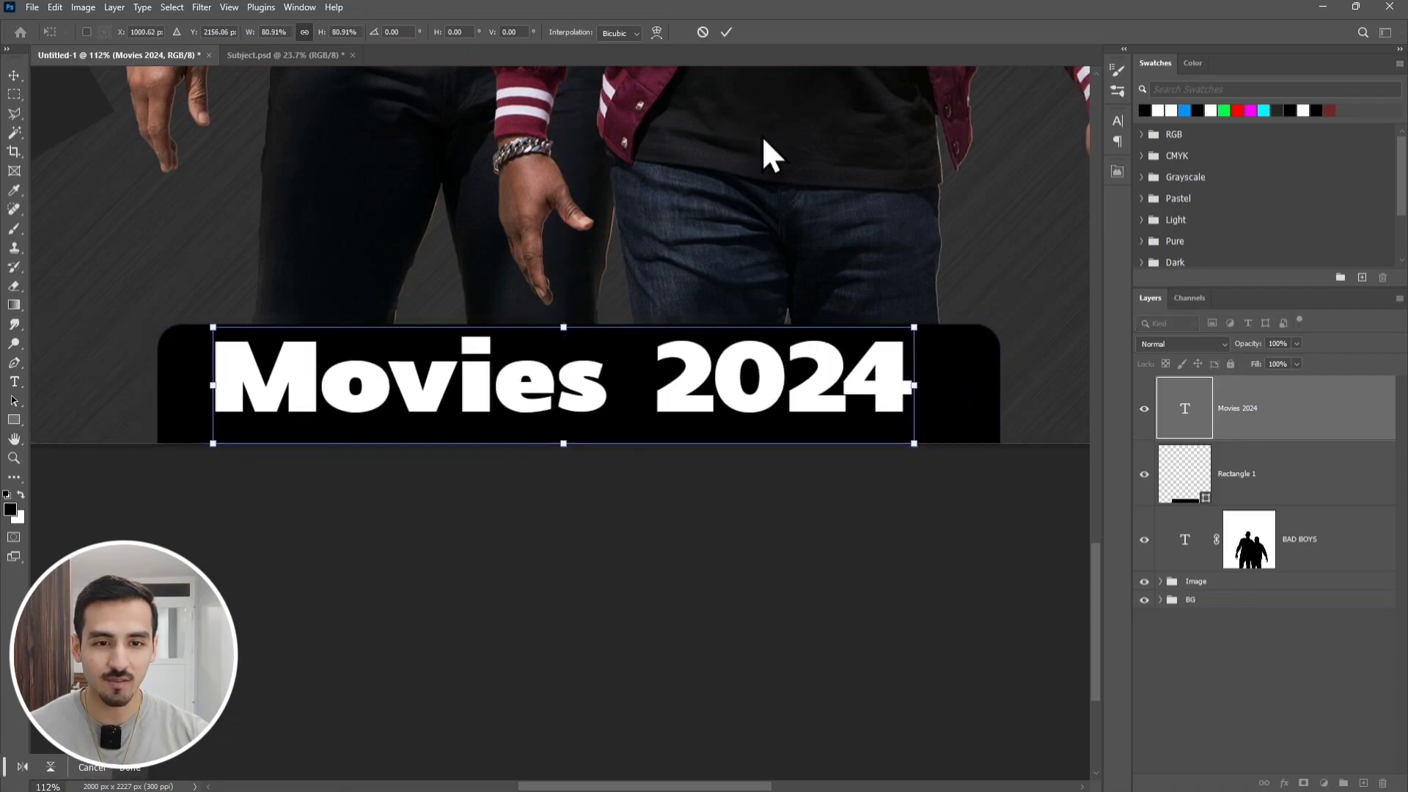
left_click(726, 31)
Shift the black rectangle slightly left to centre it behind the "Movies 2024" text
left_click(734, 514)
left_click(937, 416)
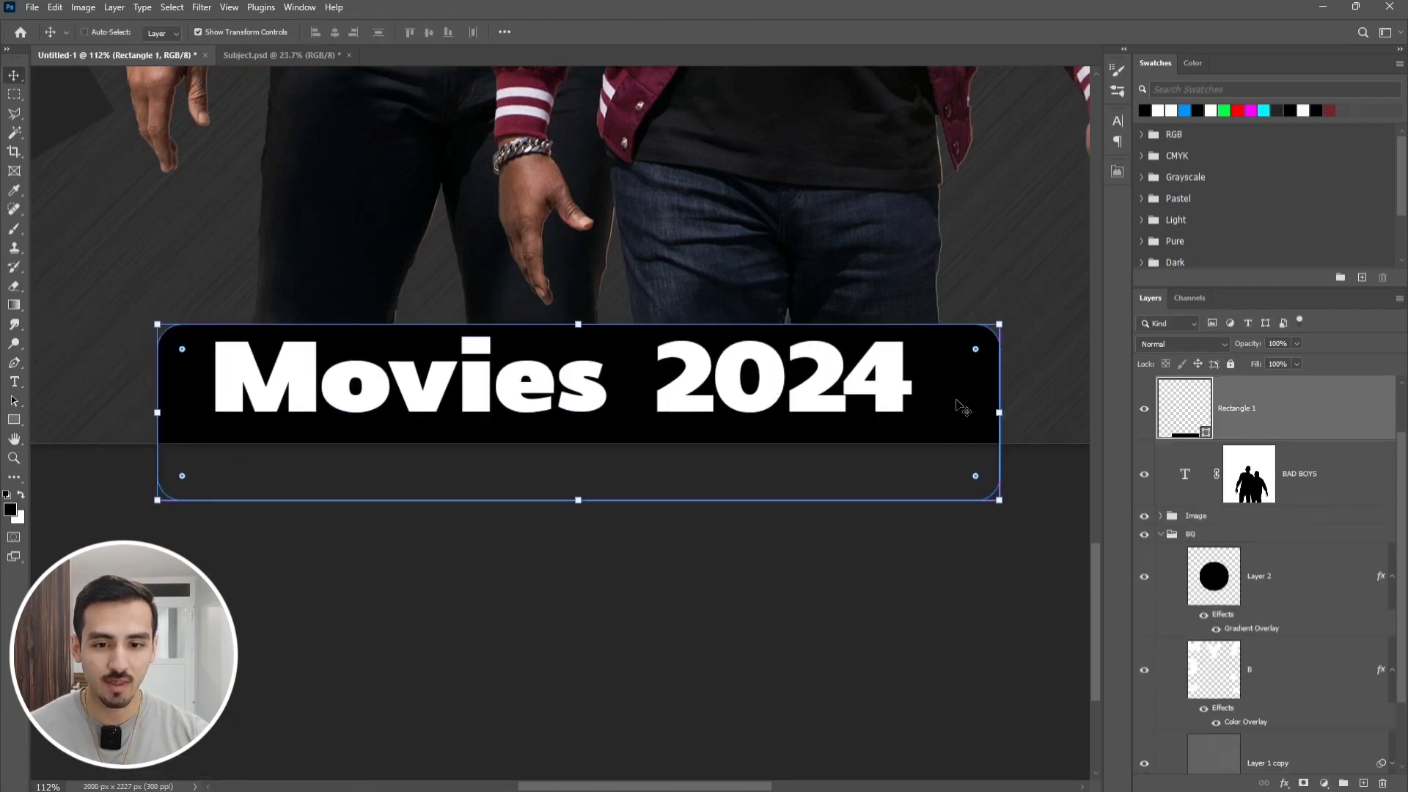
left_click_drag(947, 390, 934, 387)
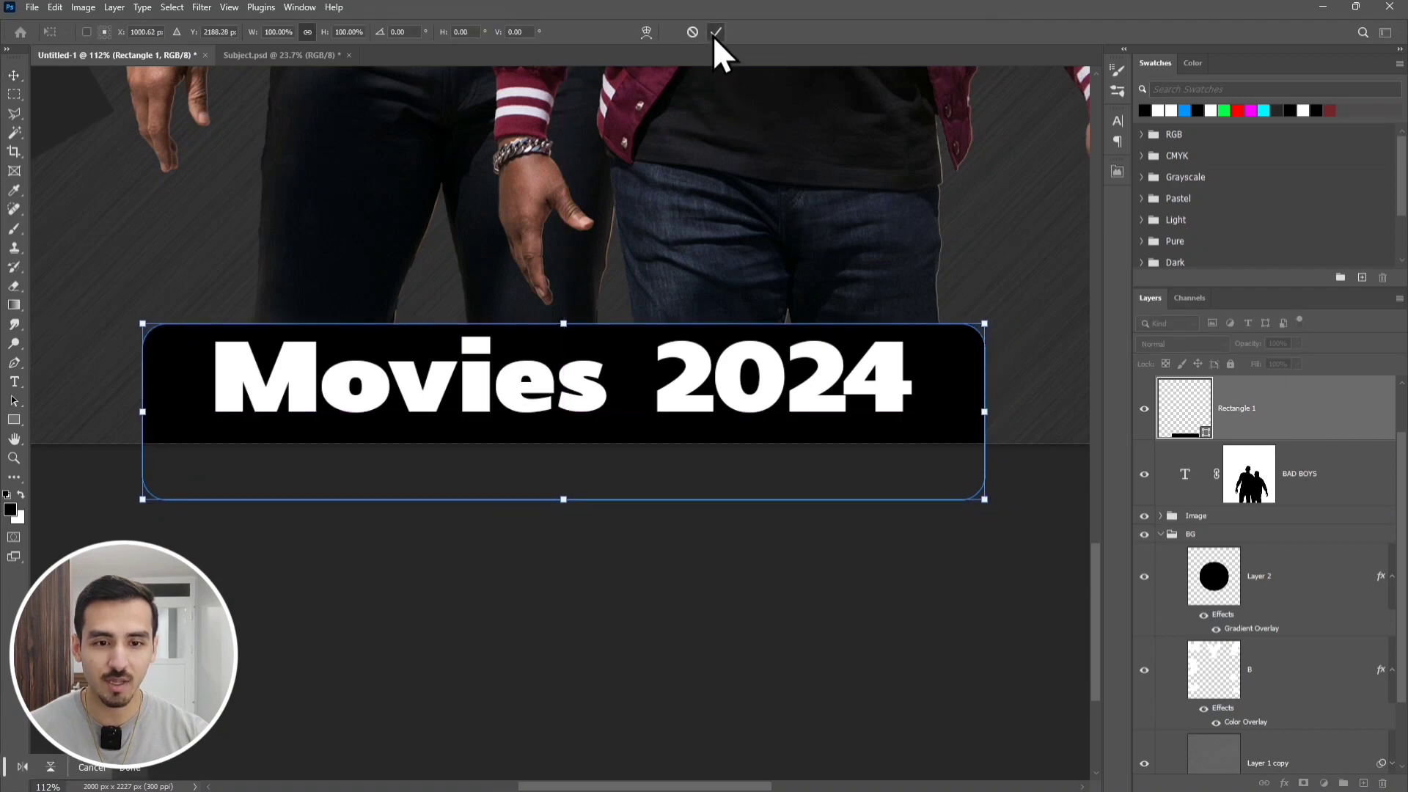
left_click(716, 32)
left_click_drag(602, 348, 588, 420)
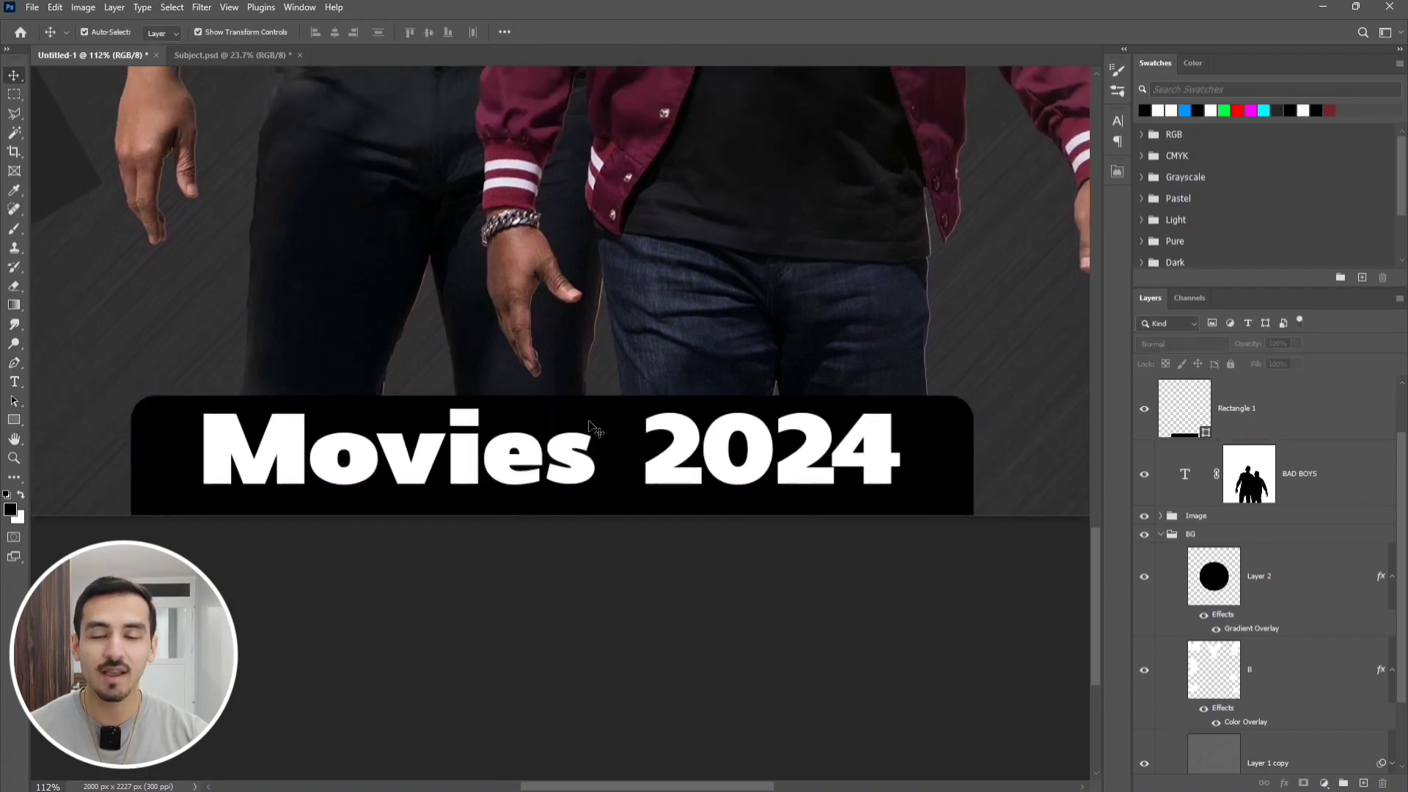